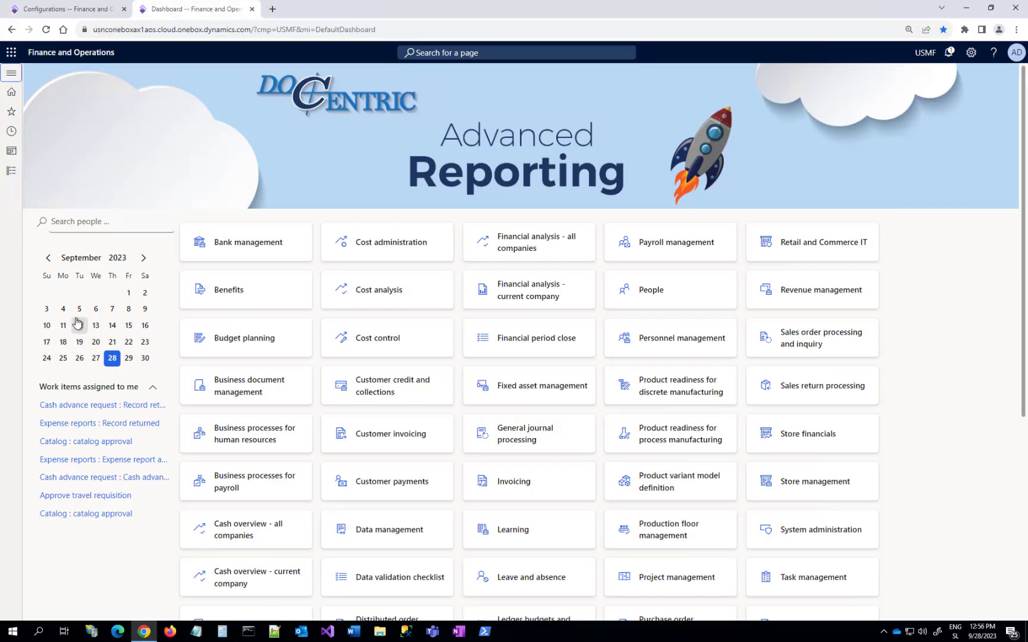
# - In accounts payable Print management, set Purchase order > Original's report format to Purchase order (Excel) - DynamicsMinds
pyautogui.click(12, 172)
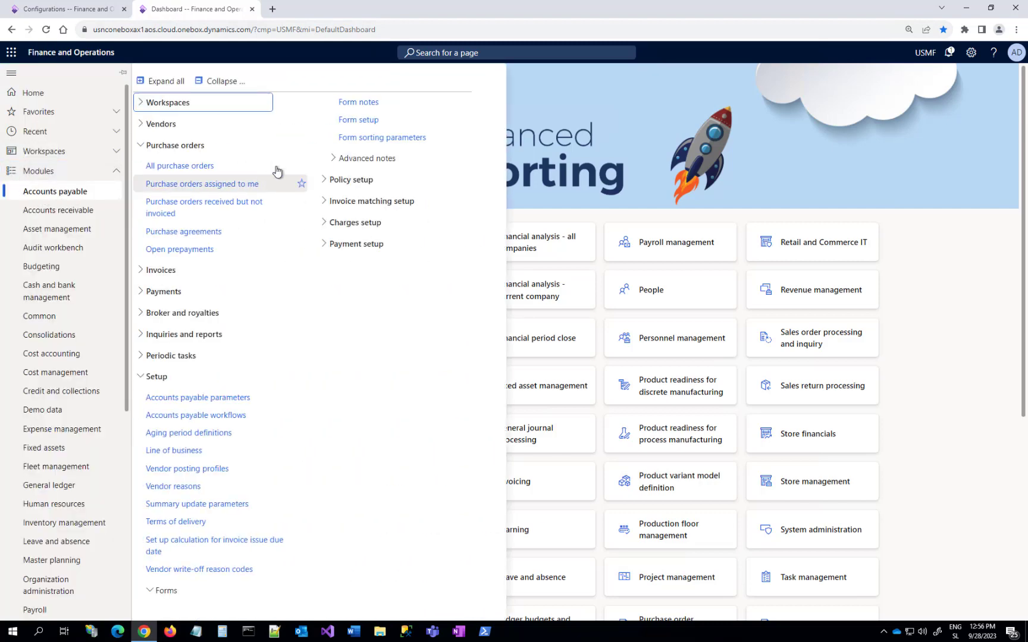
pyautogui.click(358, 123)
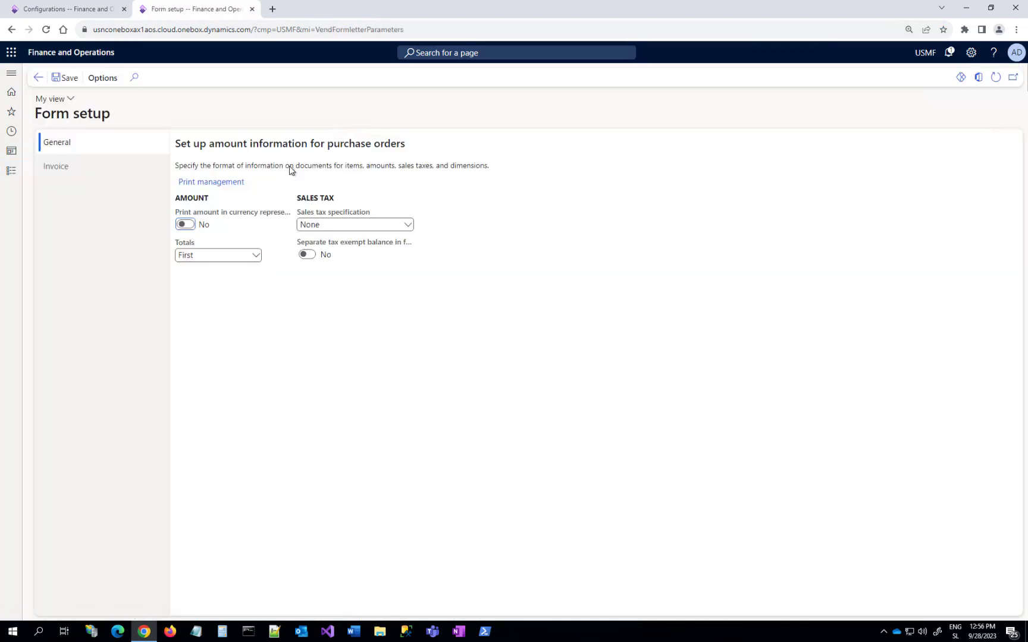
pyautogui.click(202, 184)
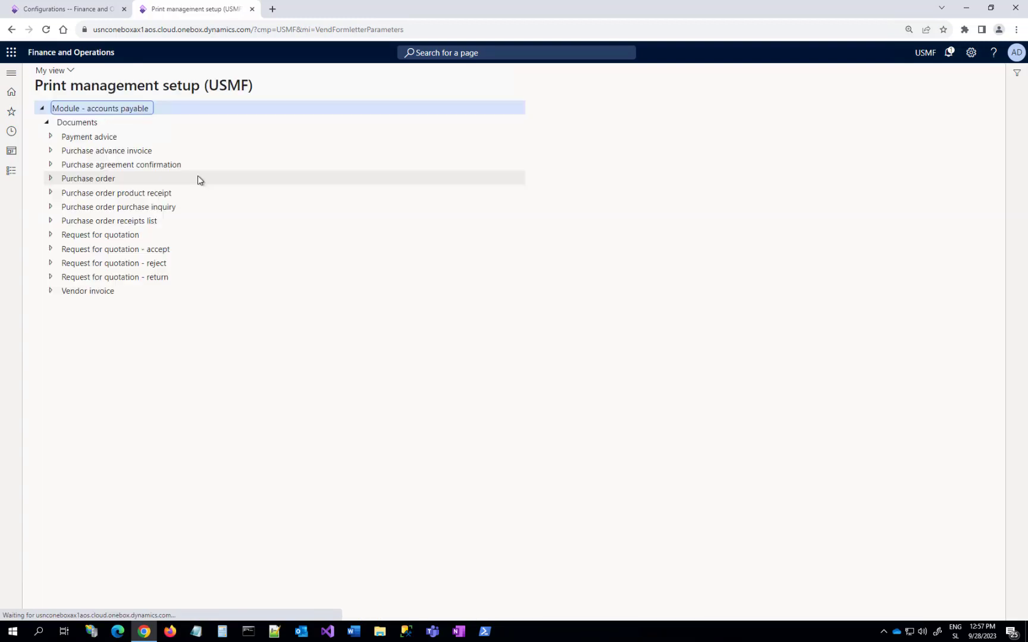
pyautogui.click(51, 178)
pyautogui.click(86, 192)
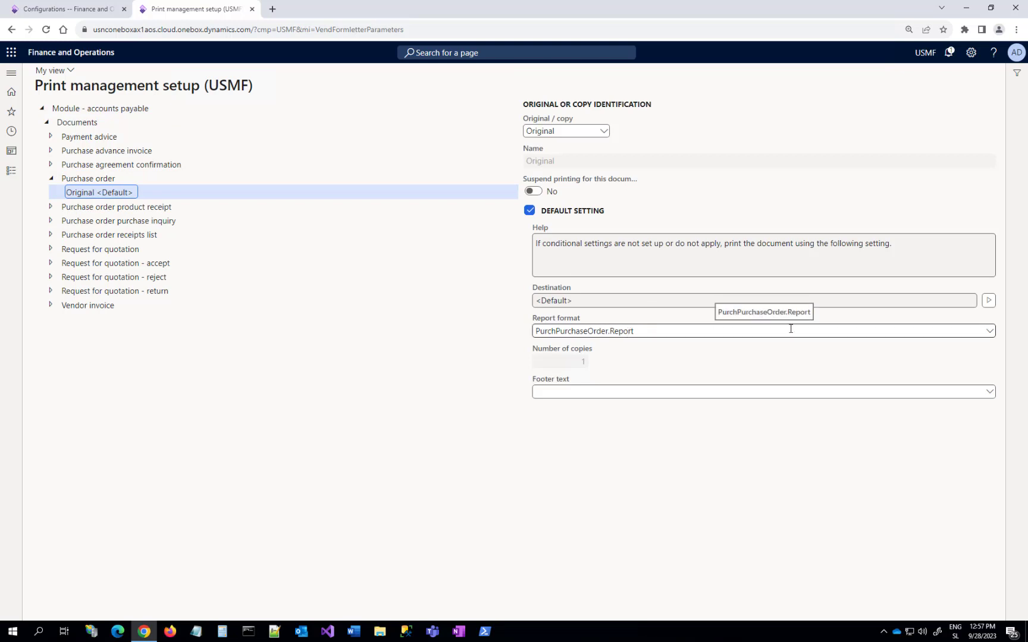
pyautogui.click(989, 332)
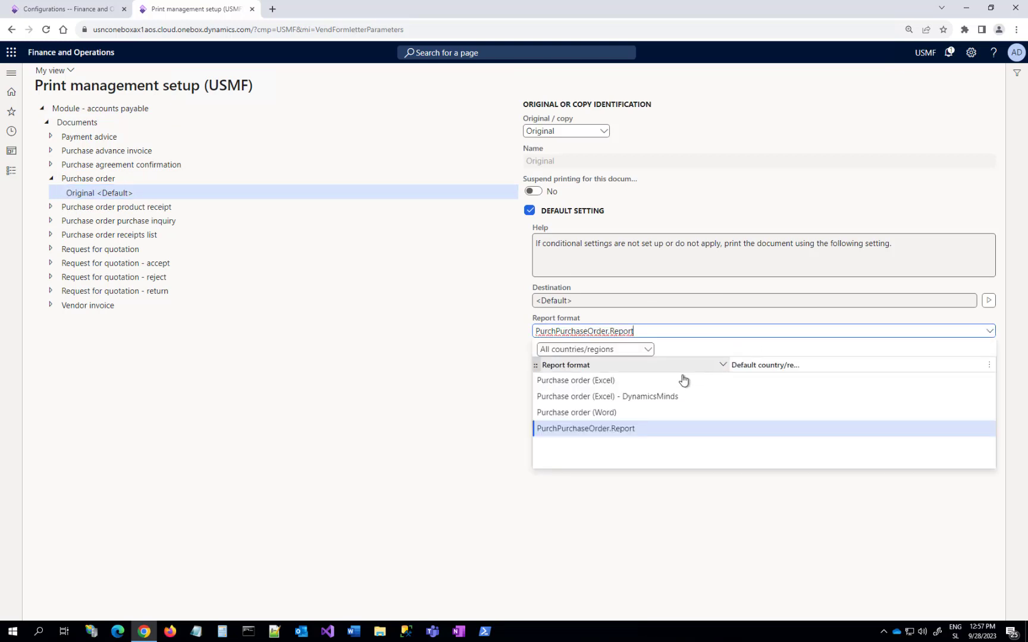
pyautogui.click(595, 398)
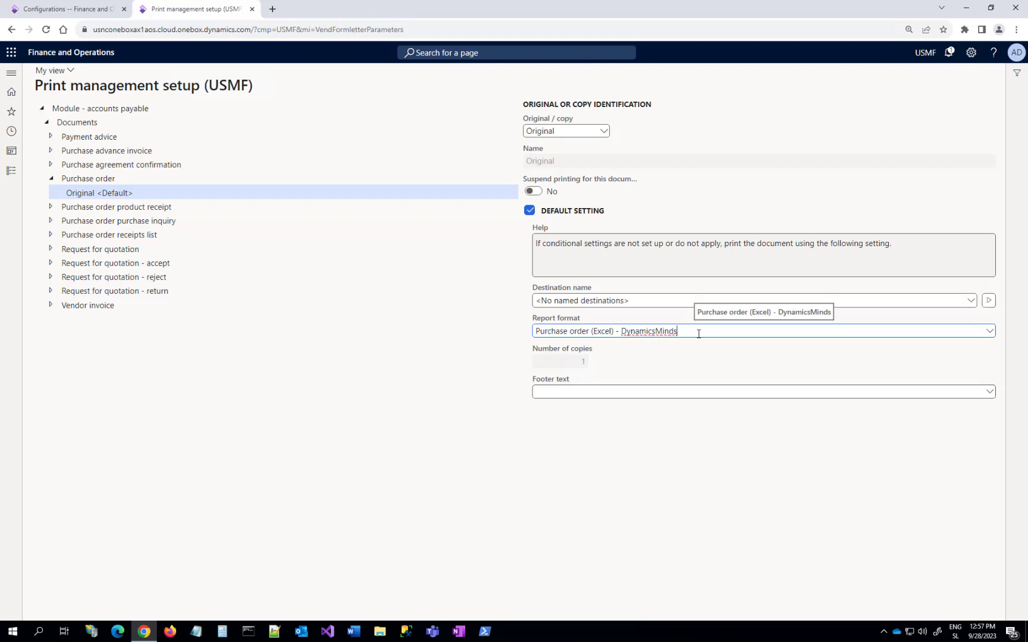
pyautogui.click(88, 178)
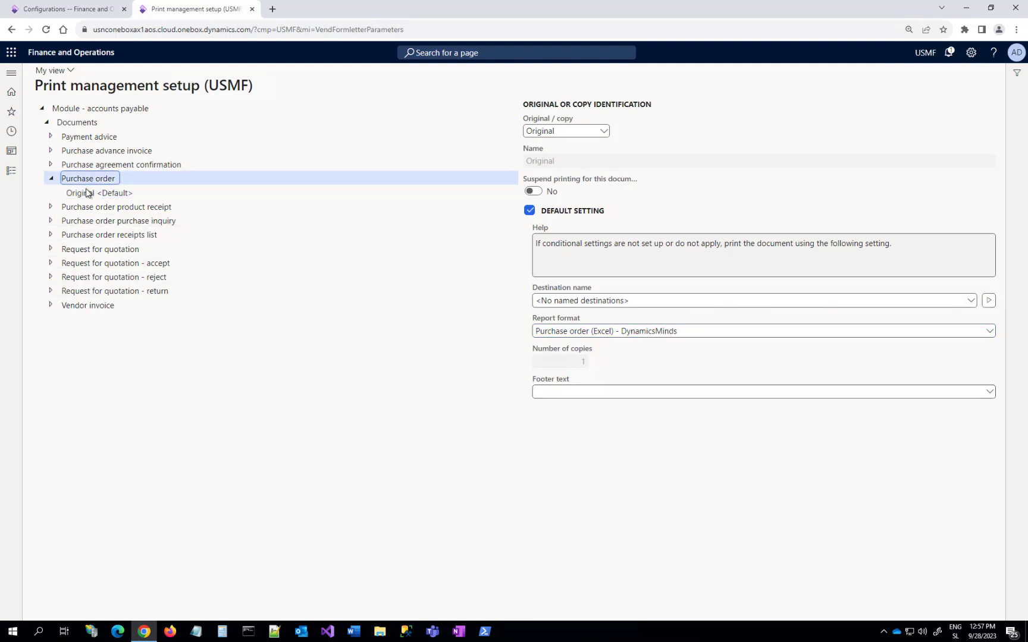
pyautogui.click(87, 192)
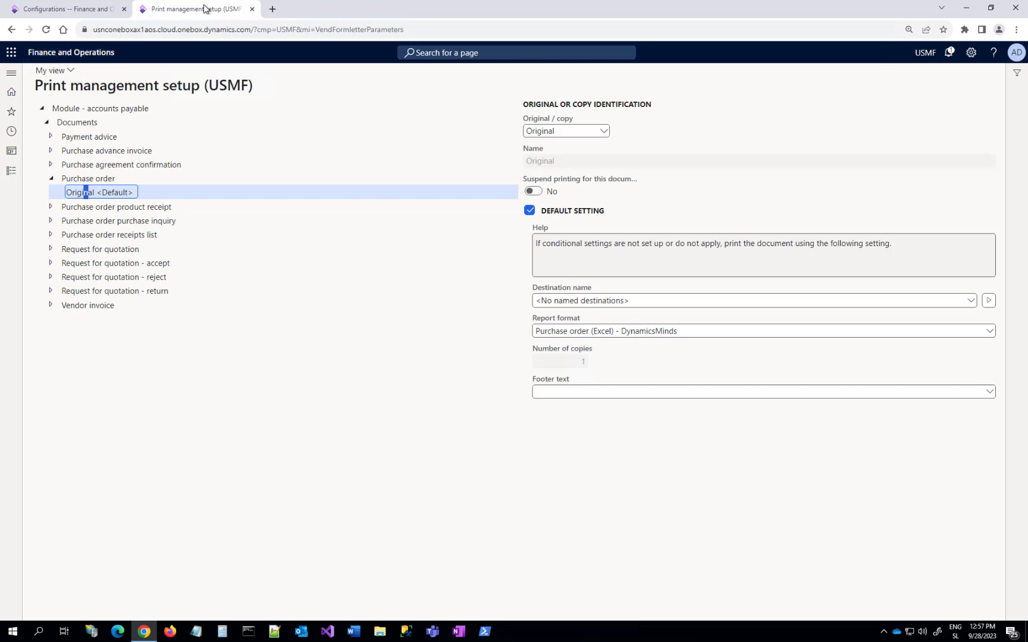
pyautogui.click(10, 29)
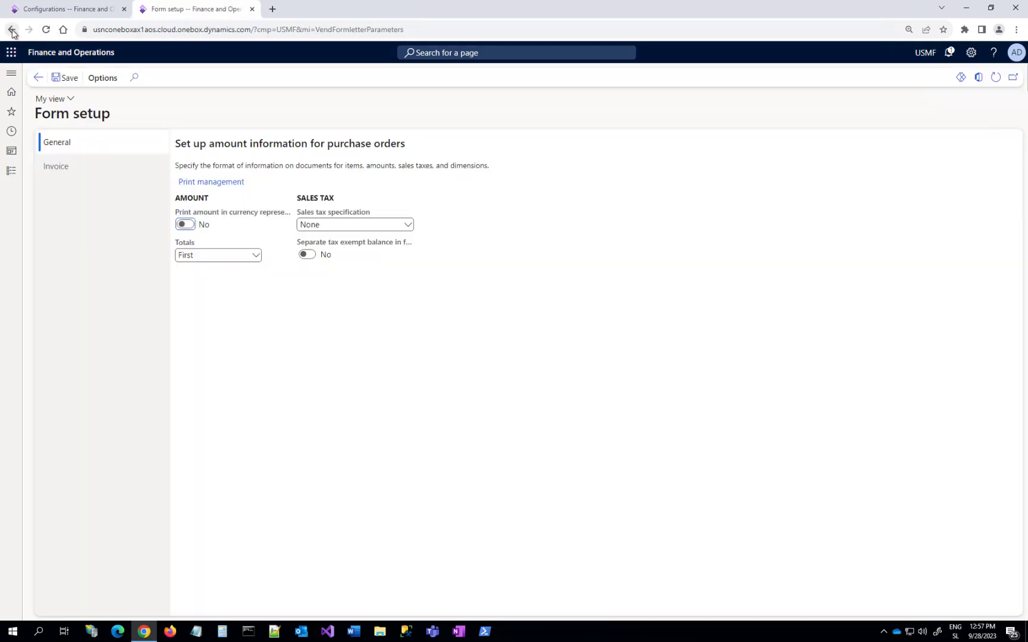
# - Open purchase order 00000048 for Datum Receivers from accounts payable
pyautogui.click(11, 171)
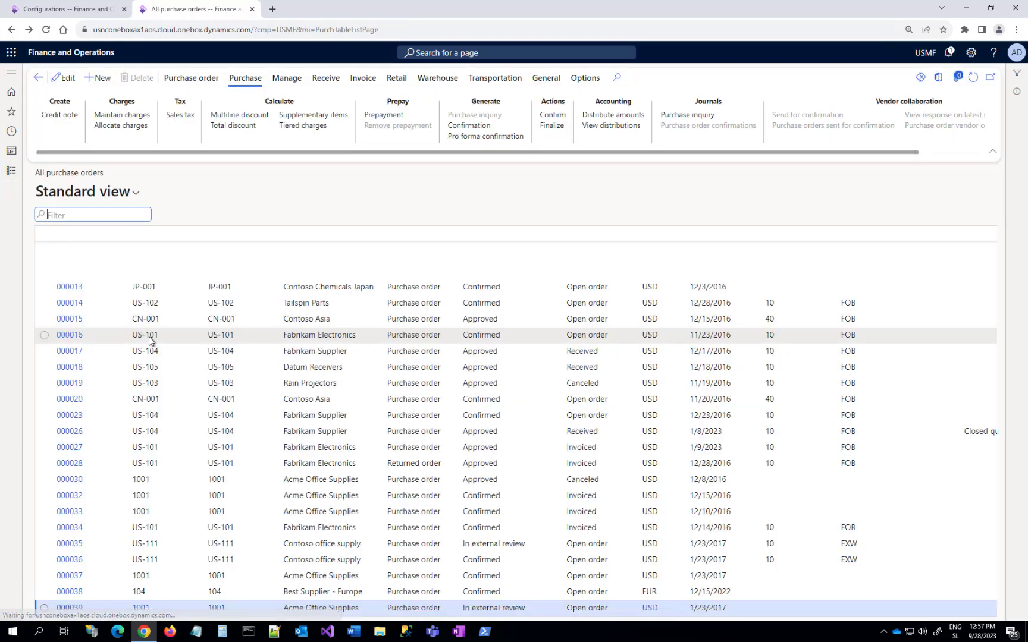
pyautogui.scroll(-10, 98, 356)
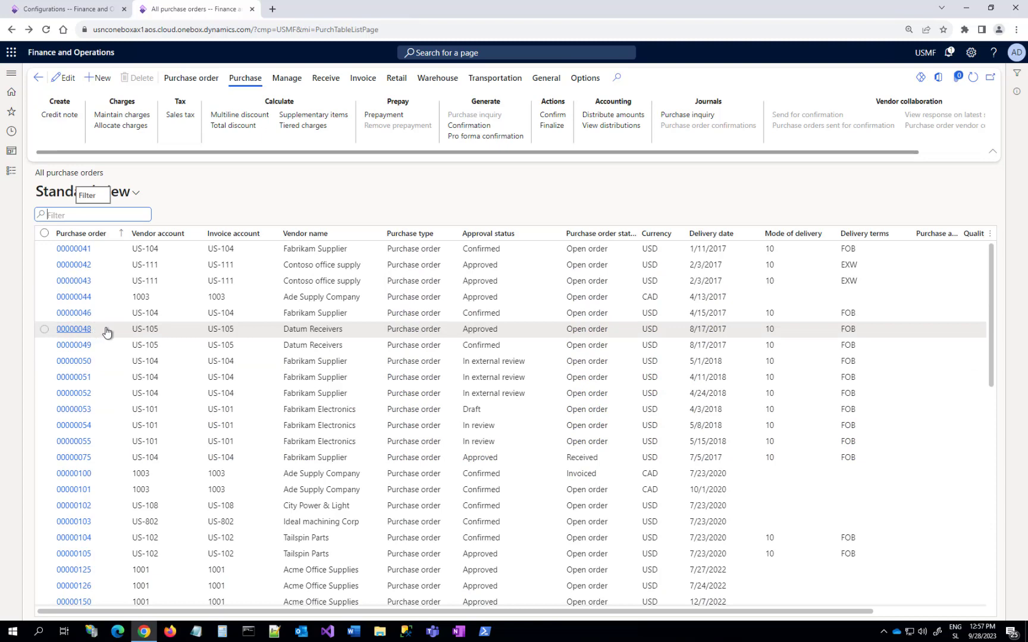
pyautogui.click(83, 332)
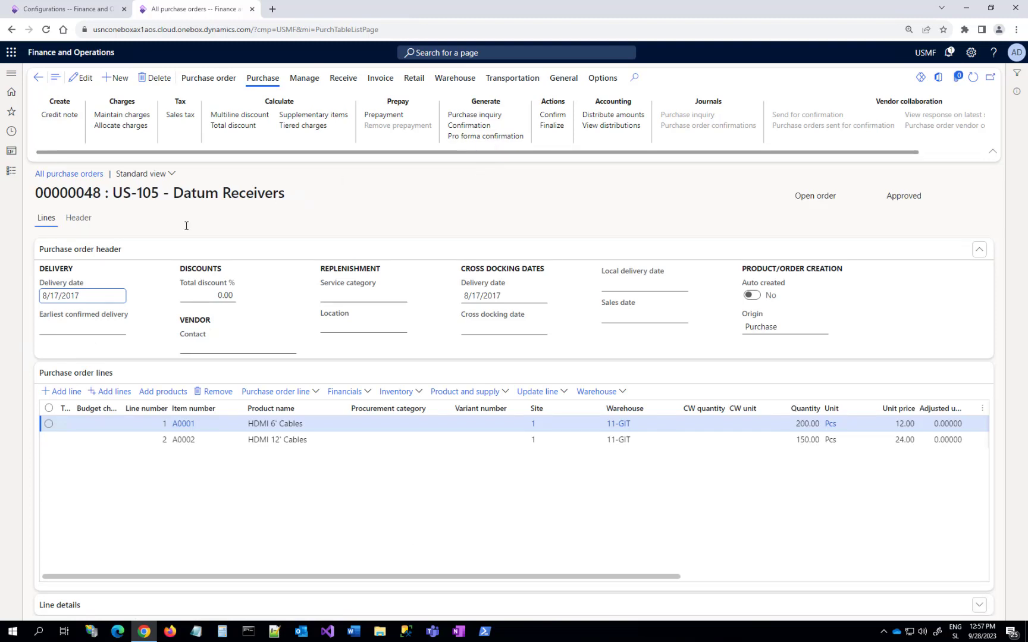
# - Start a pro forma confirmation of the order from its Header view
pyautogui.click(78, 218)
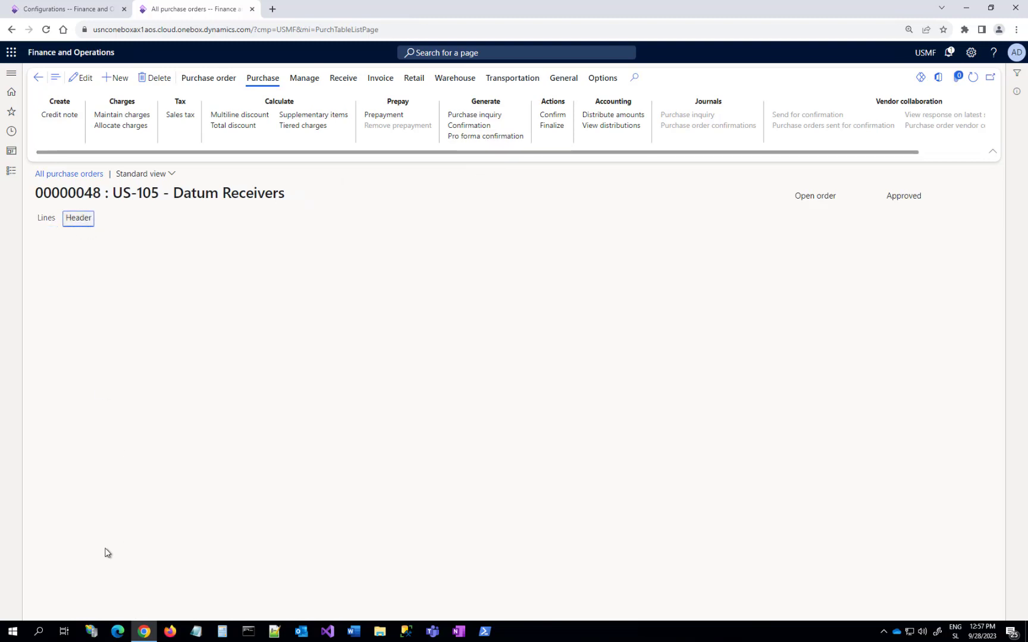
pyautogui.scroll(-2, 96, 561)
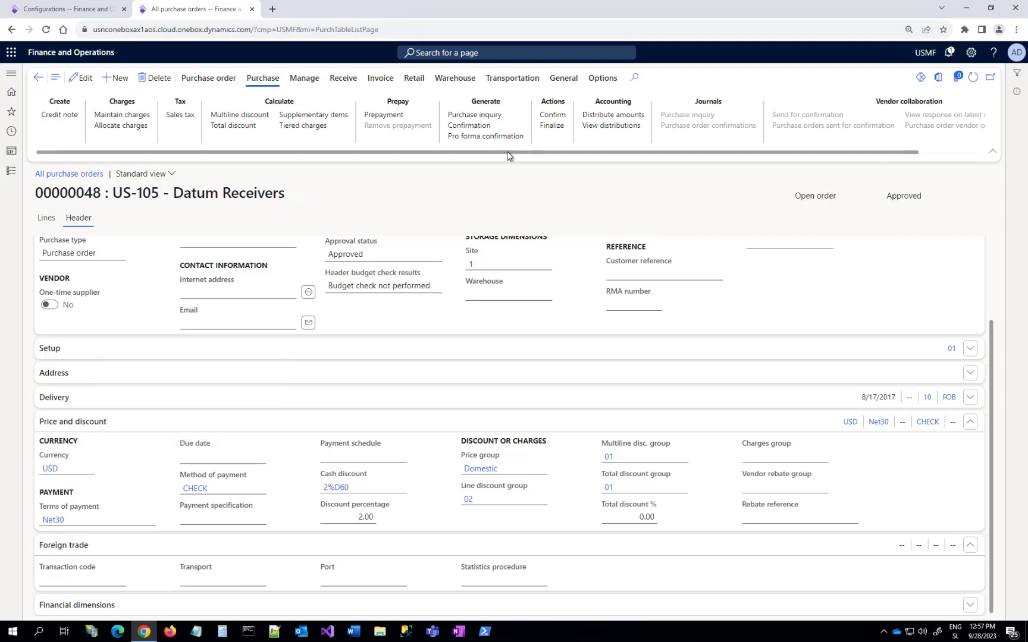
pyautogui.click(491, 137)
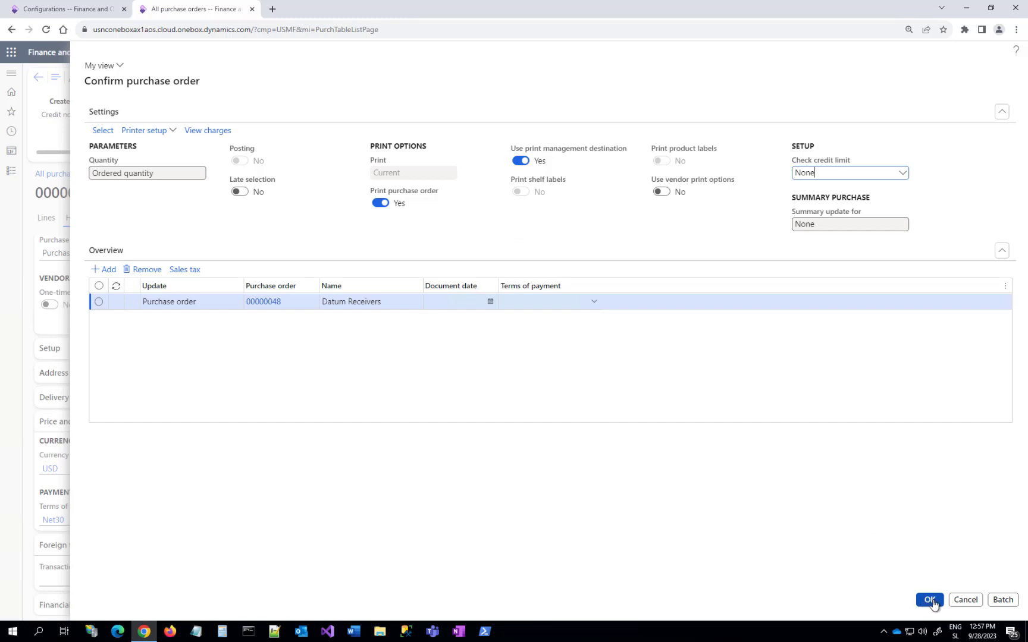
# - Generate the pro forma PDF, check its Net30 payment terms, then close it
pyautogui.click(926, 600)
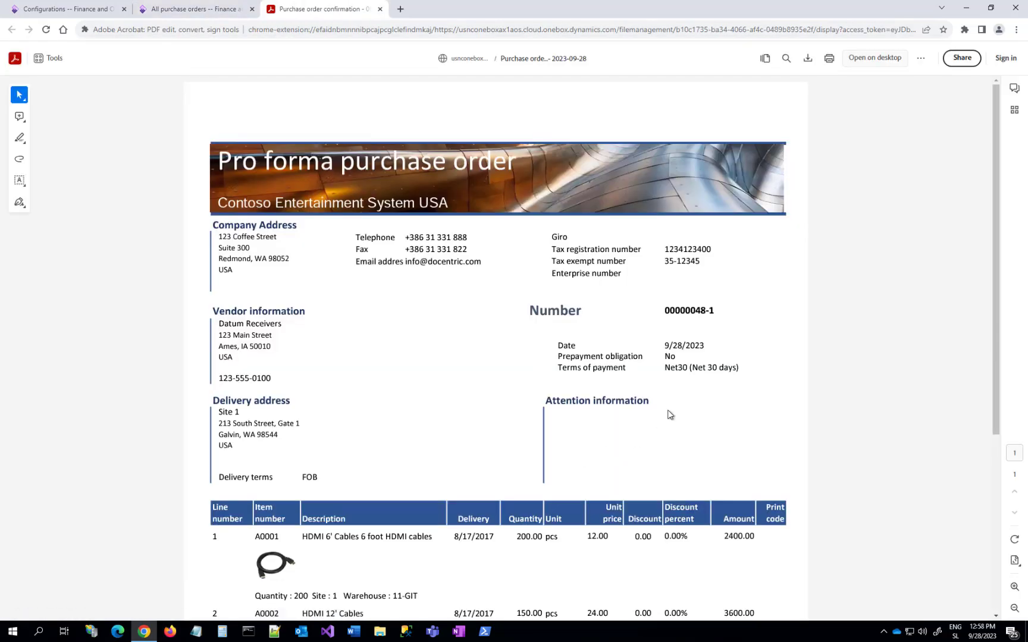
pyautogui.scroll(-2, 292, 534)
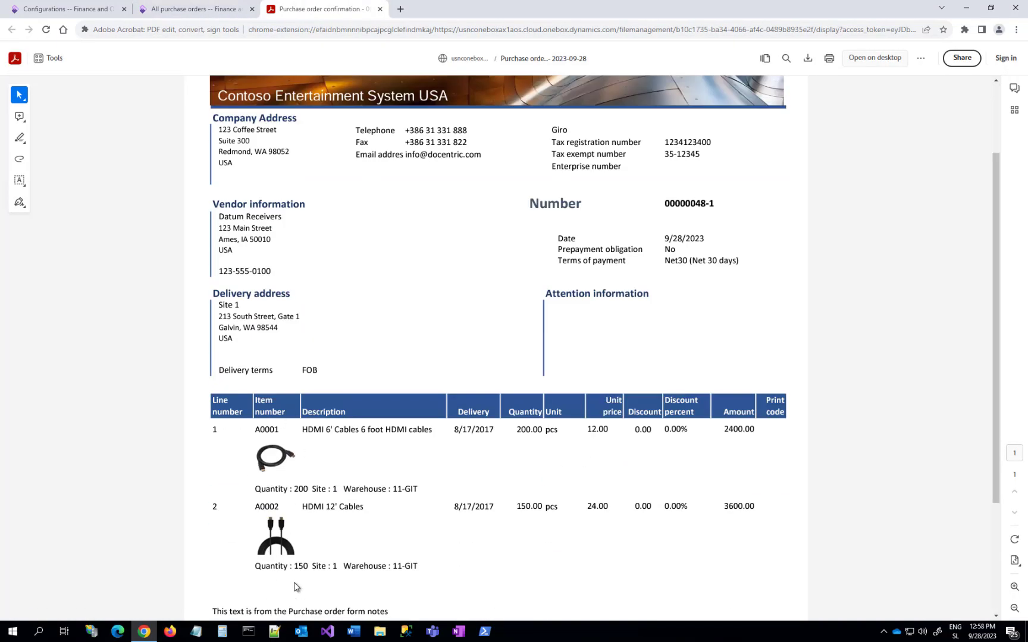
pyautogui.scroll(1, 665, 334)
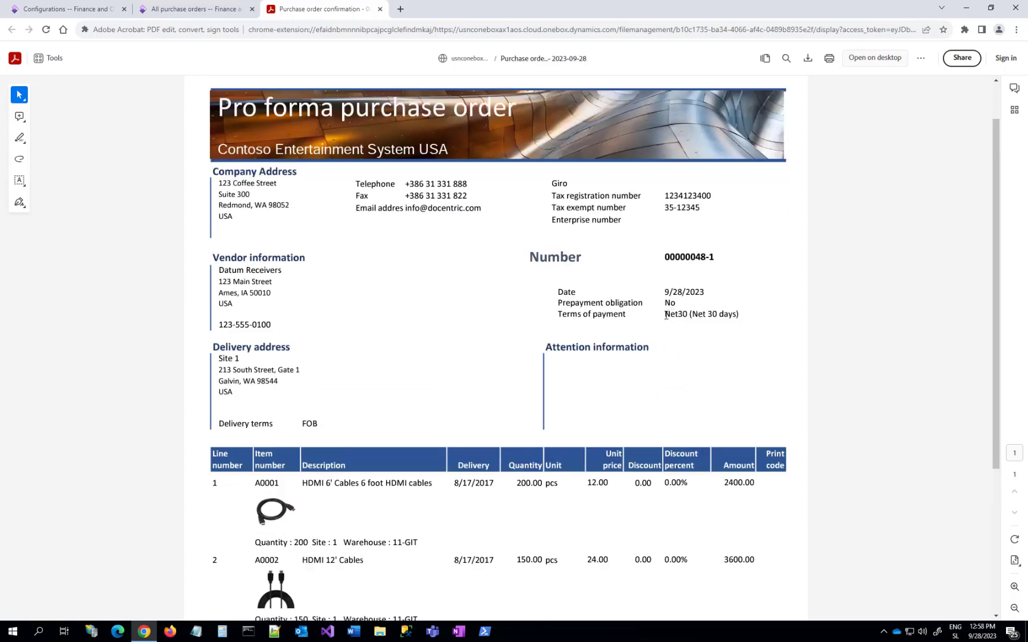
pyautogui.moveTo(665, 315); pyautogui.dragTo(737, 315)
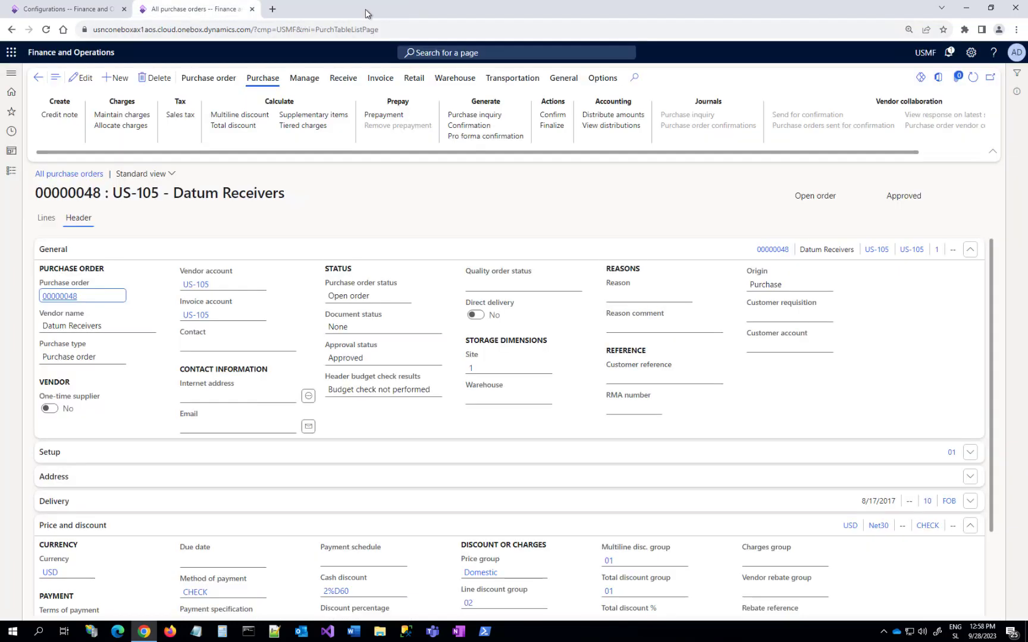
pyautogui.click(380, 9)
# - Confirm purchase order 00000048, generating confirmation document 00000048-1
pyautogui.scroll(-1, 91, 555)
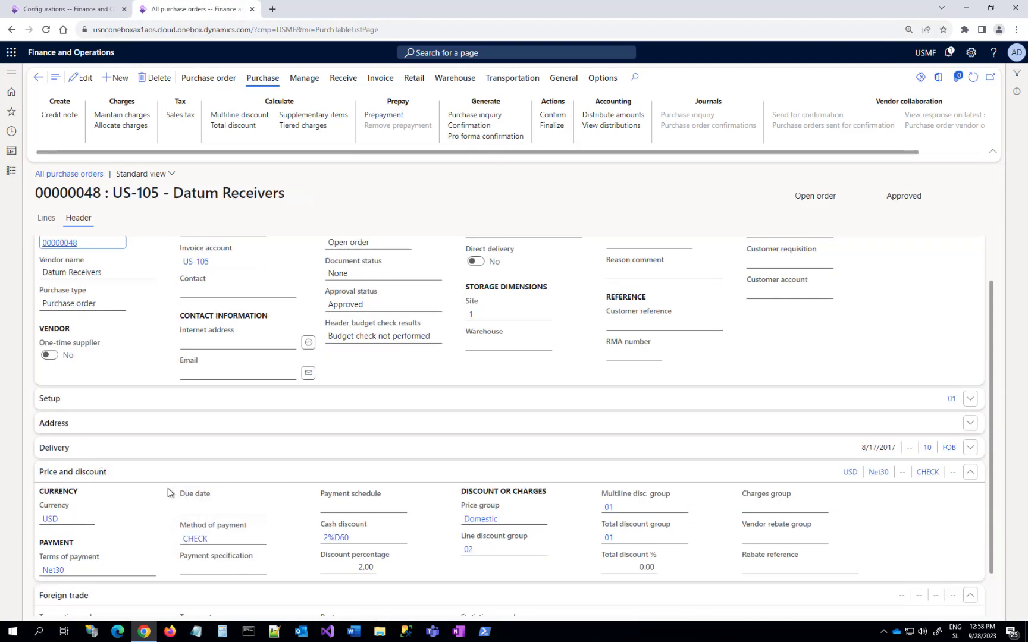
pyautogui.click(482, 129)
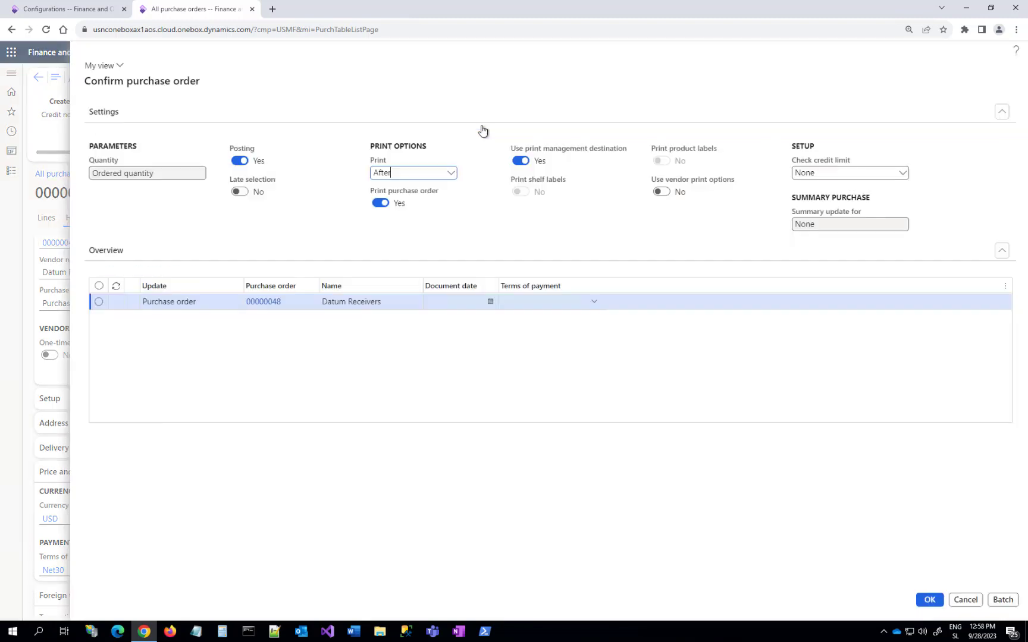
pyautogui.click(929, 601)
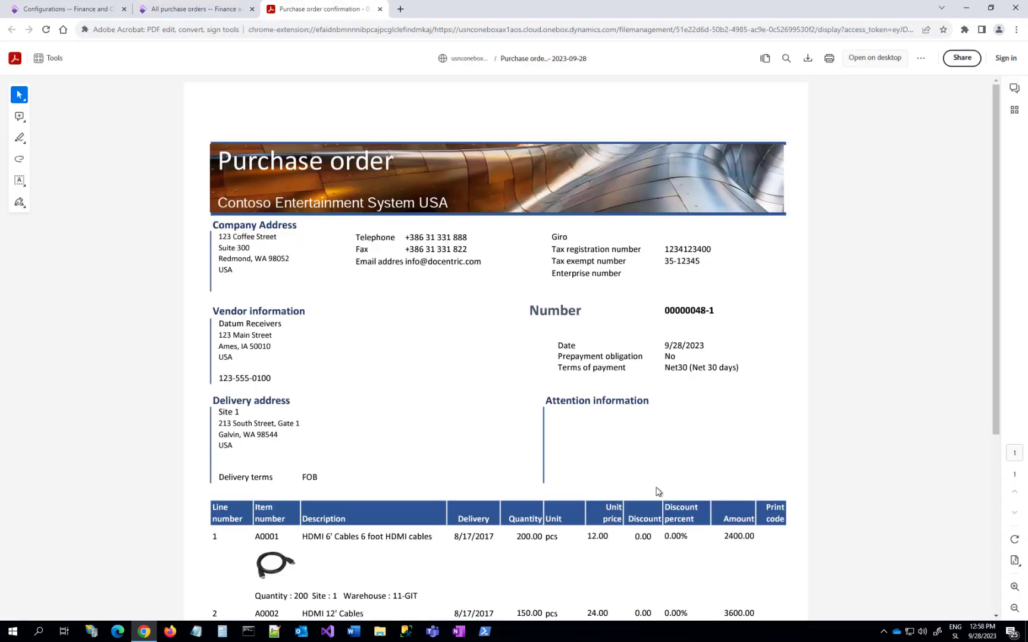
# - Scroll through the confirmation PDF for 00000048-1, then close its tab
pyautogui.scroll(-5, 650, 491)
pyautogui.click(380, 9)
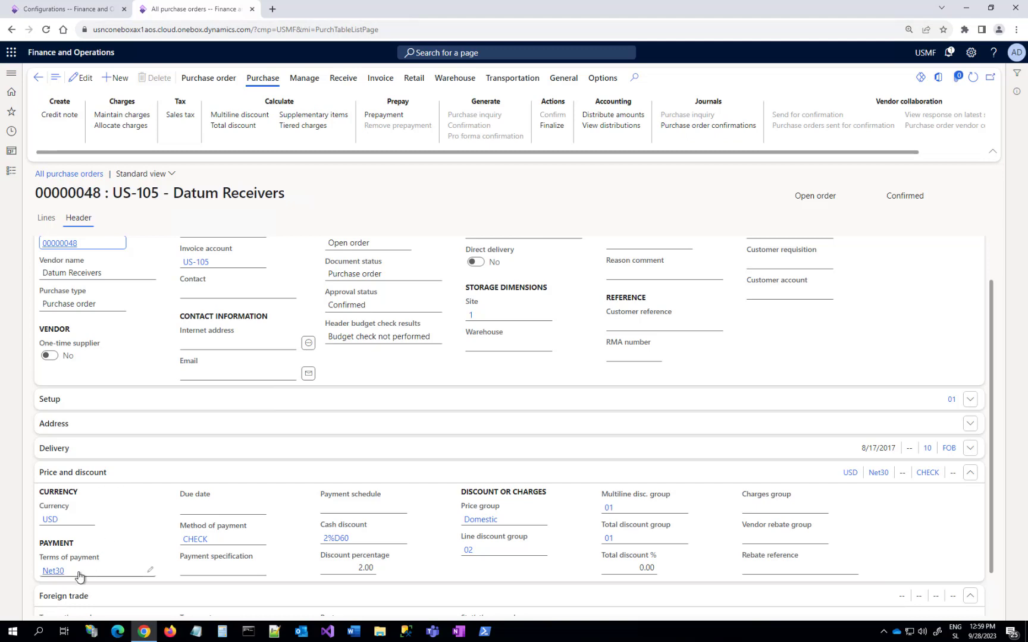
# - Change the payment terms to Net15, save, and reconfirm to produce 00000048-2
pyautogui.click(149, 571)
pyautogui.click(150, 571)
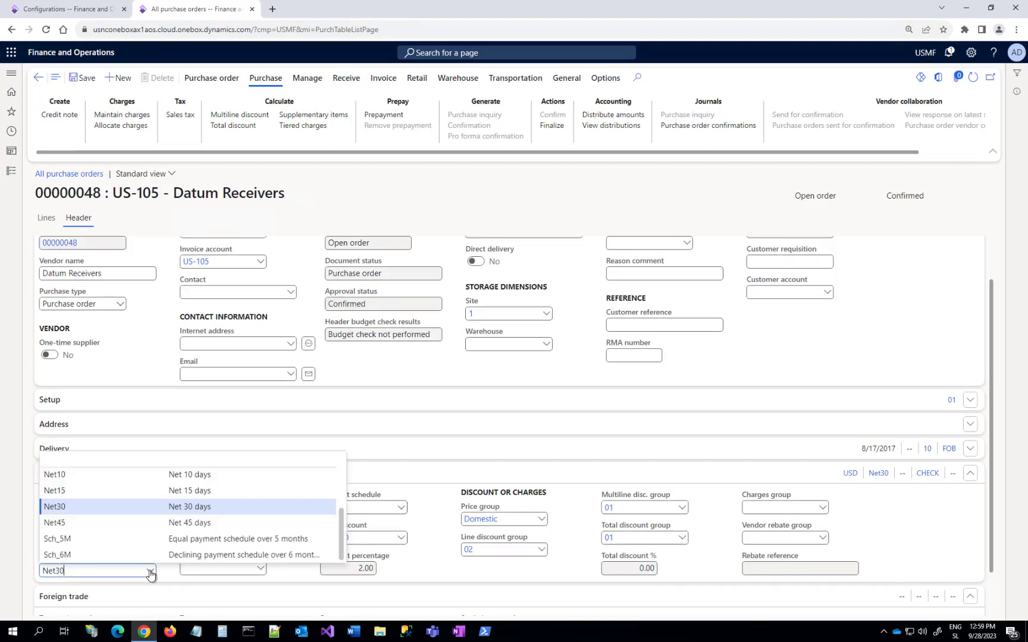
pyautogui.click(57, 490)
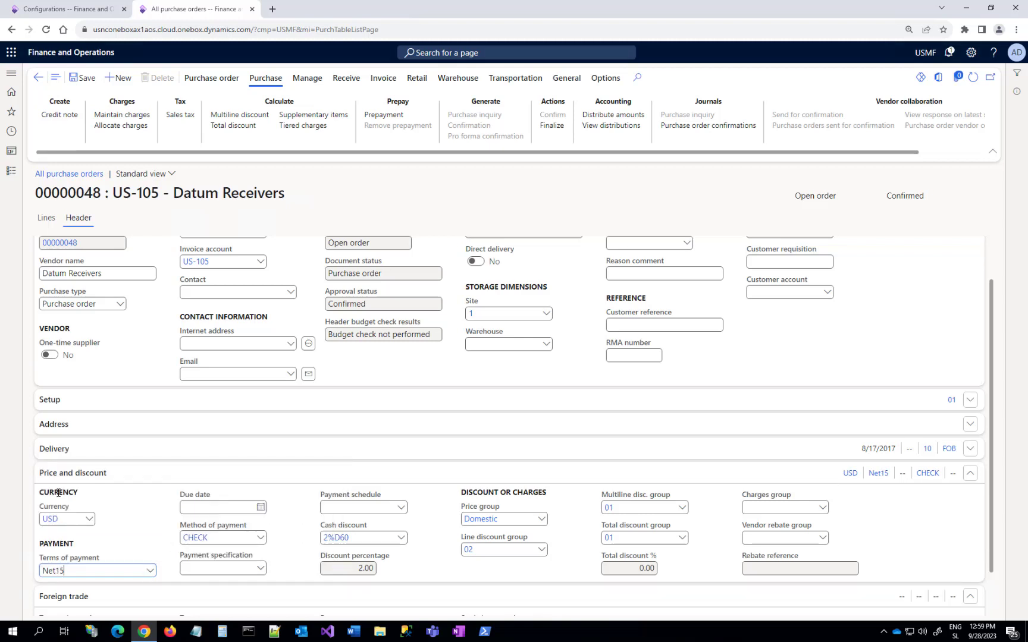
pyautogui.click(83, 77)
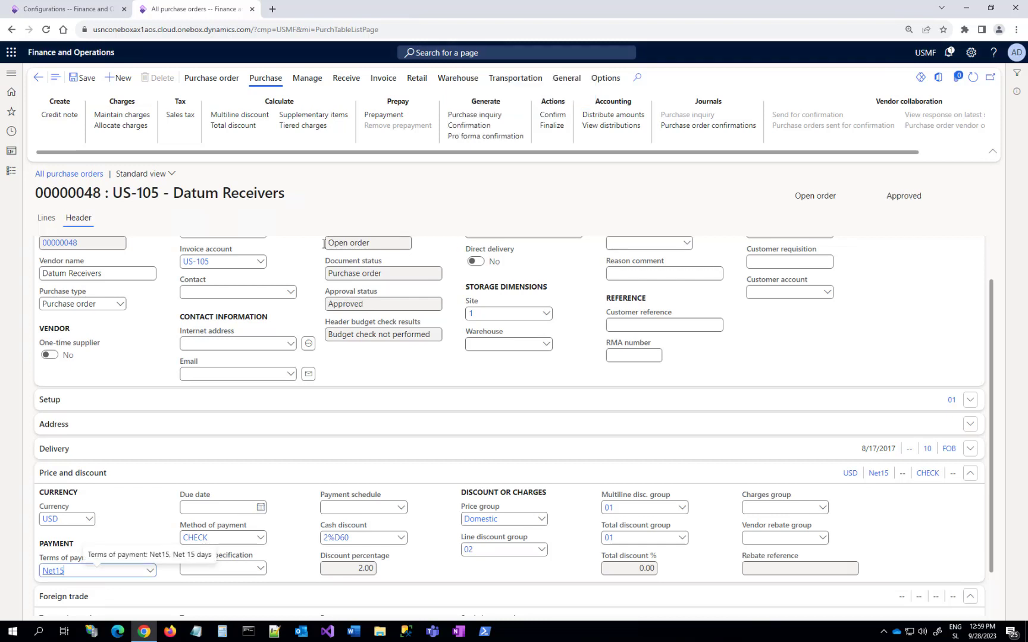
pyautogui.click(475, 127)
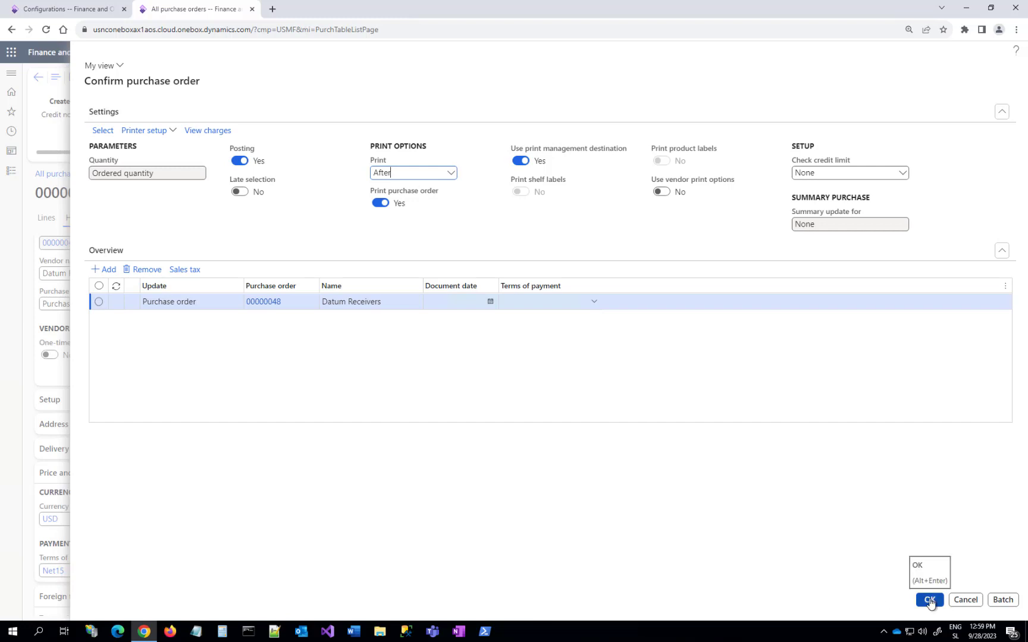
pyautogui.press('Return')
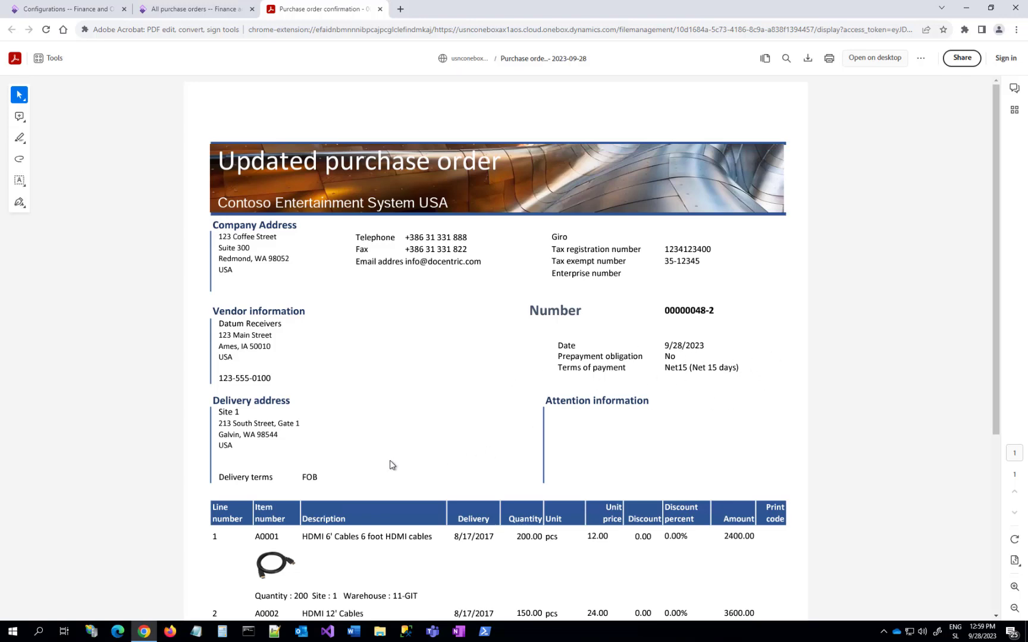
# - Close the 00000048-2 PDF and select journal 00000048-1 in Purchase order confirmations
pyautogui.scroll(-3, 380, 456)
pyautogui.scroll(3, 378, 452)
pyautogui.click(380, 9)
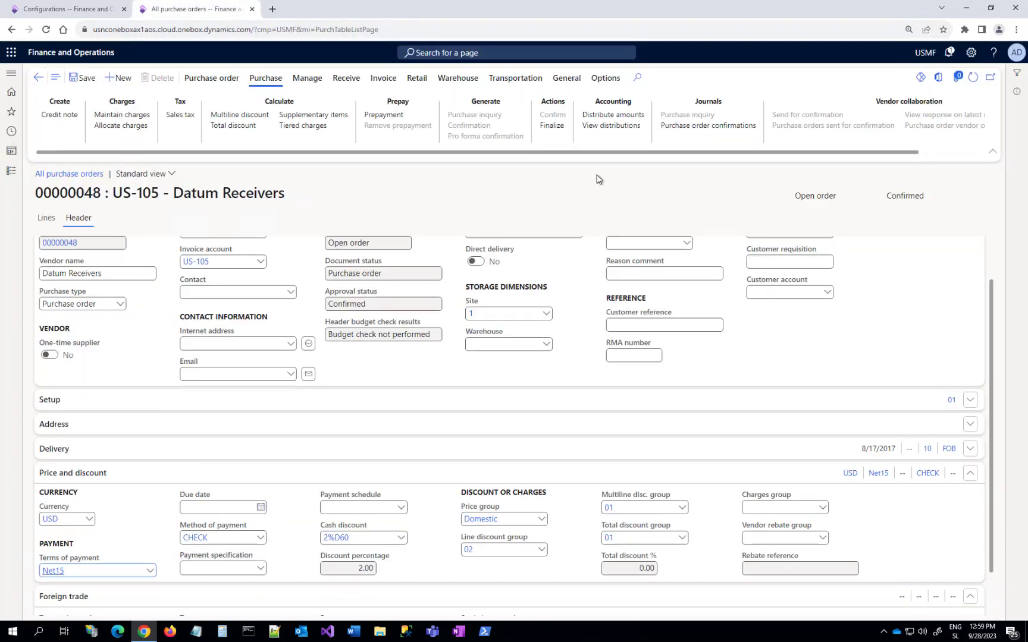
pyautogui.click(708, 126)
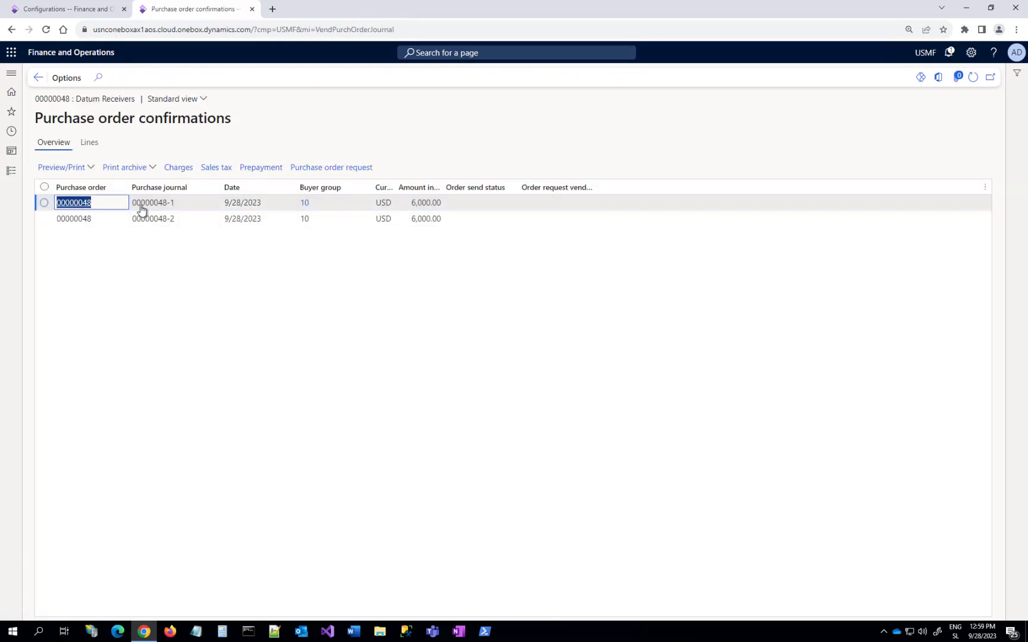
pyautogui.click(184, 203)
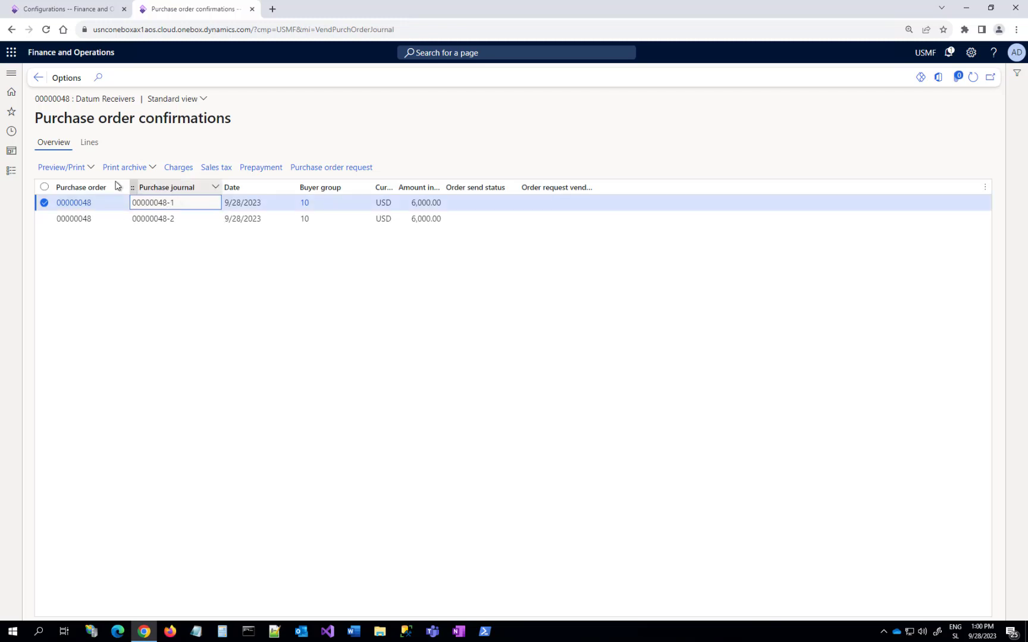
# - Print journal 00000048-1 using print management and highlight its Net30 payment terms
pyautogui.click(91, 168)
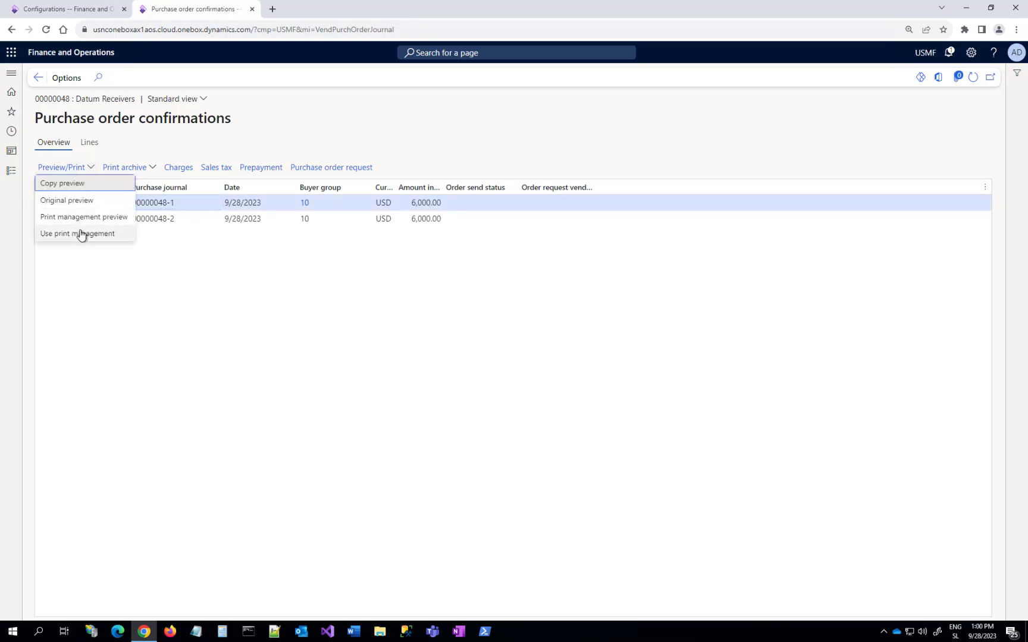
pyautogui.click(84, 235)
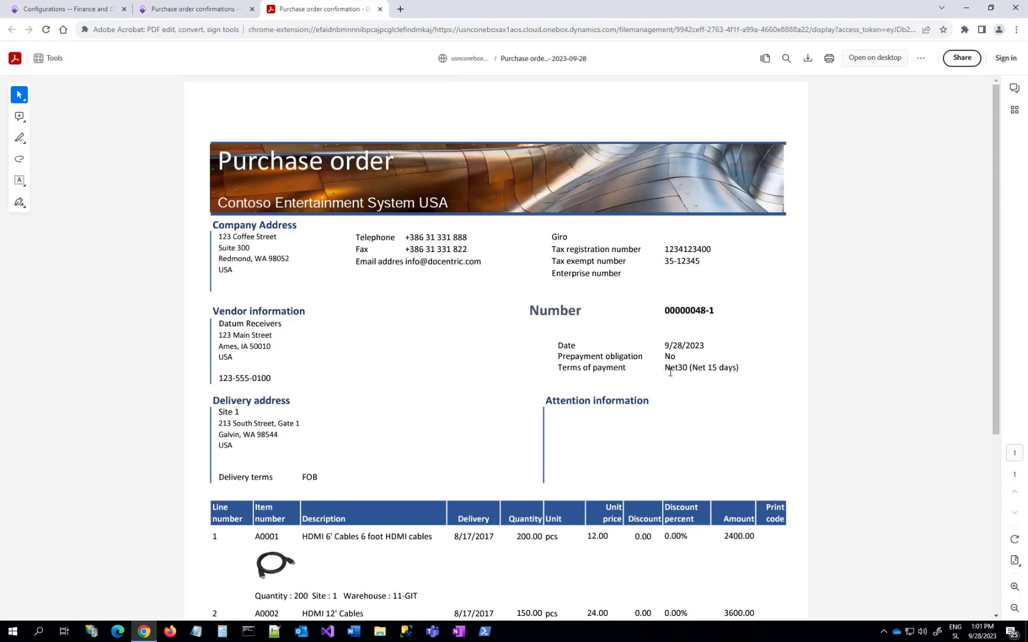
pyautogui.moveTo(668, 369); pyautogui.dragTo(735, 368)
pyautogui.click(721, 384)
# - Close the PDF and set Enable data debugging at format execution to Yes in ER user parameters
pyautogui.click(379, 9)
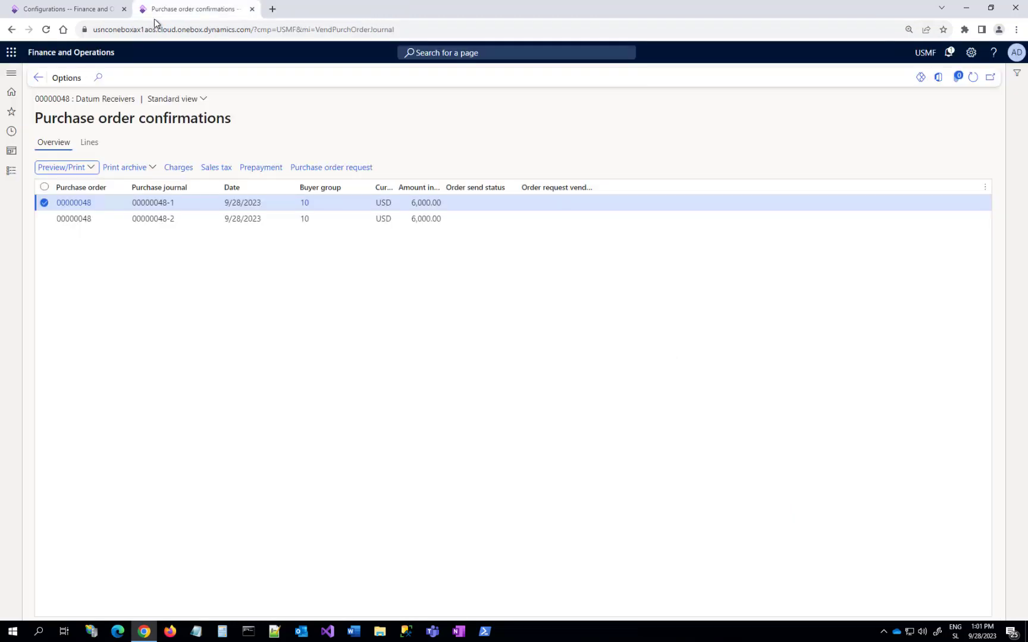
pyautogui.click(82, 11)
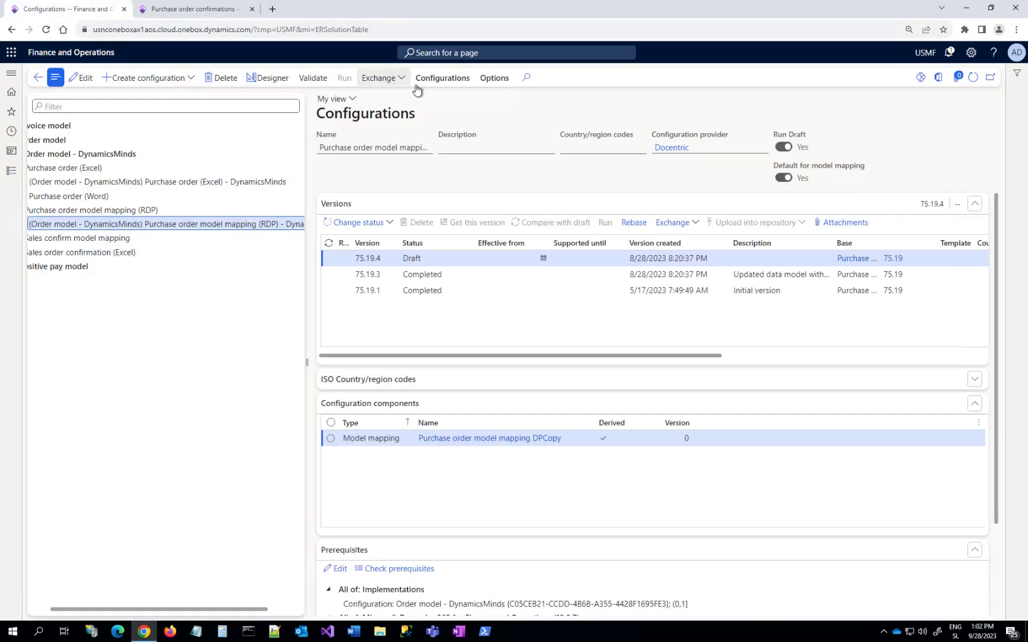
pyautogui.click(452, 82)
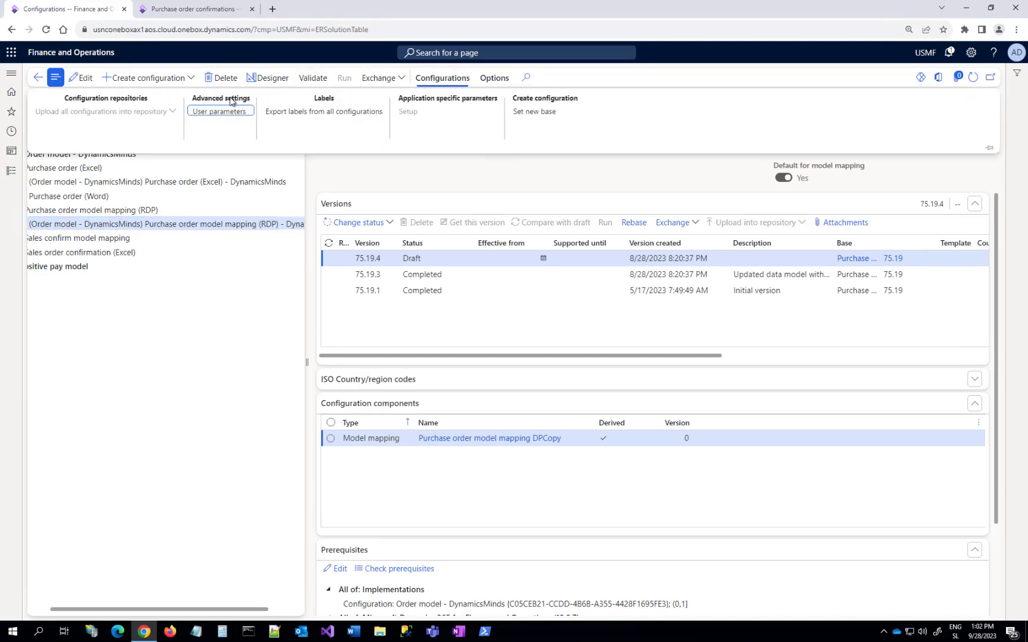
pyautogui.click(215, 114)
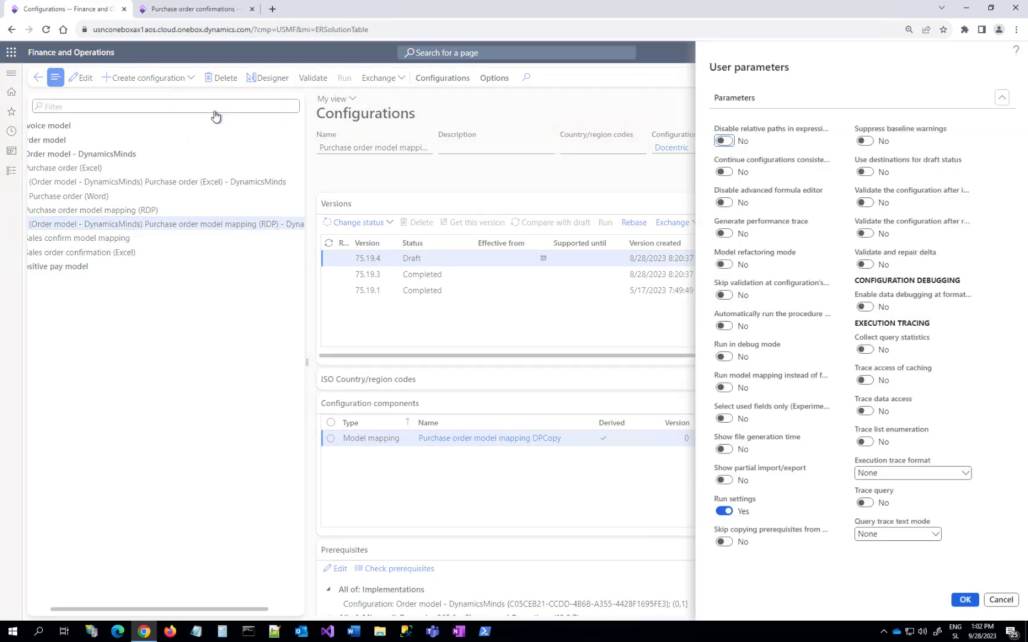
pyautogui.click(866, 307)
pyautogui.click(964, 599)
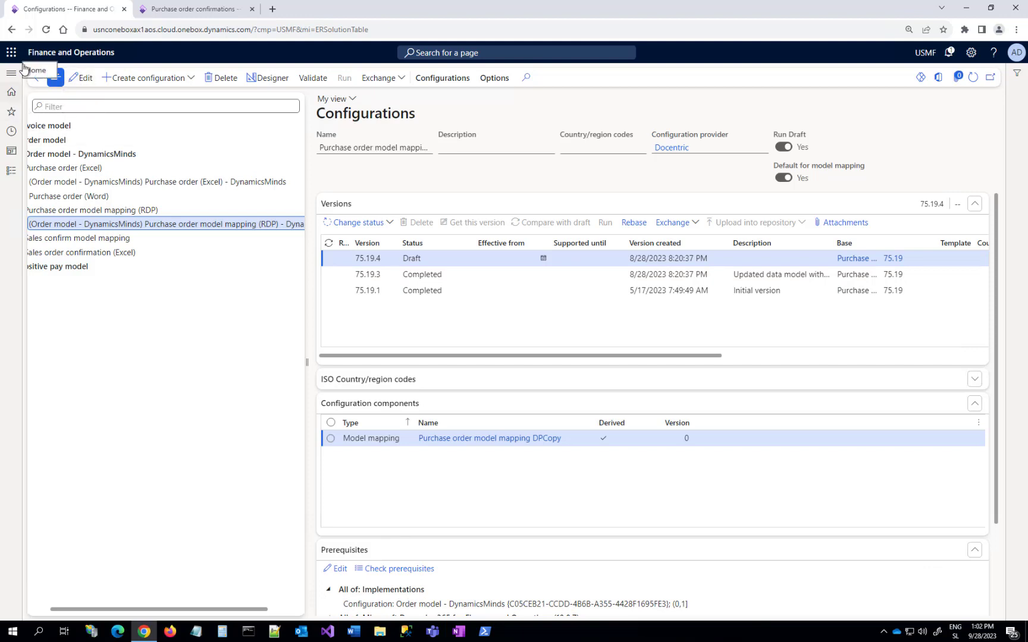
# - Reload the Configurations and purchase order confirmations pages
pyautogui.click(45, 30)
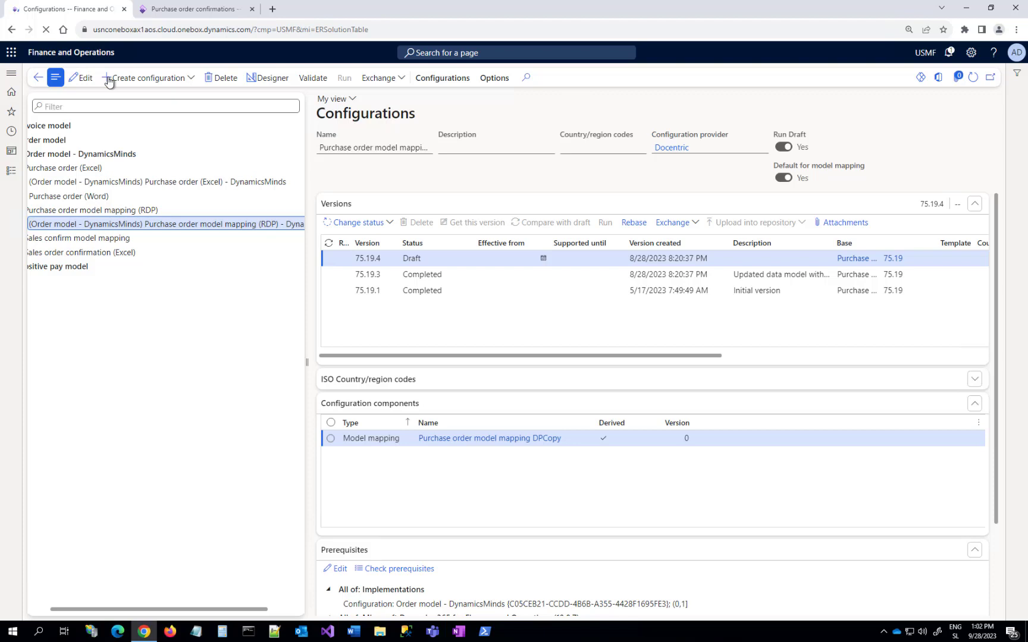
pyautogui.click(186, 10)
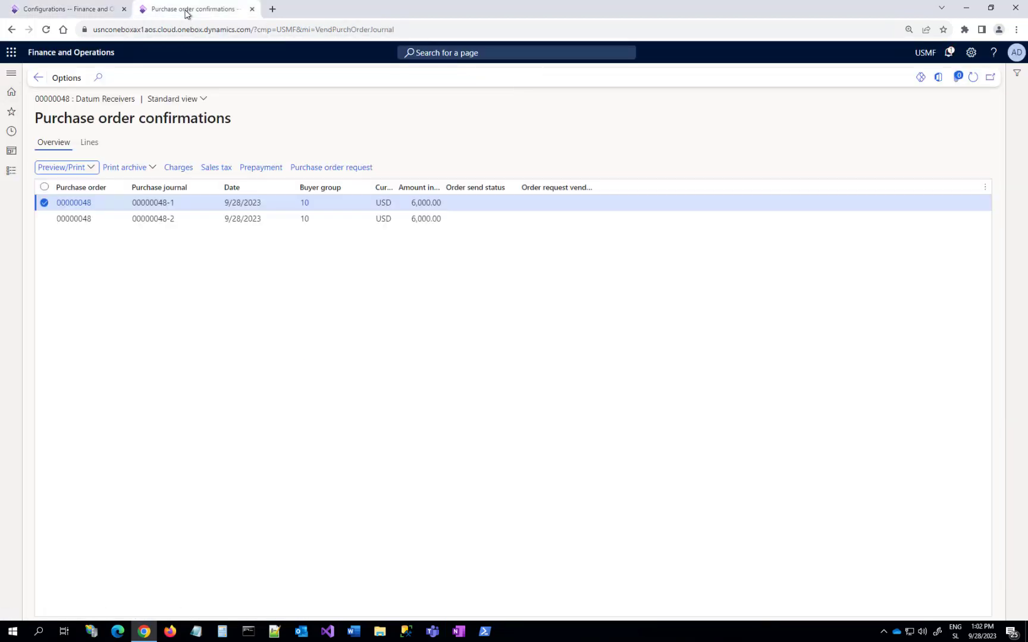
pyautogui.click(46, 30)
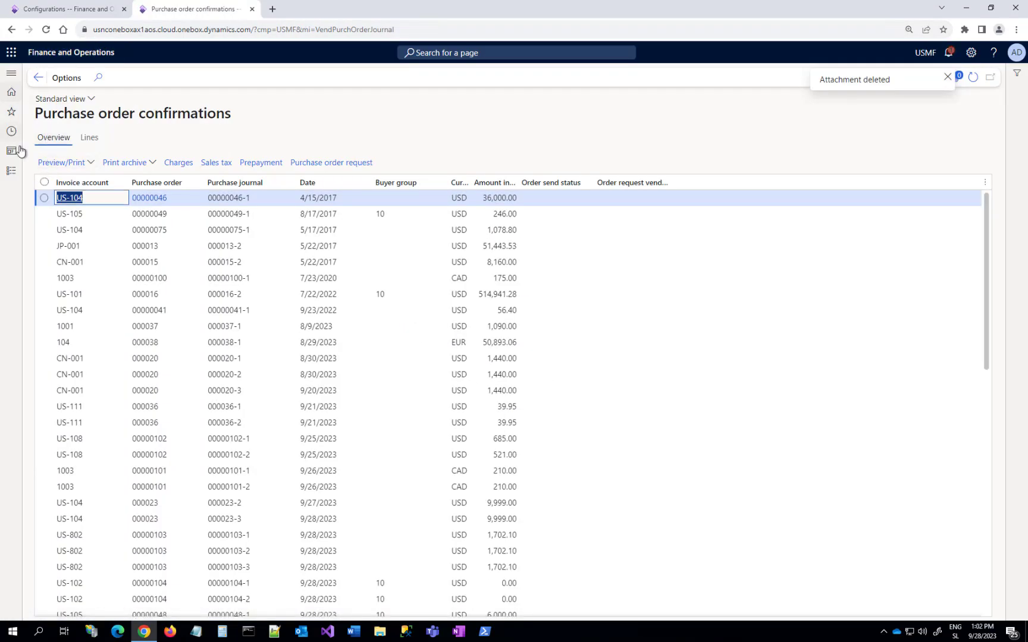
# - Open purchase order 00000048 from All purchase orders and list its confirmations
pyautogui.click(10, 171)
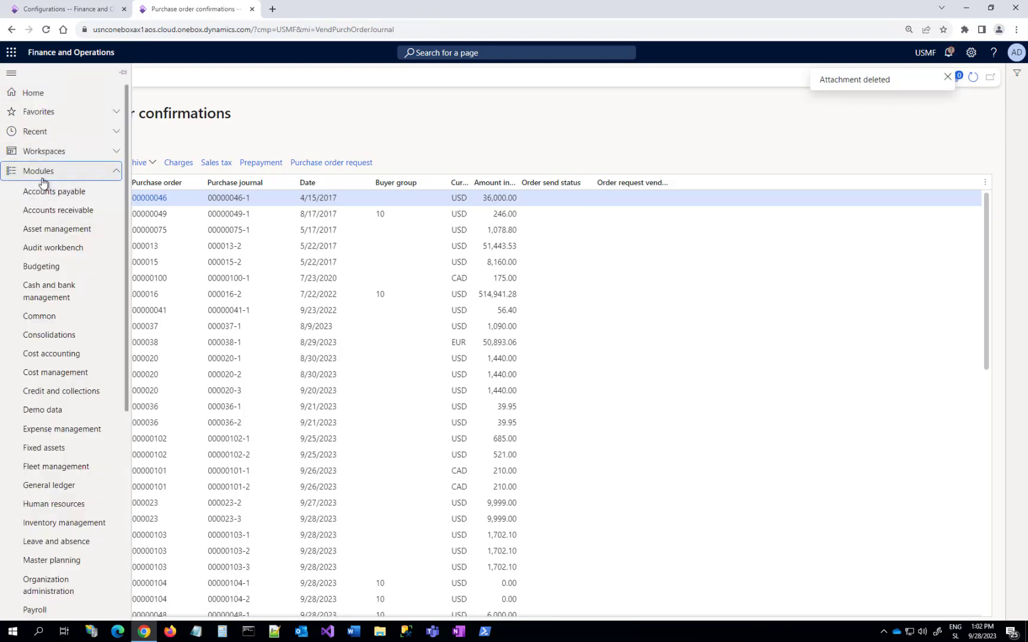
pyautogui.click(51, 195)
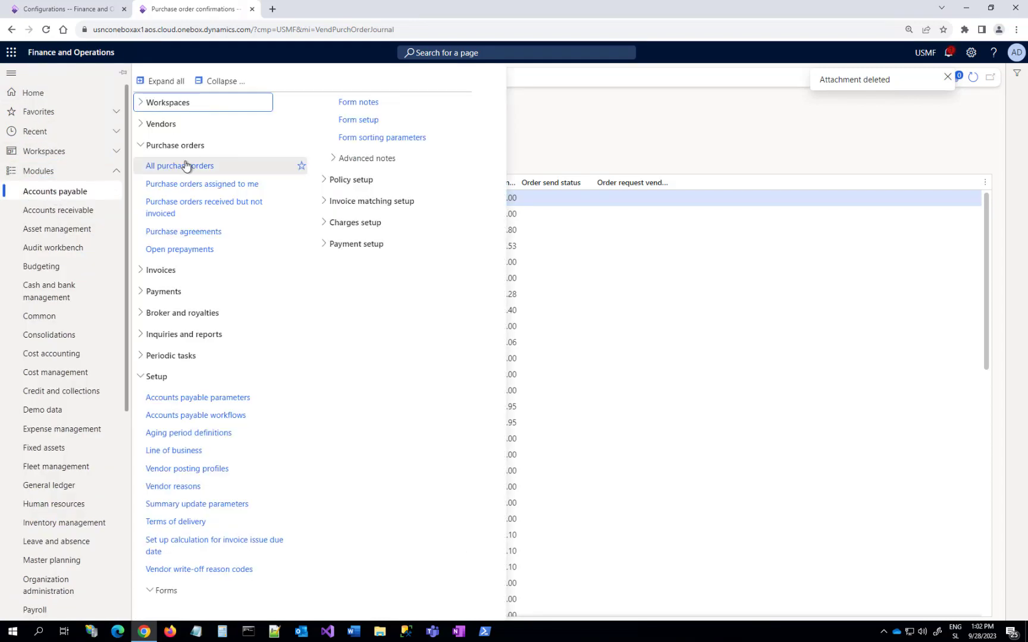
pyautogui.click(184, 166)
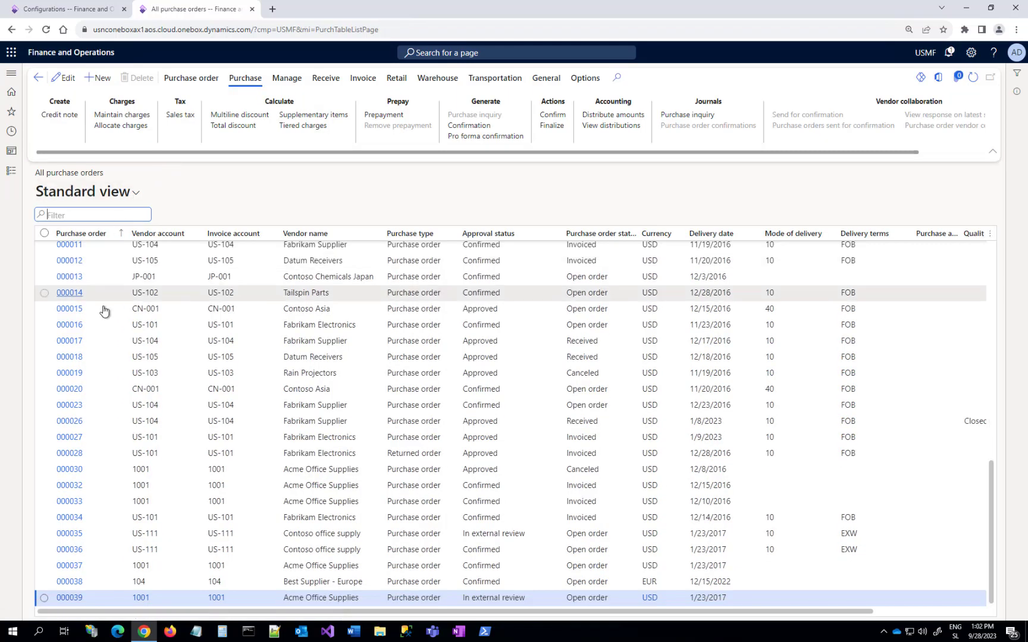
pyautogui.scroll(5, 96, 291)
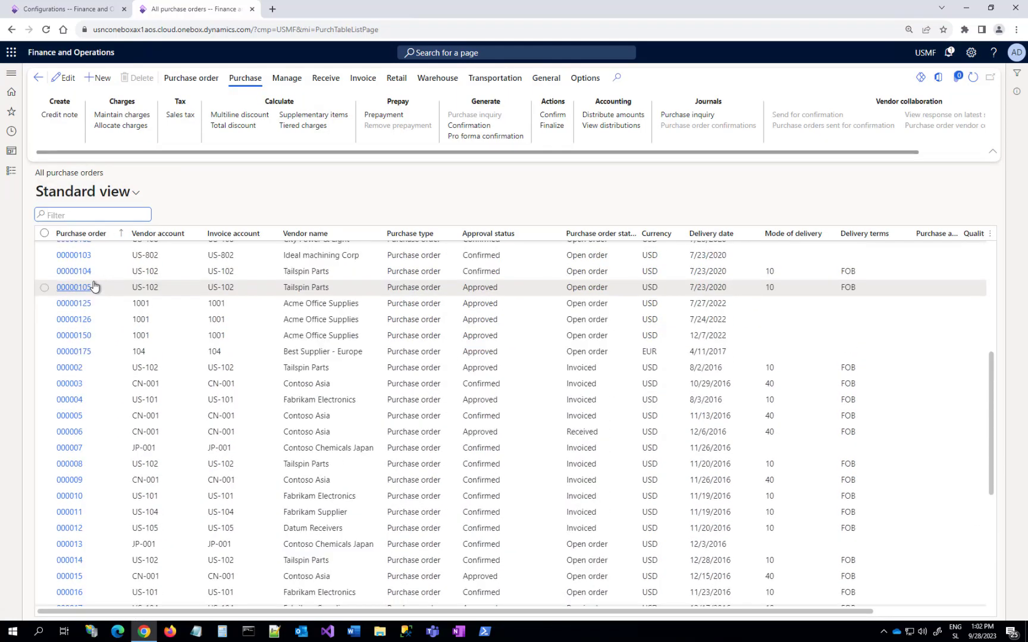
pyautogui.scroll(5, 94, 287)
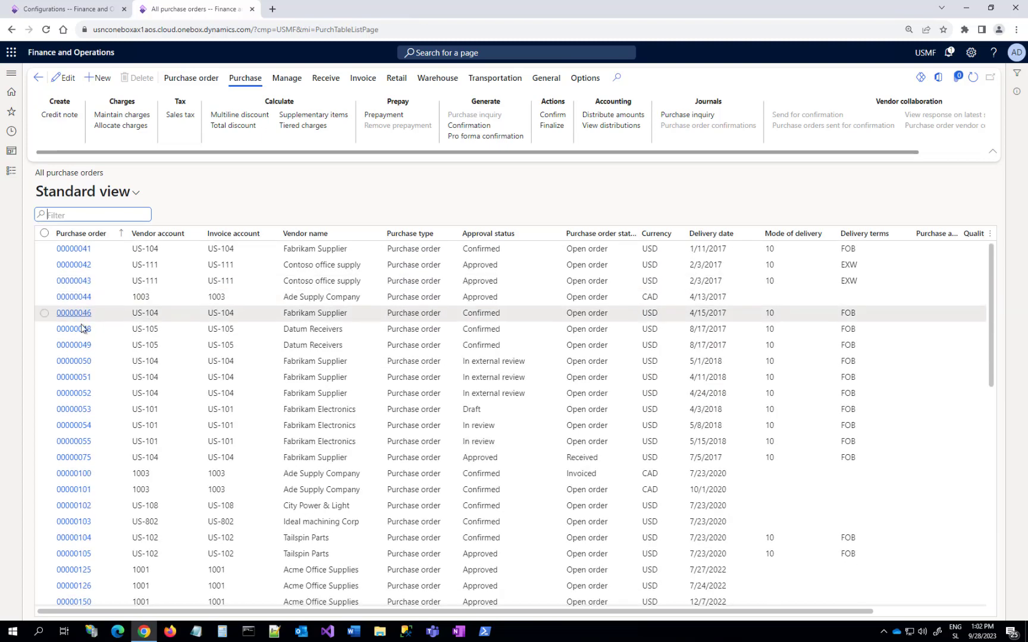
pyautogui.click(81, 330)
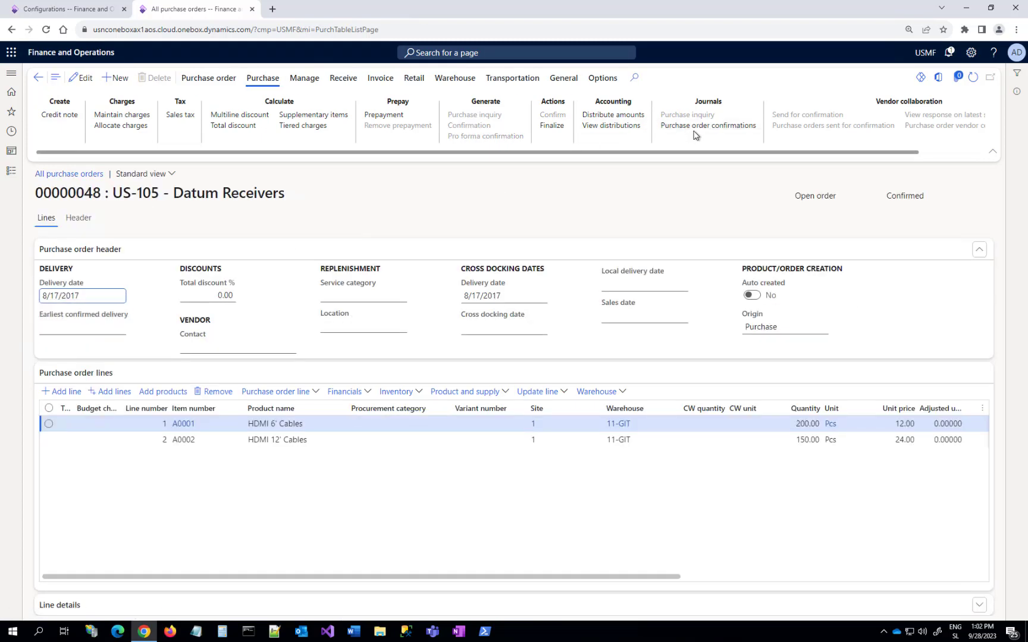
pyautogui.click(695, 127)
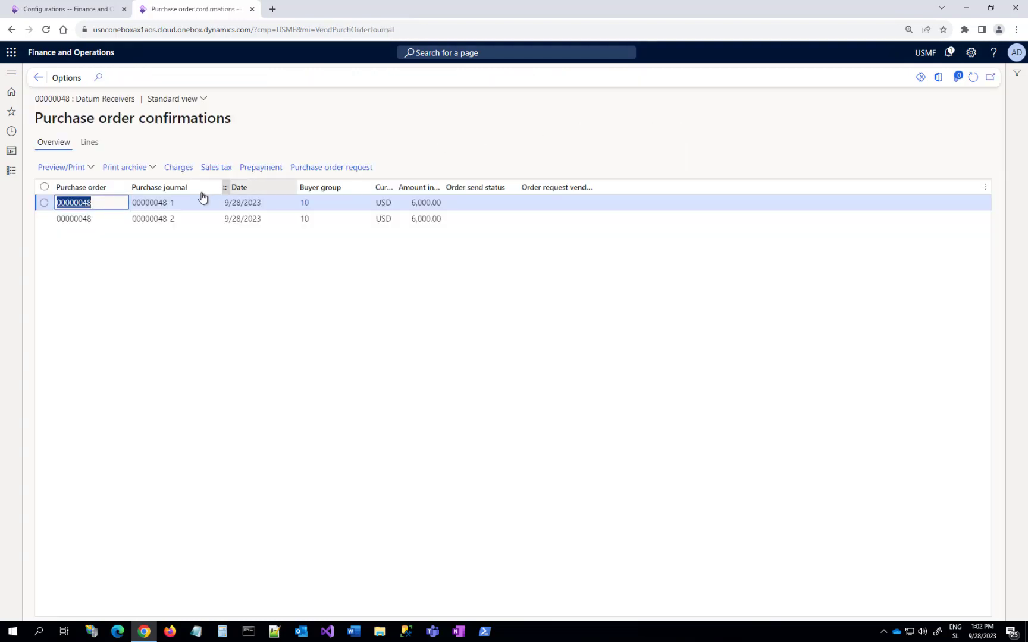
# - Reprint journal 00000048-1 with Use print management so the debugging prompt appears
pyautogui.click(92, 172)
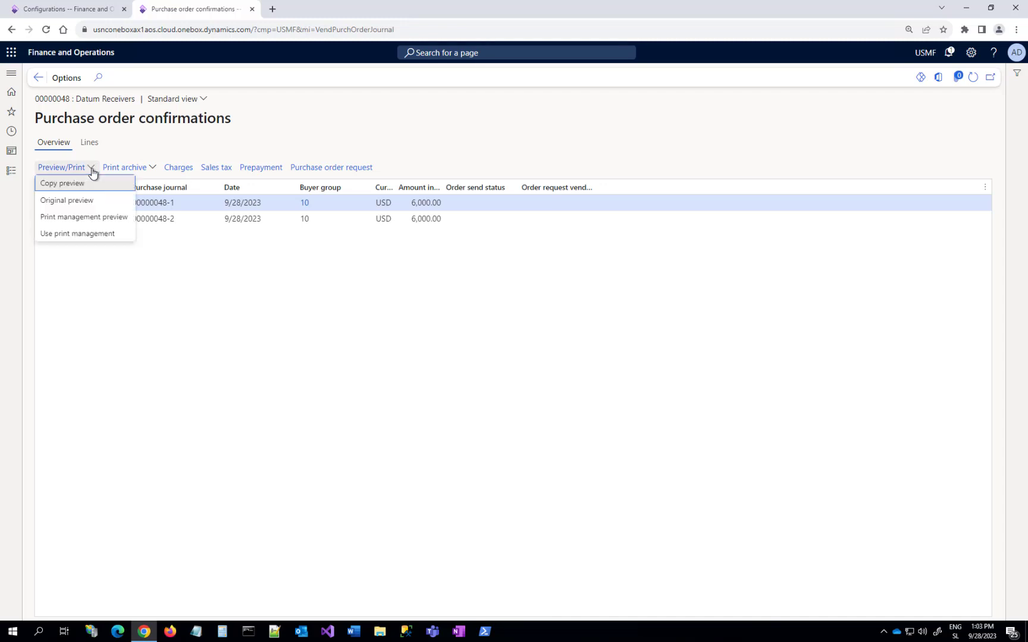
pyautogui.click(90, 237)
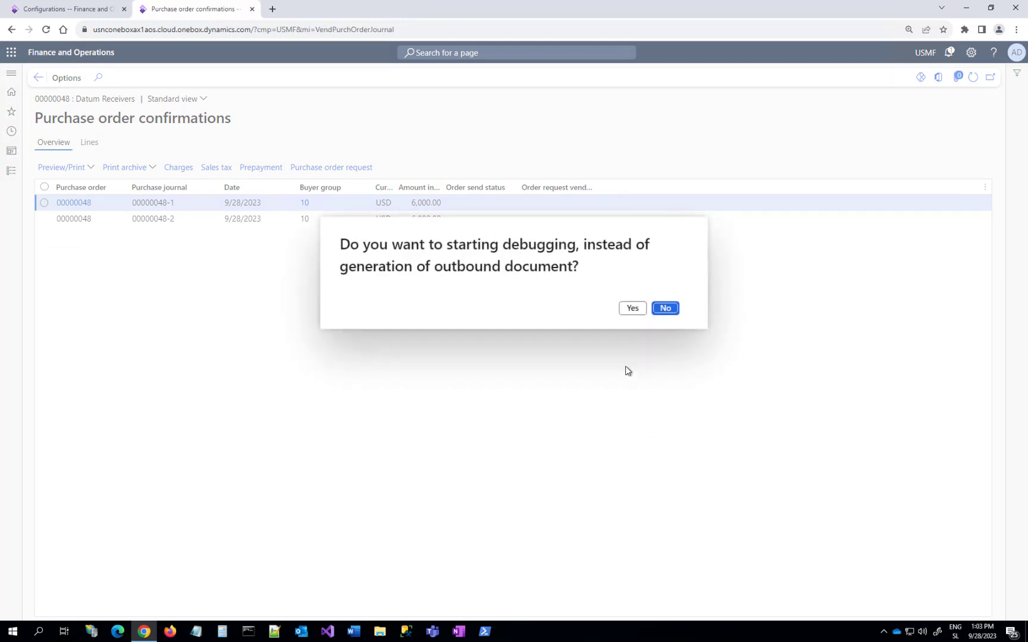
# - Start debugging and select DocumentDetails_PaymTermId_Value under Purchase order (Excel) > PurchaseOrder > Header
pyautogui.click(634, 309)
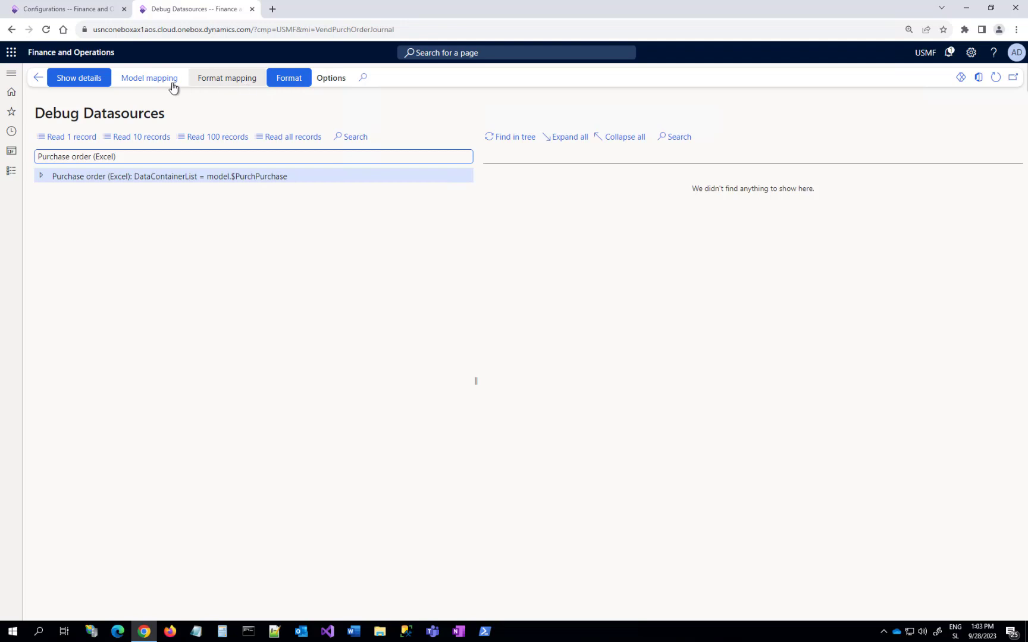
pyautogui.click(41, 176)
pyautogui.click(47, 191)
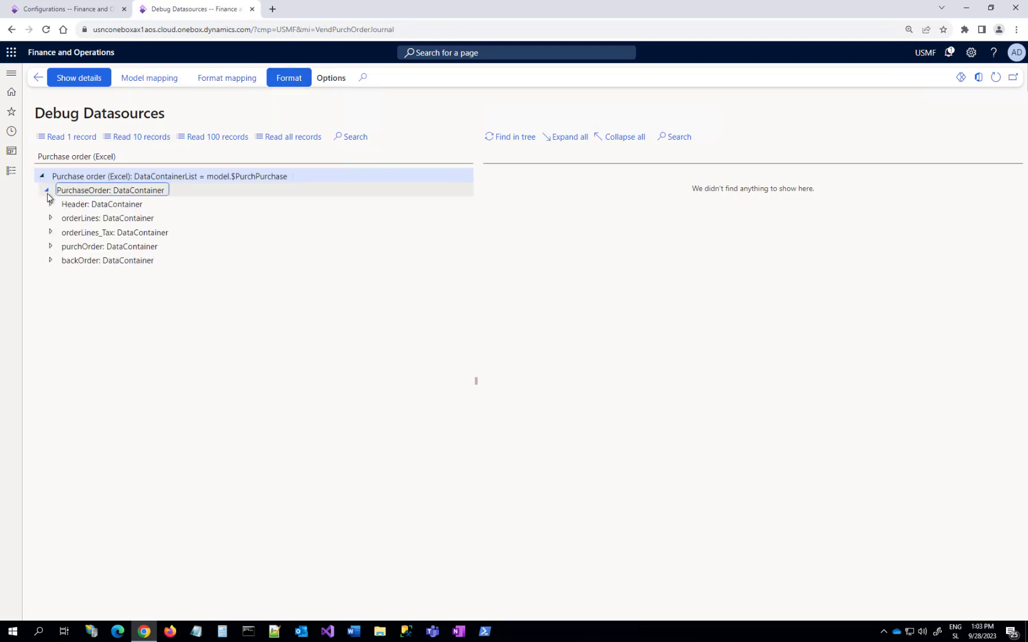
pyautogui.click(51, 219)
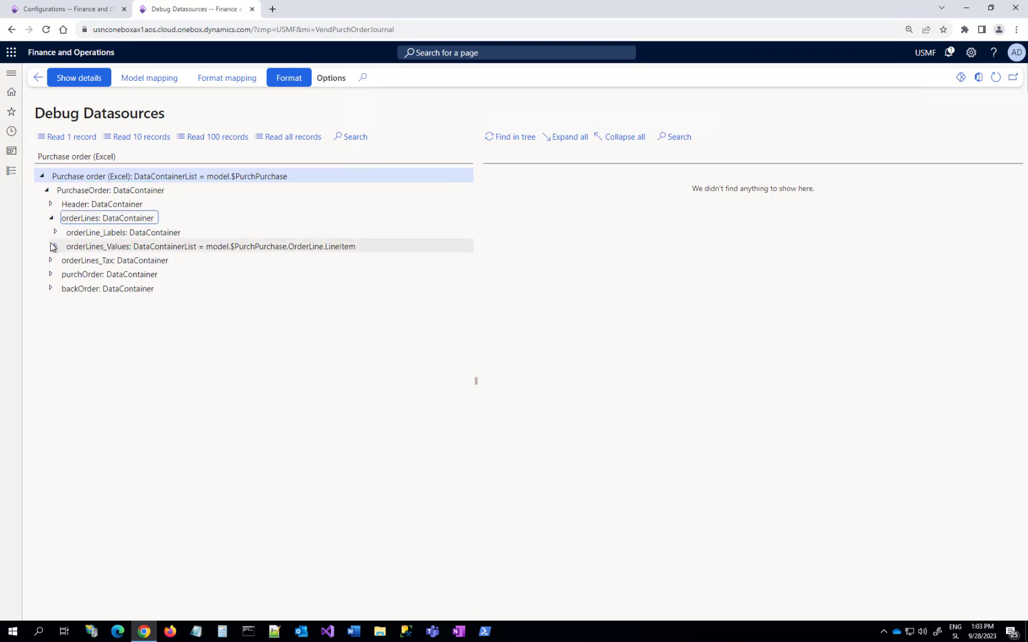
pyautogui.press('Left')
pyautogui.press('Up')
pyautogui.press('Right')
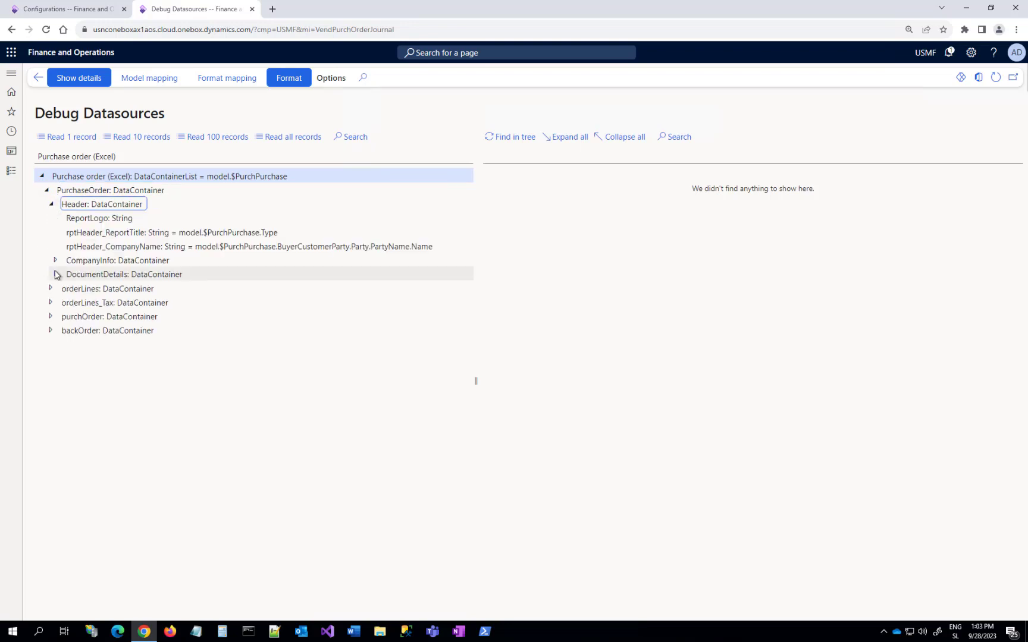
pyautogui.click(55, 275)
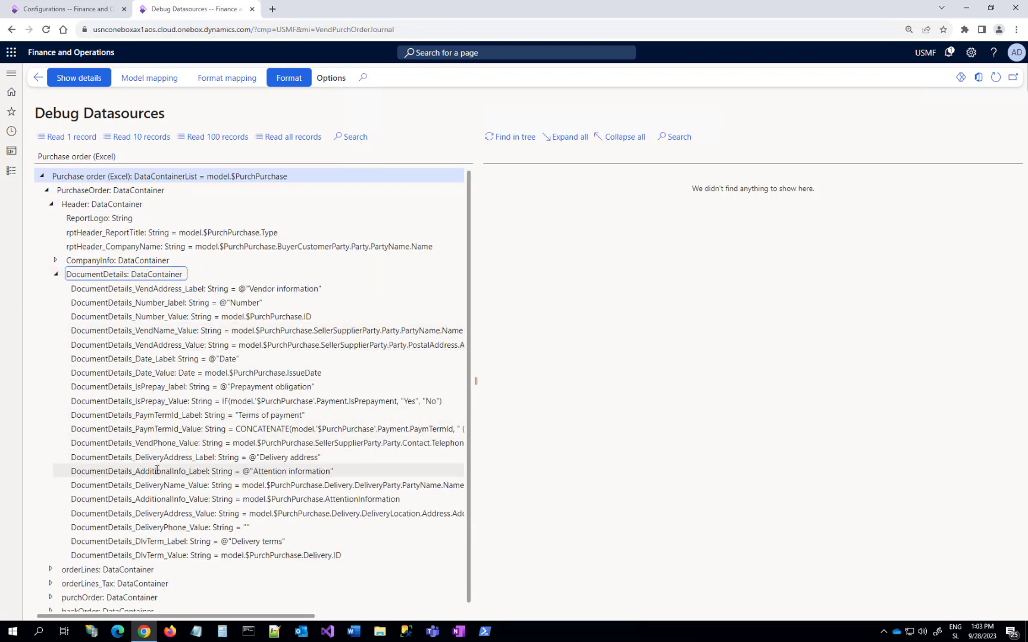
pyautogui.click(166, 429)
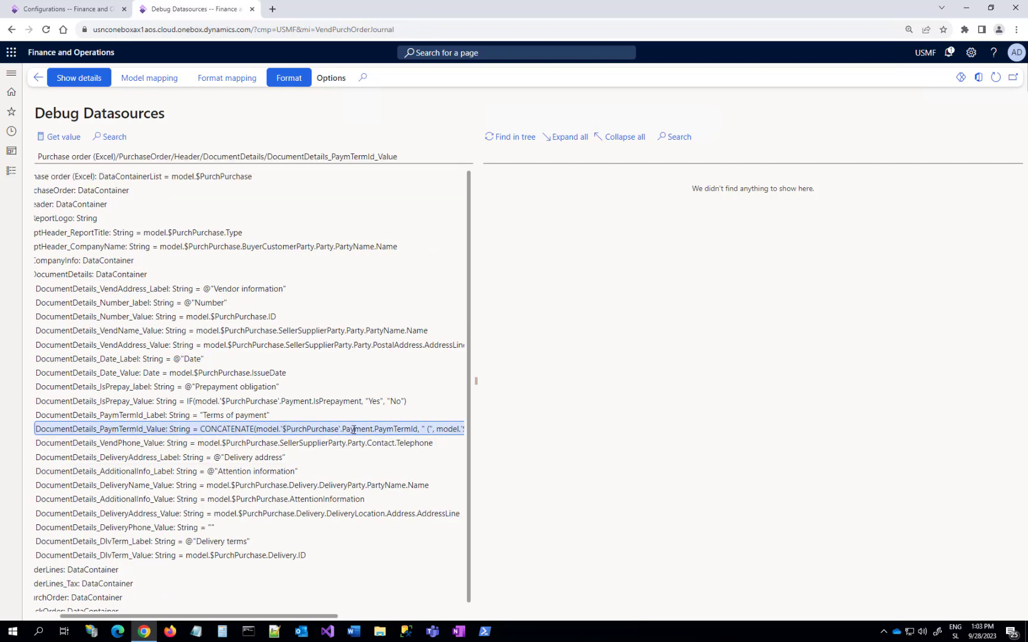
pyautogui.moveTo(357, 429); pyautogui.dragTo(469, 436)
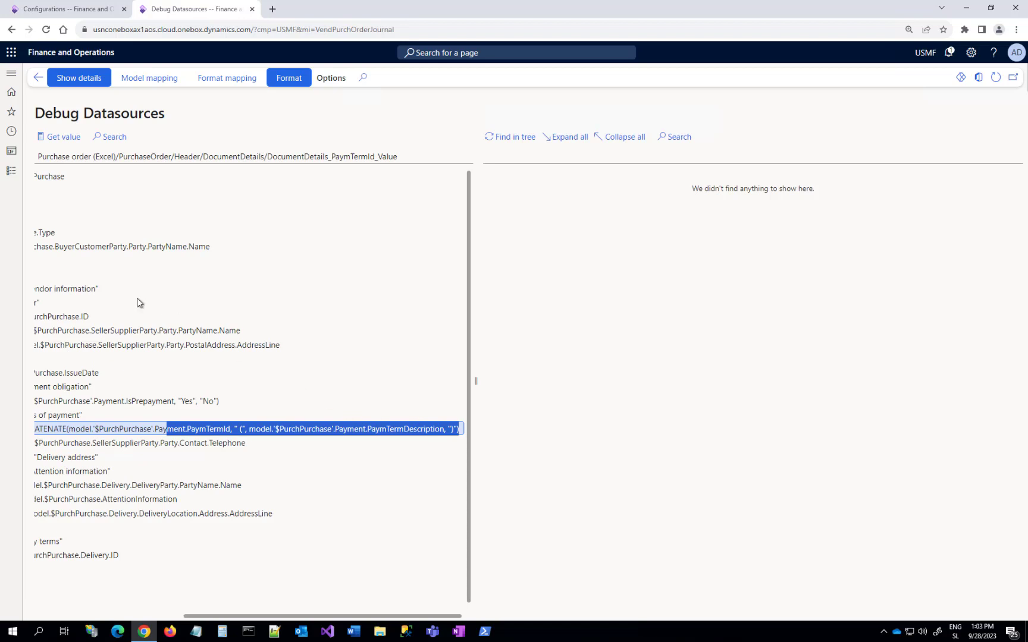
# - Get the field's value and expand the result to show 'Net30 (Net 15 days)'
pyautogui.click(63, 137)
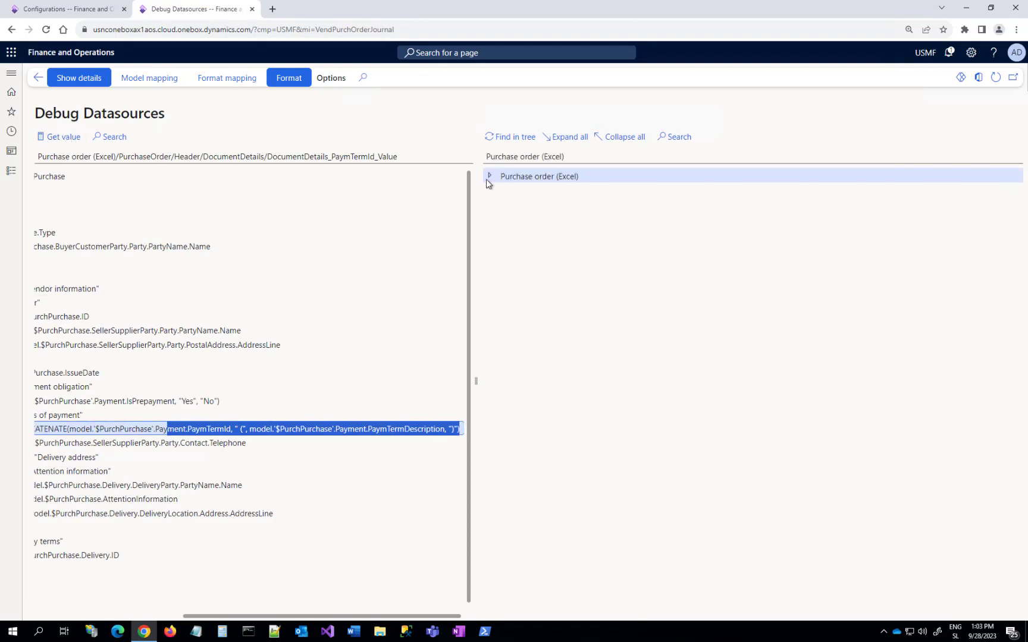
pyautogui.click(489, 176)
pyautogui.click(495, 190)
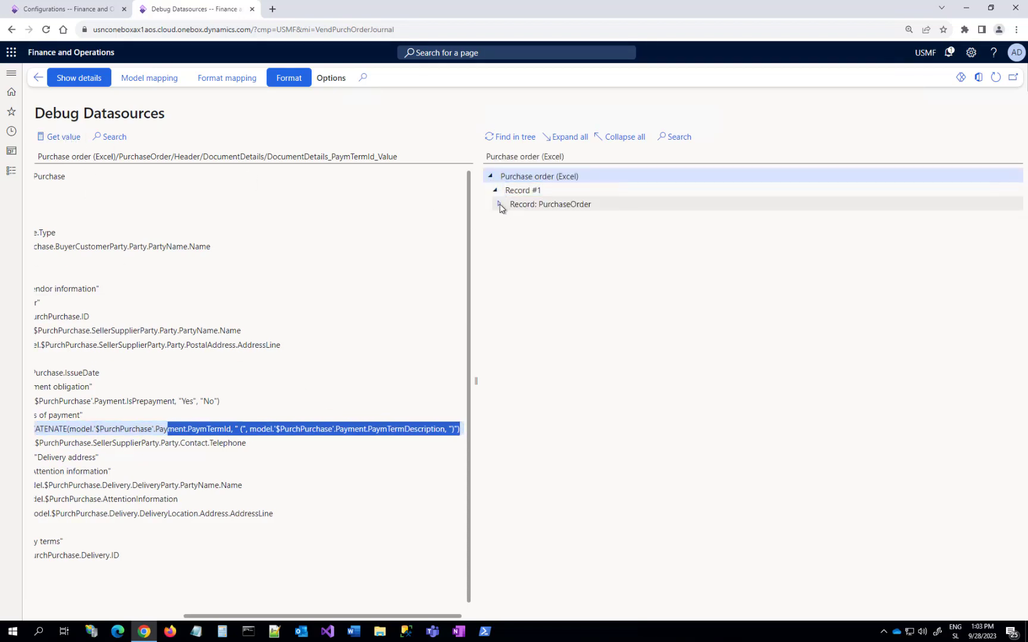
pyautogui.click(500, 204)
pyautogui.click(505, 218)
pyautogui.click(509, 232)
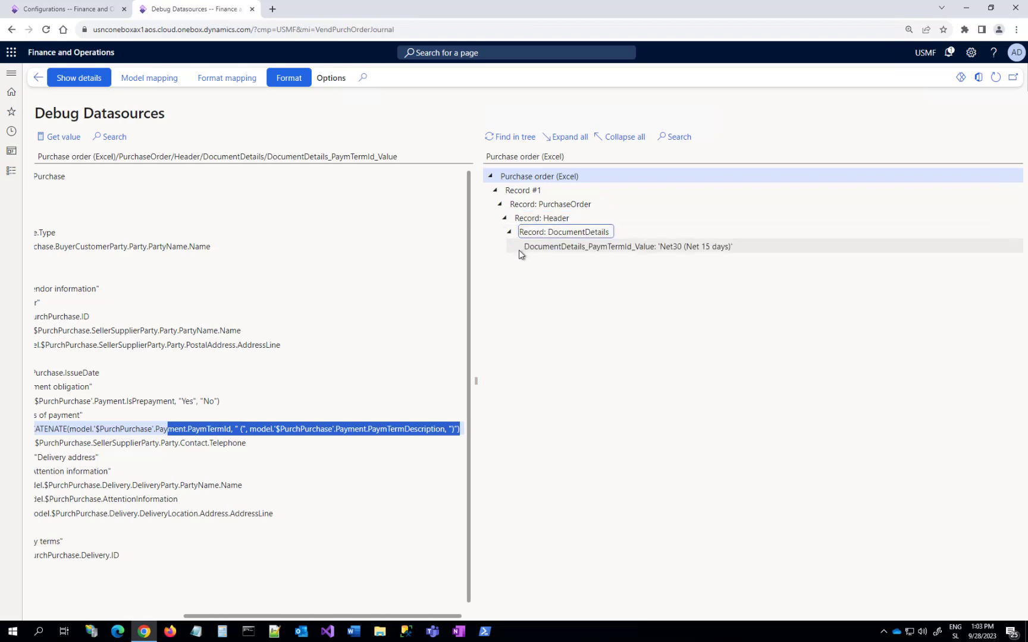
pyautogui.moveTo(662, 247); pyautogui.dragTo(724, 258)
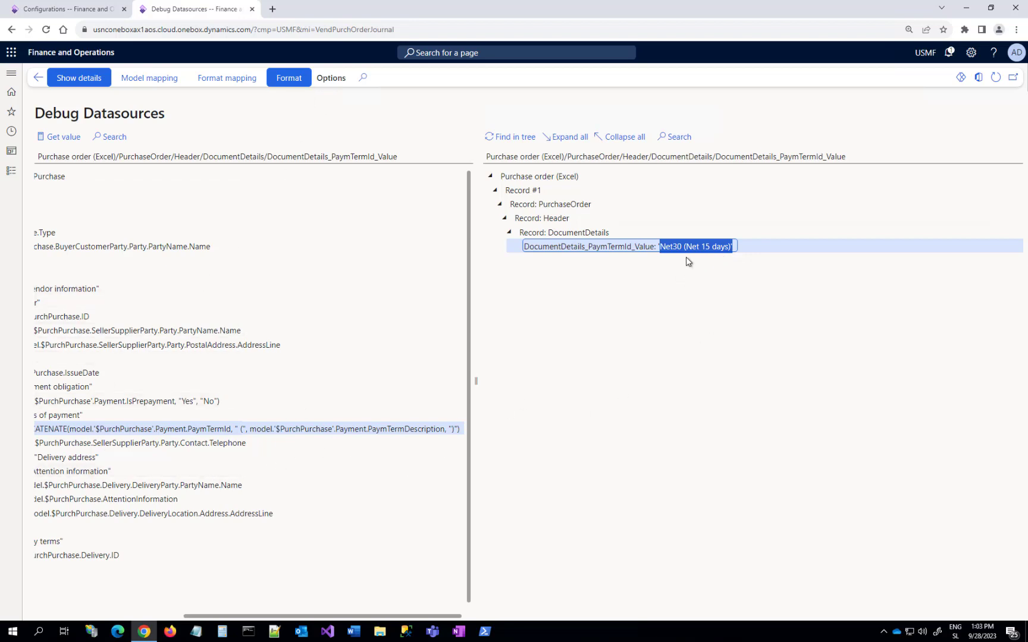
# - In the format mapping data sources, evaluate $PurchPurchase Payment Terms of payment as 'Net30'
pyautogui.click(219, 84)
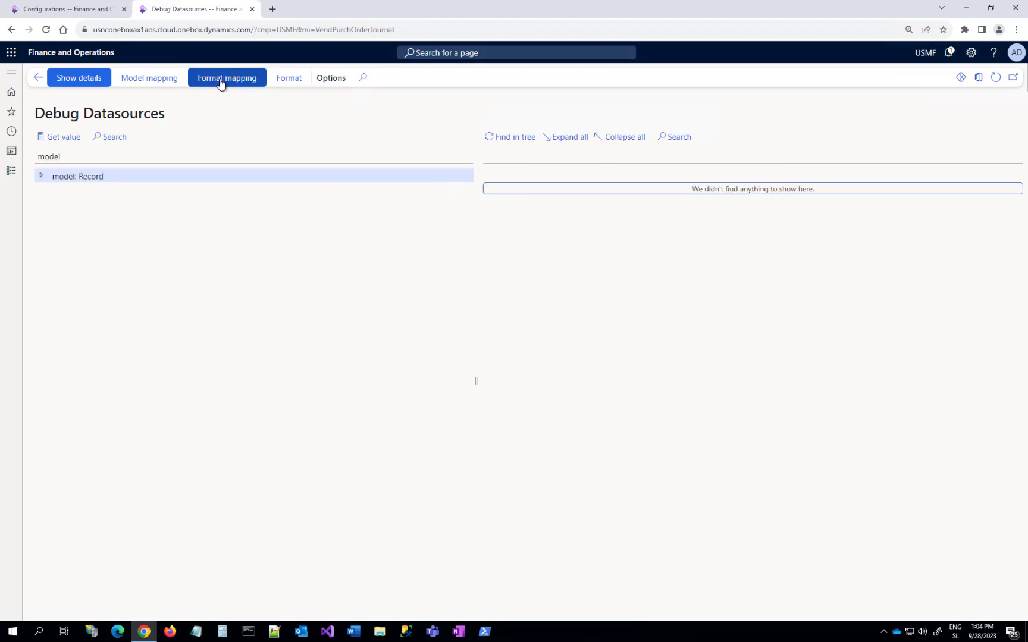
pyautogui.click(40, 177)
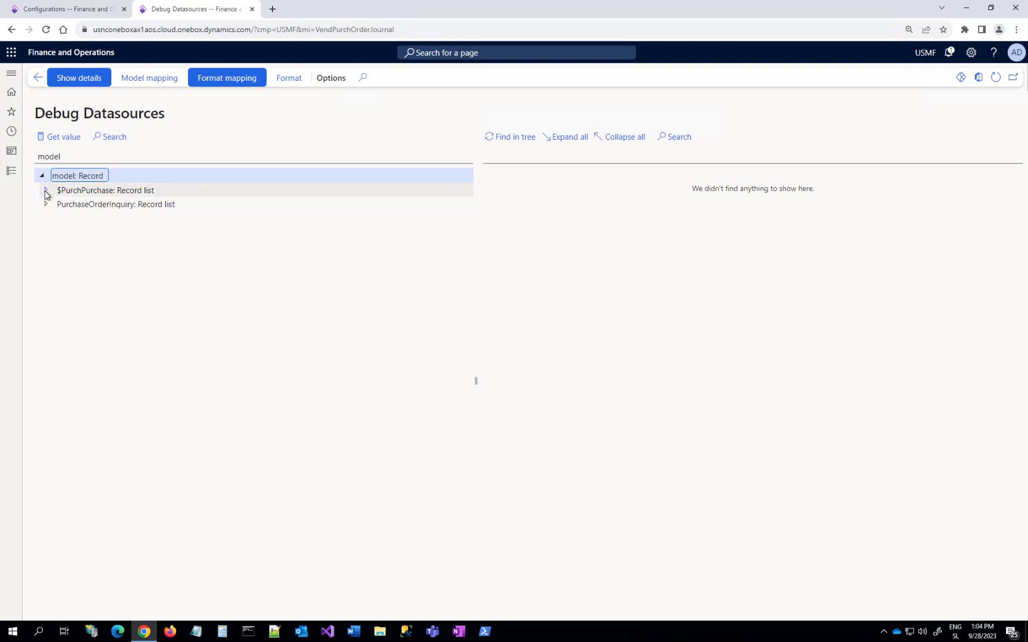
pyautogui.click(46, 190)
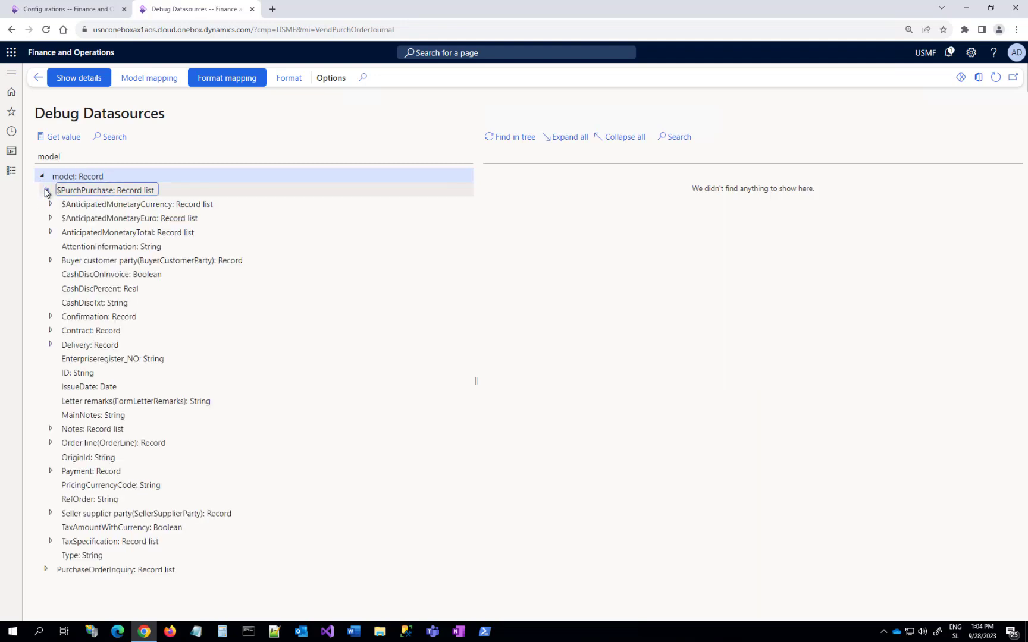
pyautogui.click(51, 472)
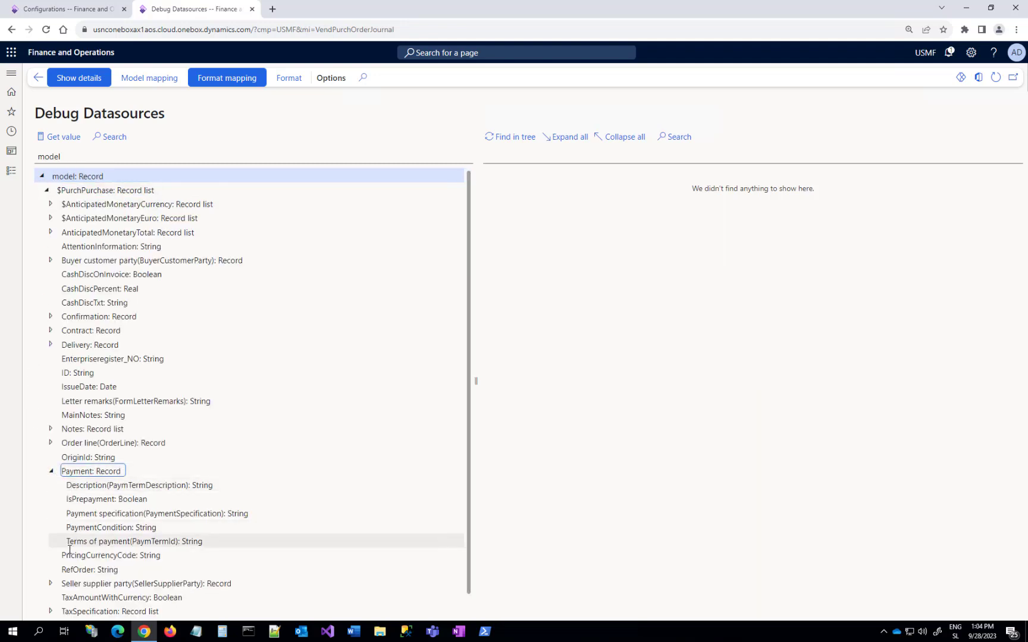
pyautogui.click(119, 540)
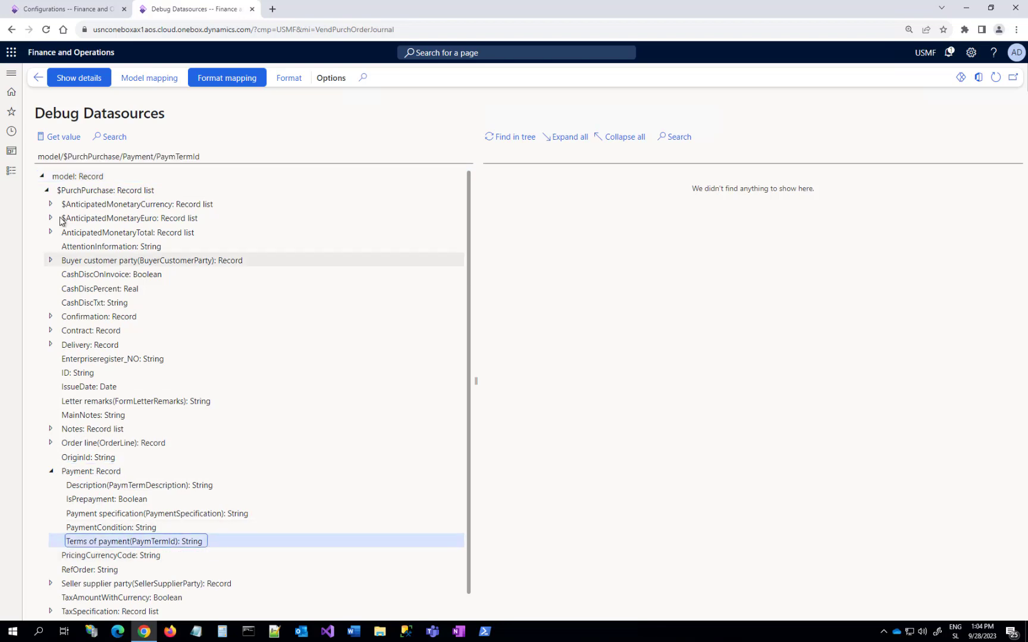
pyautogui.click(60, 137)
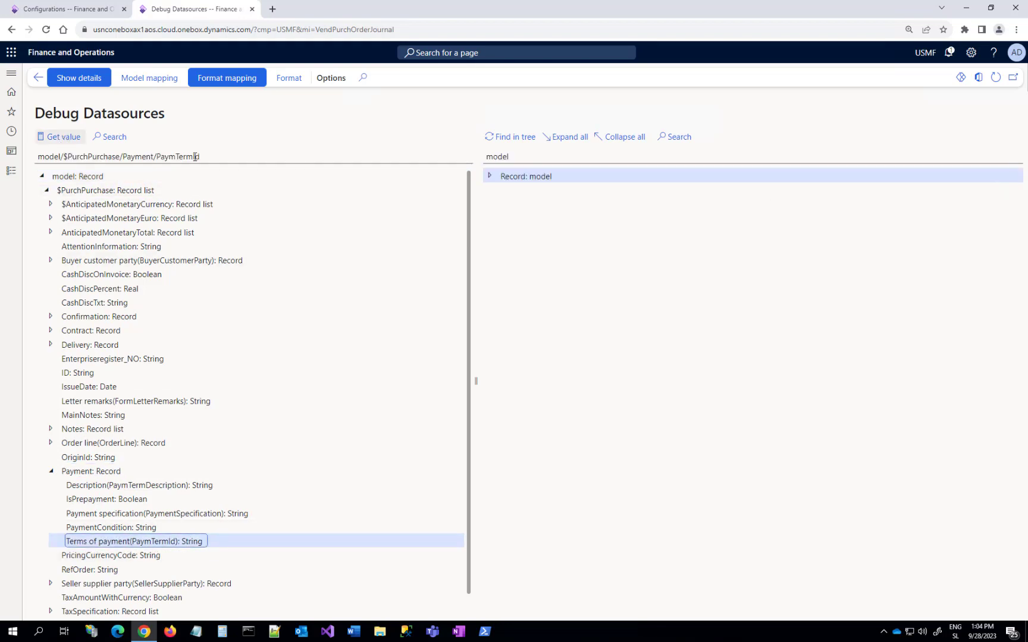
pyautogui.click(489, 176)
pyautogui.click(495, 190)
pyautogui.click(499, 204)
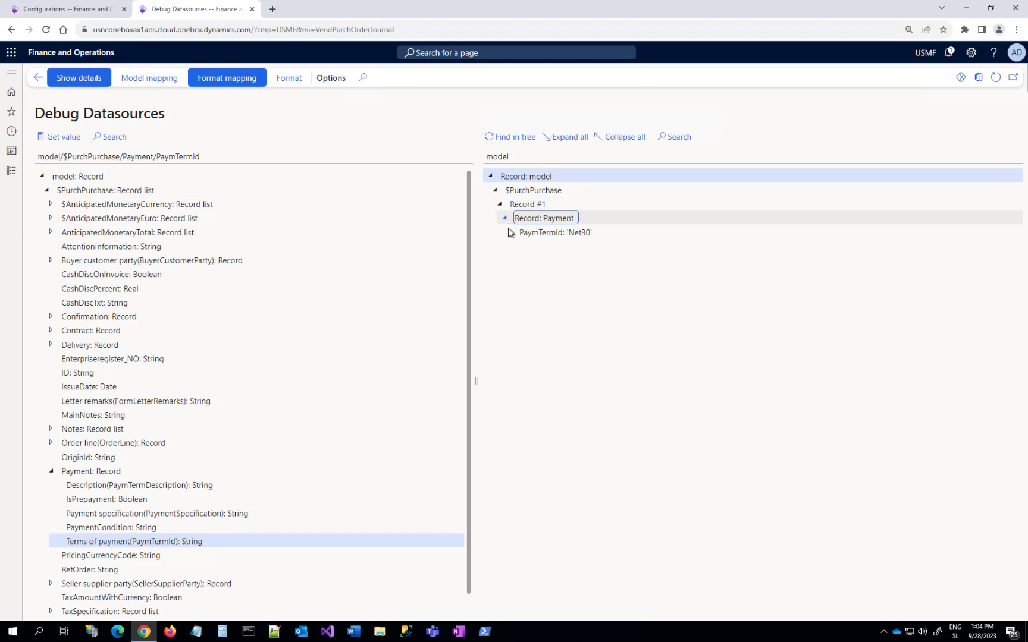
pyautogui.click(504, 218)
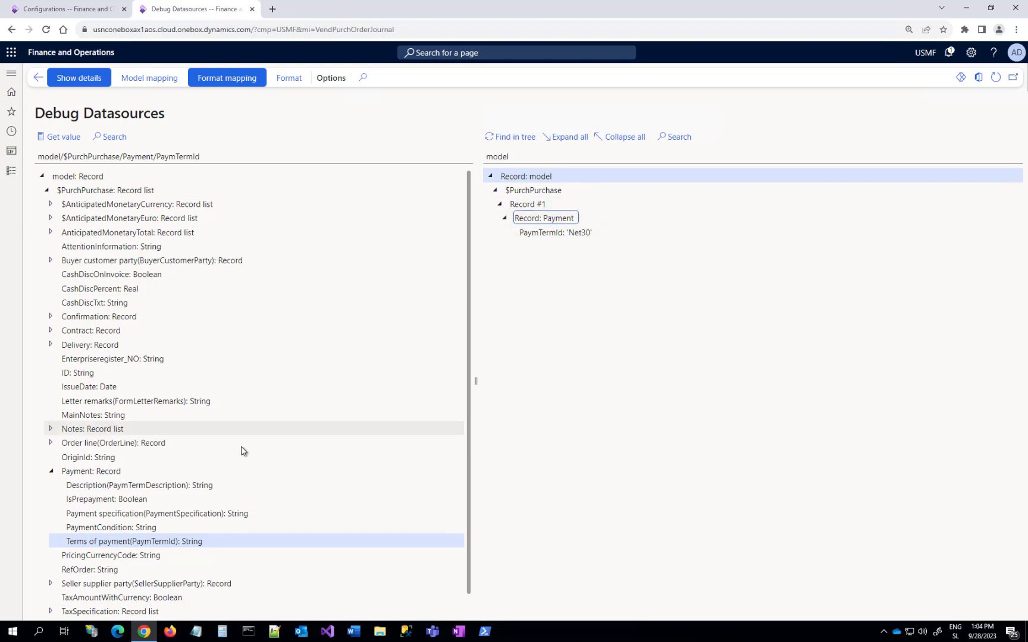
# - Evaluate the payment term Description field, which returns 'Net 15 days'
pyautogui.click(116, 486)
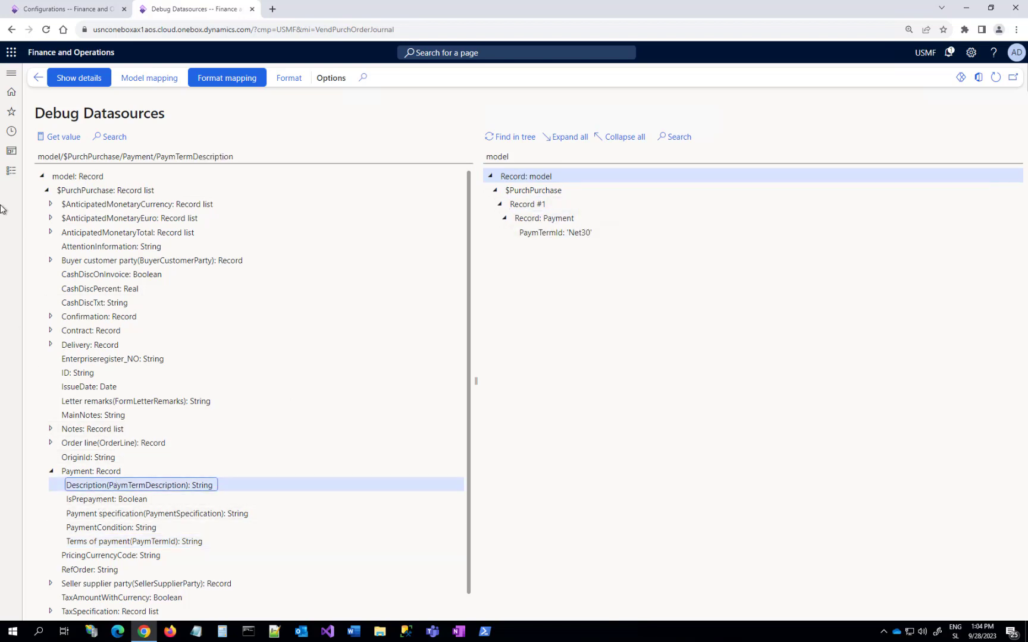
pyautogui.click(66, 135)
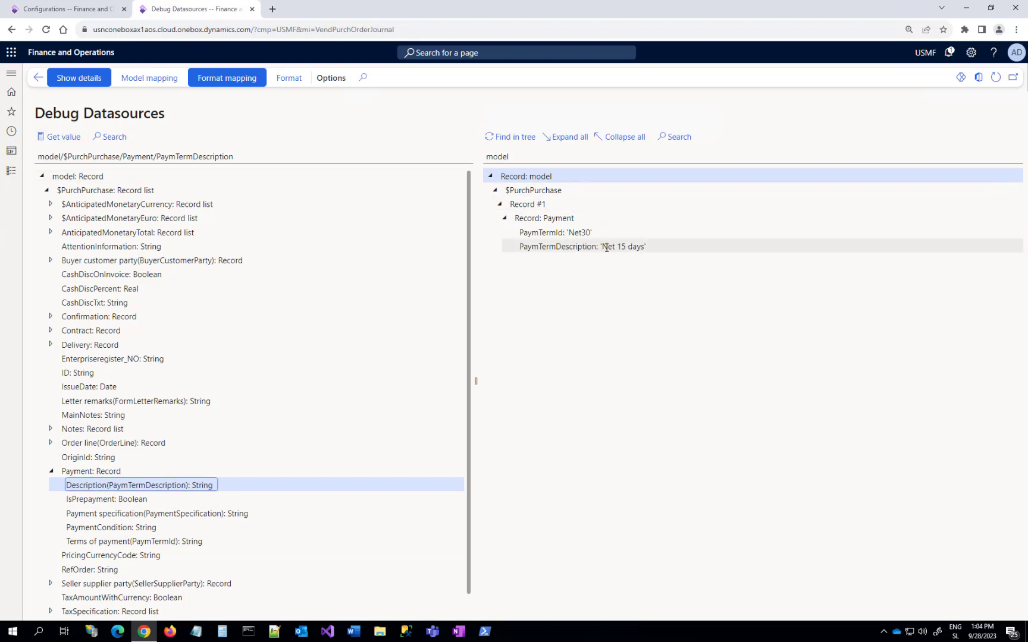
pyautogui.moveTo(600, 247); pyautogui.dragTo(654, 252)
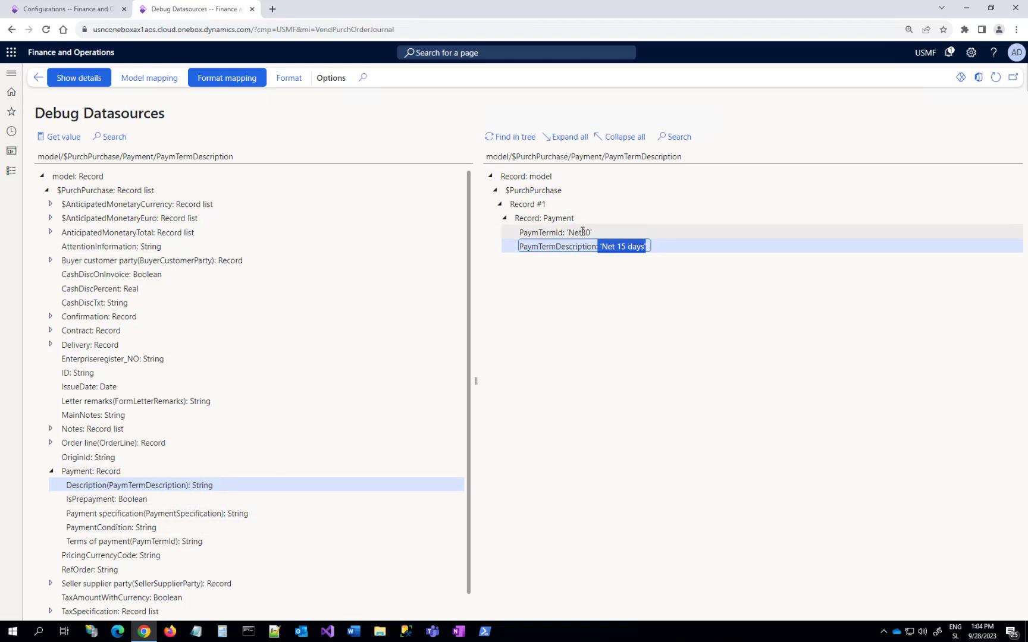
# - In model mapping data sources, expand Variables > $PurchPurchaseOrderHeader > >Relations > Purchase orders(PurchTable)
pyautogui.click(143, 85)
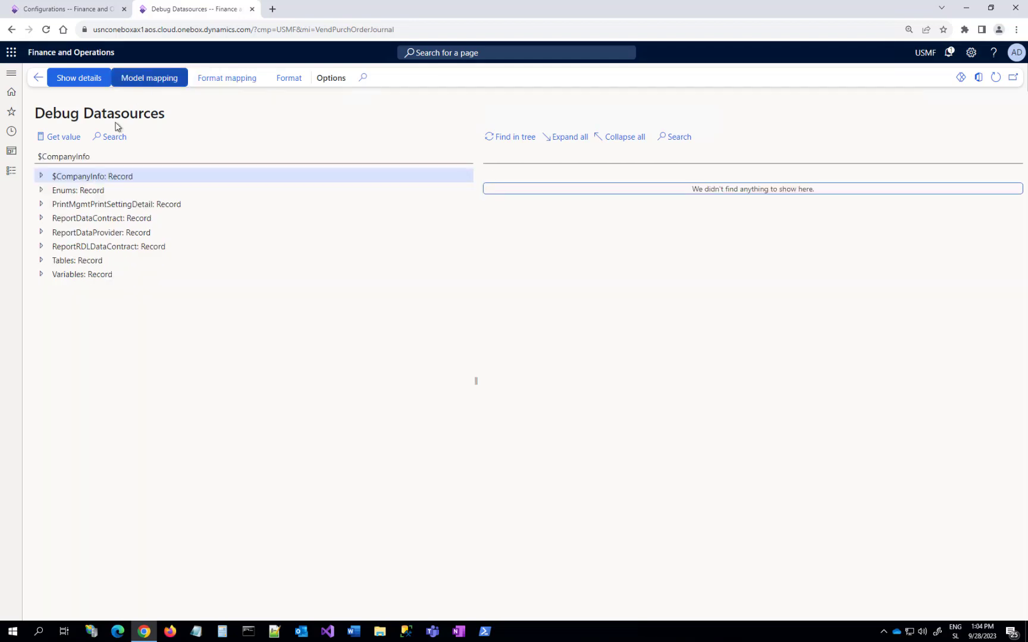
pyautogui.click(41, 275)
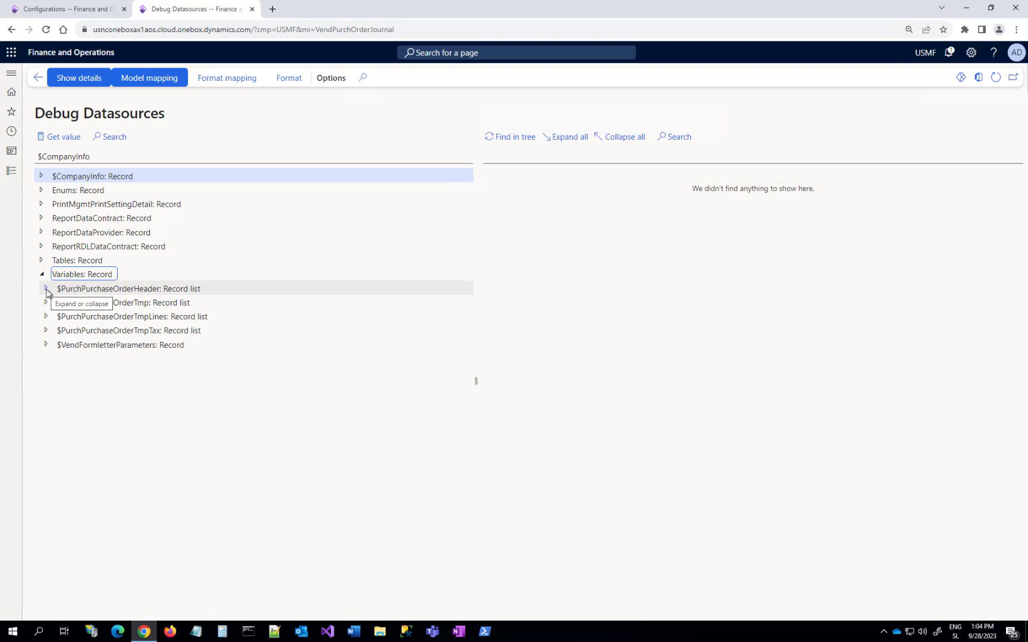
pyautogui.click(47, 289)
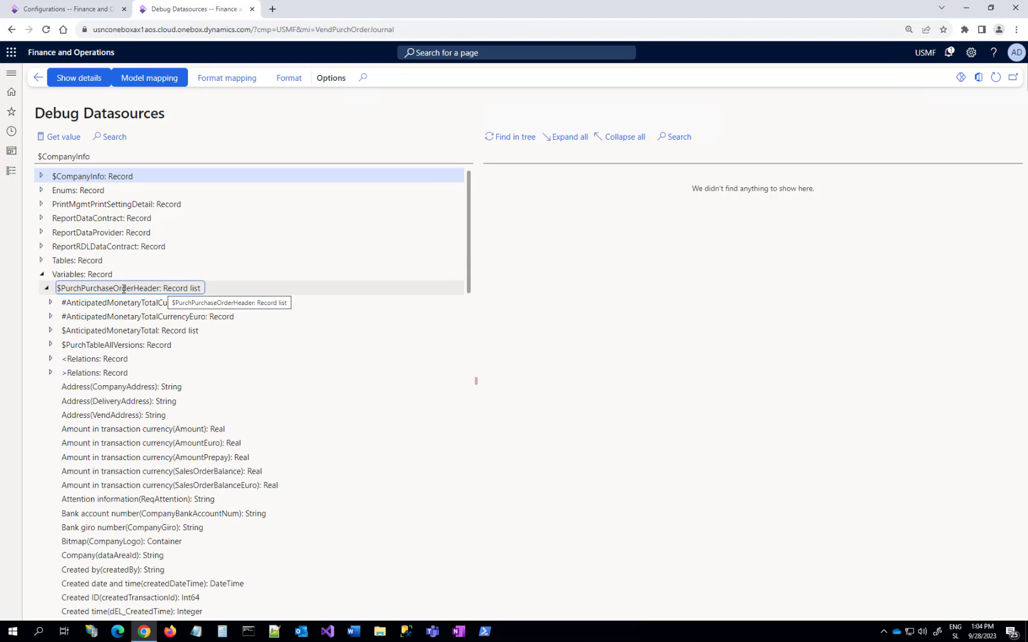
pyautogui.click(51, 373)
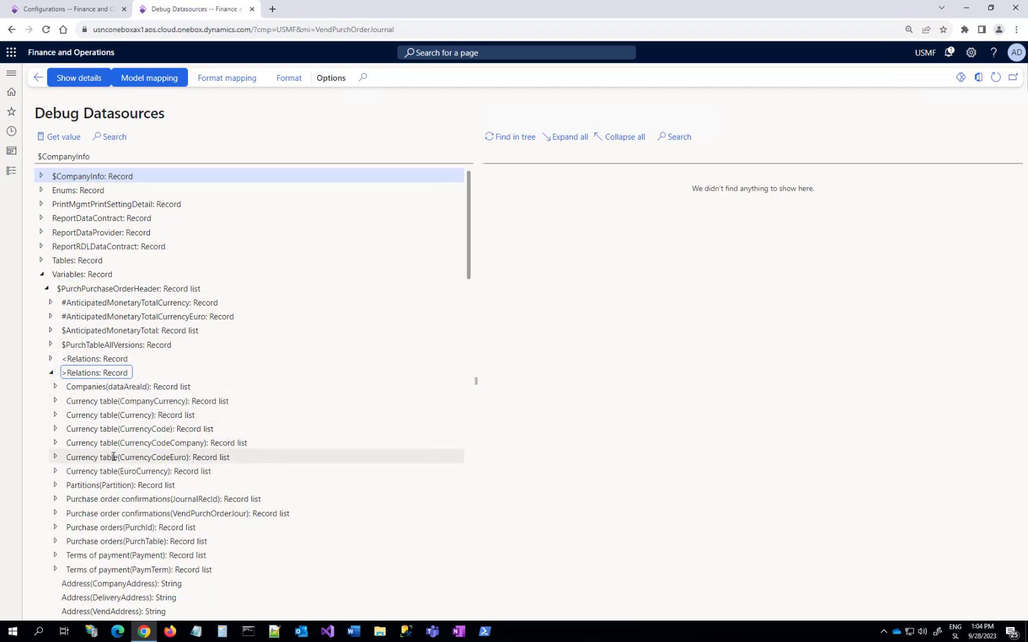
pyautogui.click(128, 542)
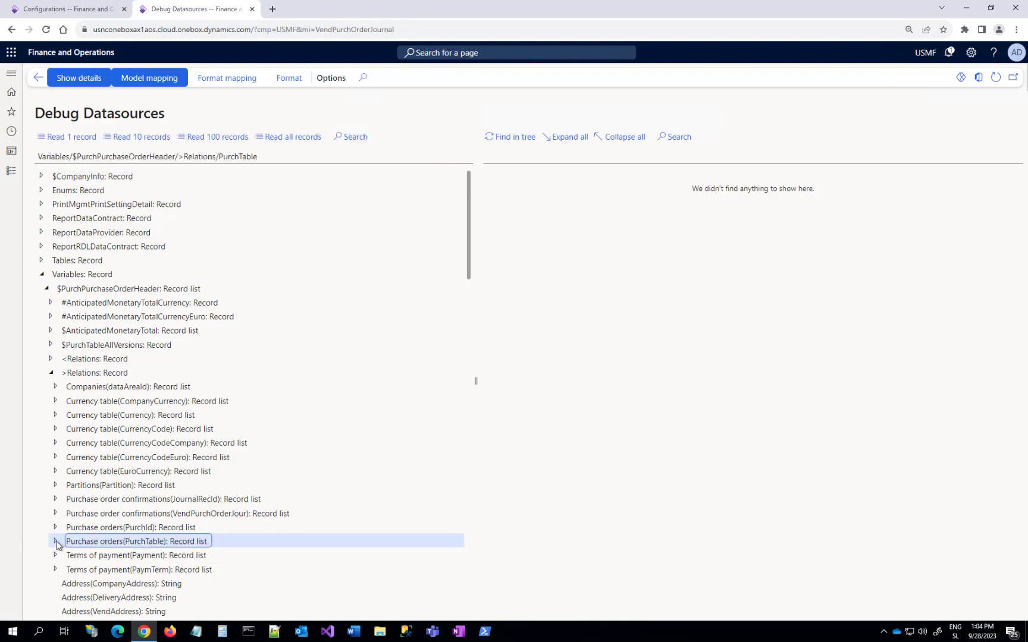
# - Get the PurchTable Terms of payment (Payment) value, which shows 'Net15'
pyautogui.scroll(-10, 96, 543)
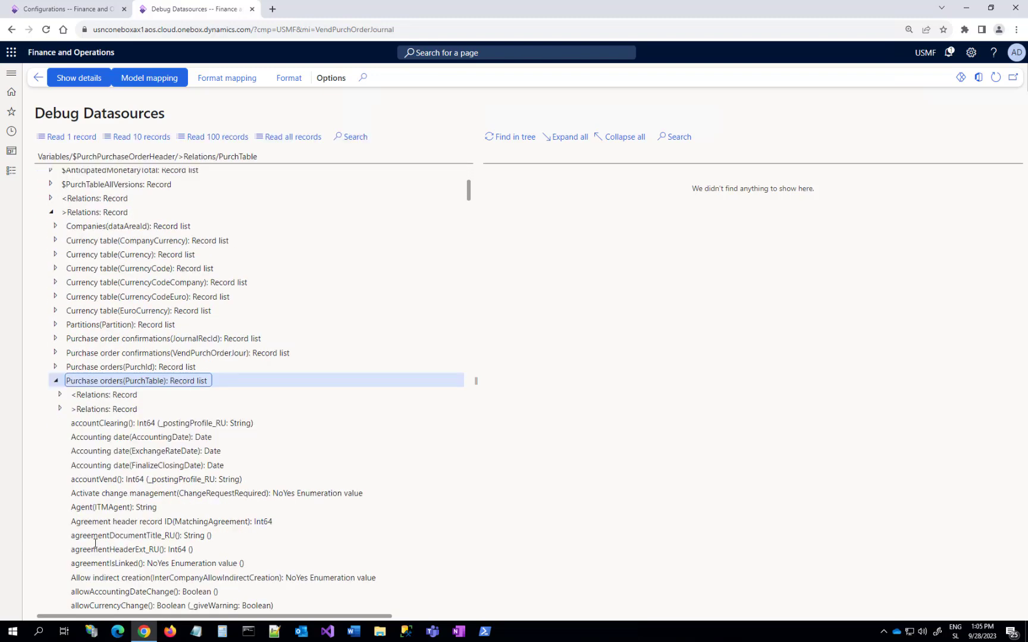
pyautogui.scroll(-12, 95, 543)
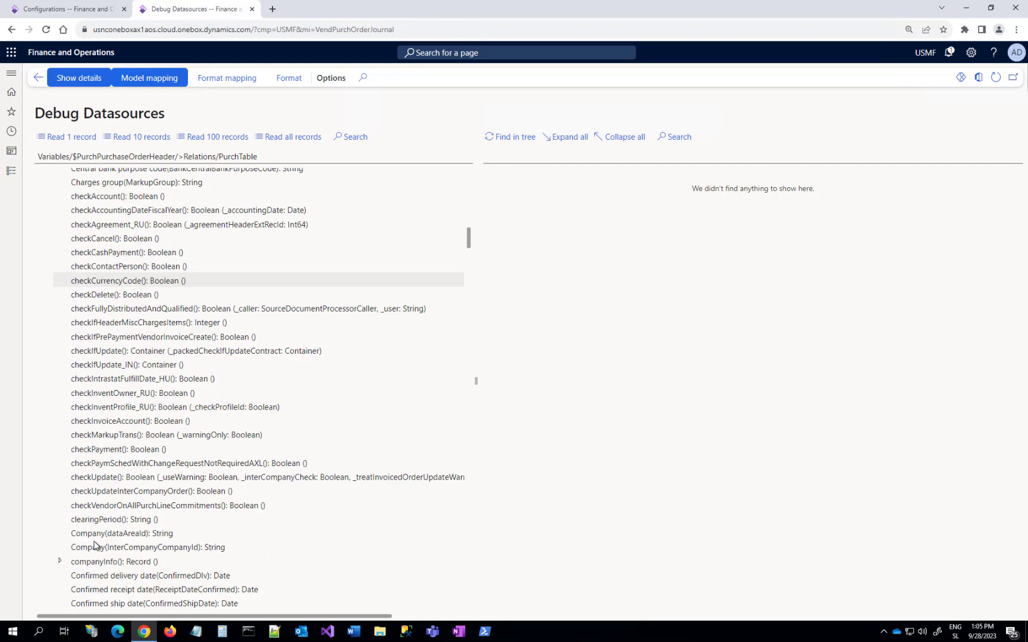
pyautogui.scroll(-15, 94, 535)
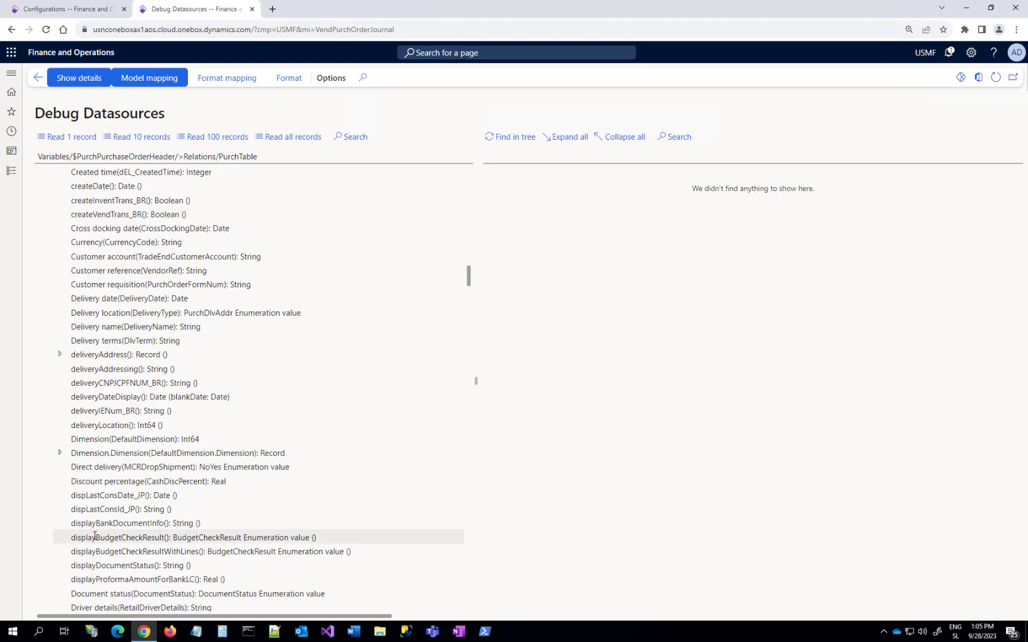
pyautogui.scroll(-15, 93, 527)
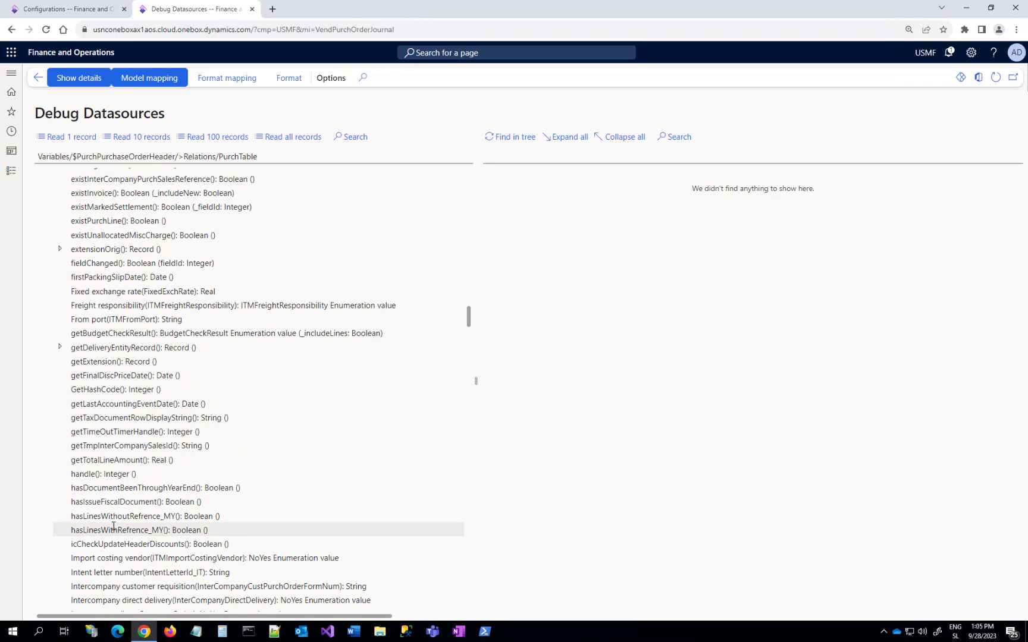
pyautogui.scroll(-15, 114, 517)
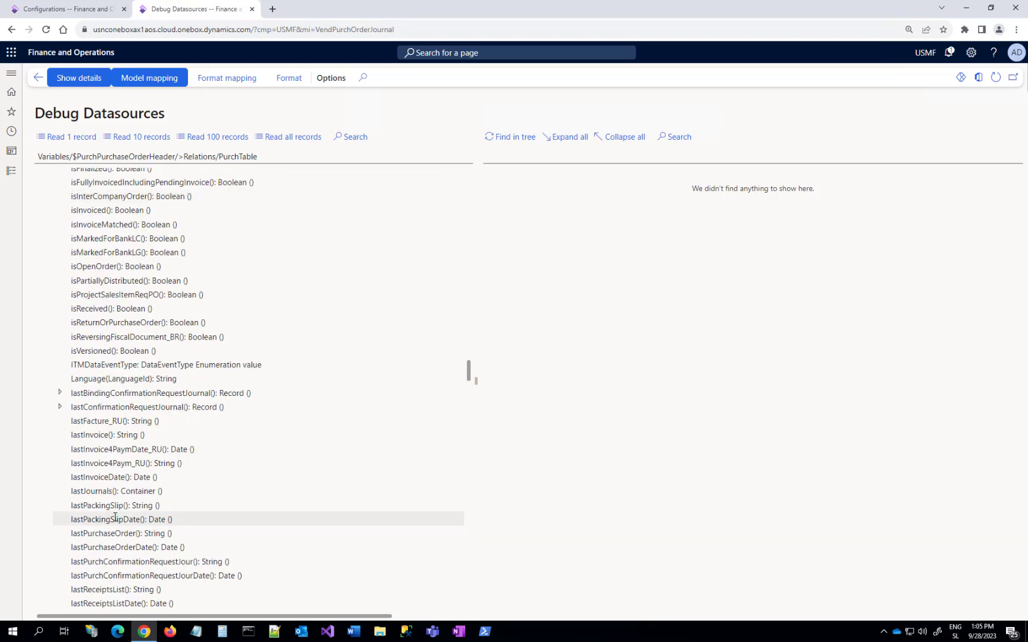
pyautogui.scroll(-10, 114, 512)
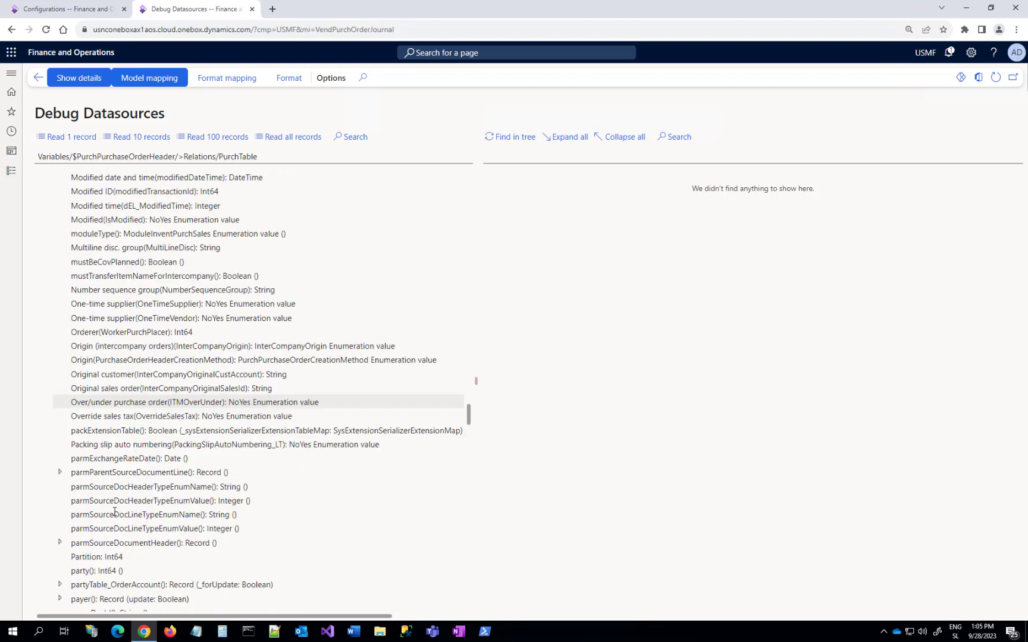
pyautogui.scroll(-10, 114, 512)
pyautogui.click(105, 520)
pyautogui.click(67, 138)
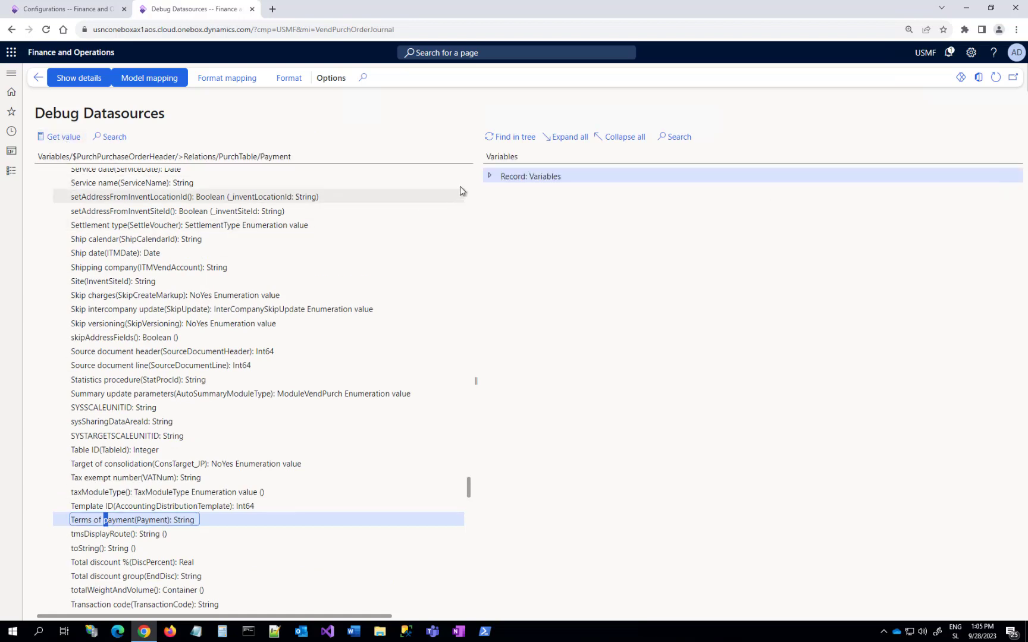
pyautogui.click(491, 175)
pyautogui.click(493, 191)
pyautogui.click(500, 204)
pyautogui.click(504, 218)
pyautogui.click(510, 232)
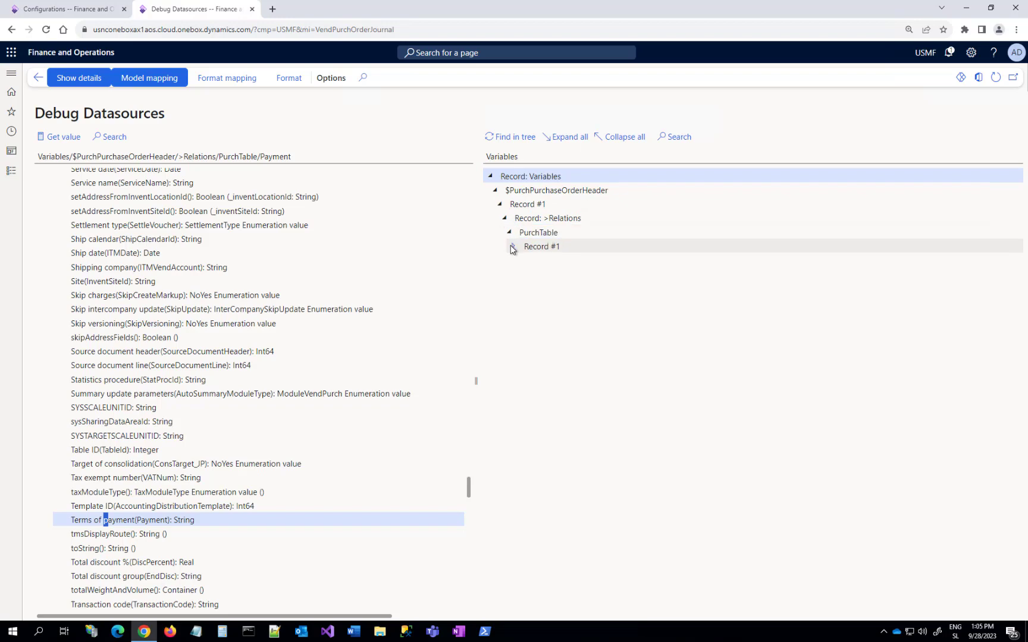
pyautogui.click(514, 246)
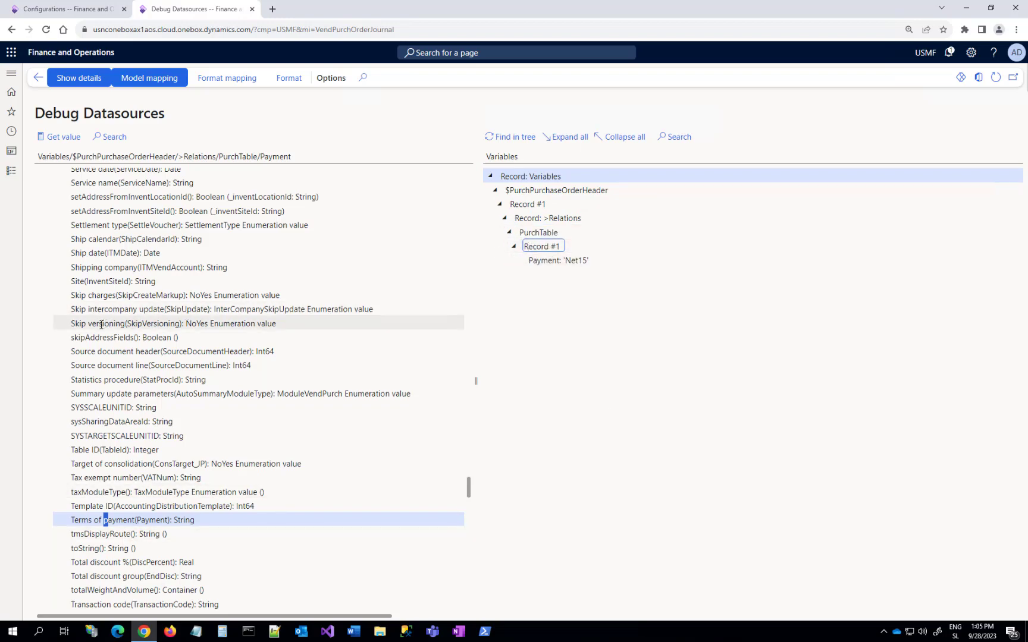
# - Collapse the header's >Relations and select the $PurchTableAllVersions data source
pyautogui.scroll(15, 101, 325)
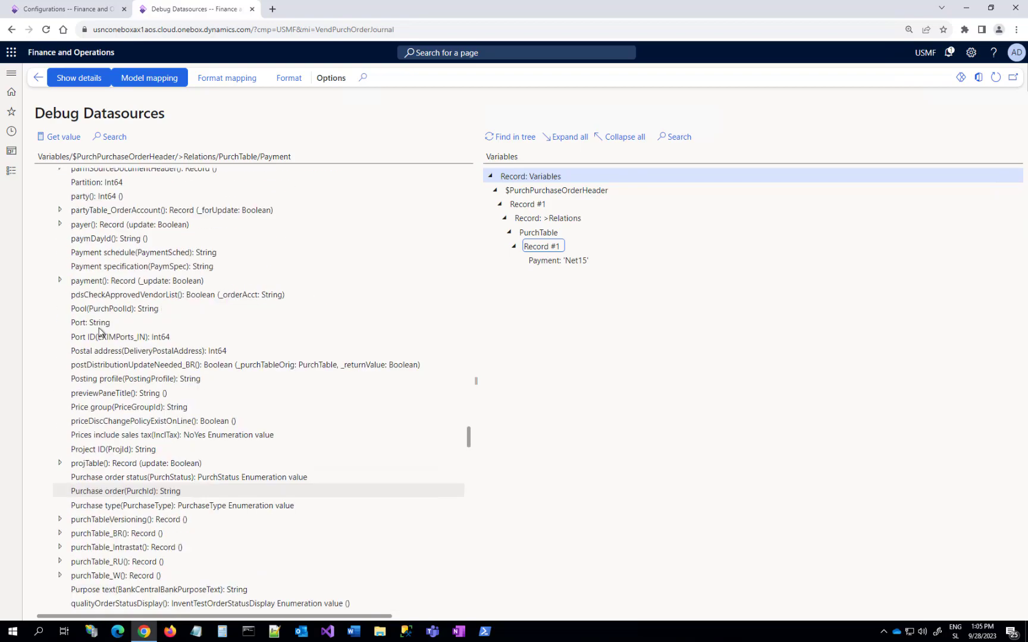
pyautogui.scroll(15, 98, 331)
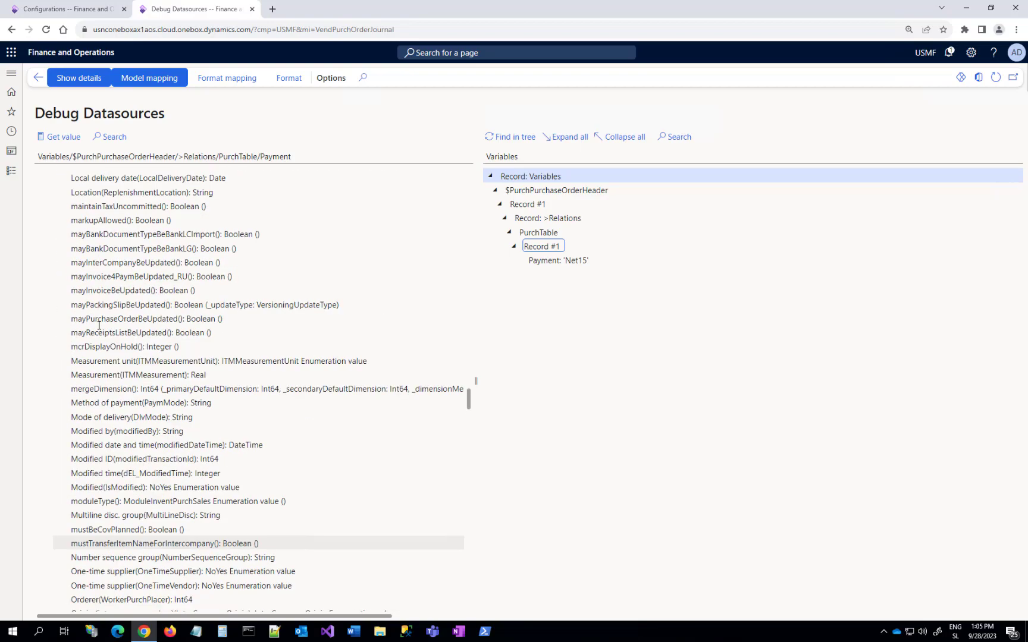
pyautogui.scroll(15, 99, 325)
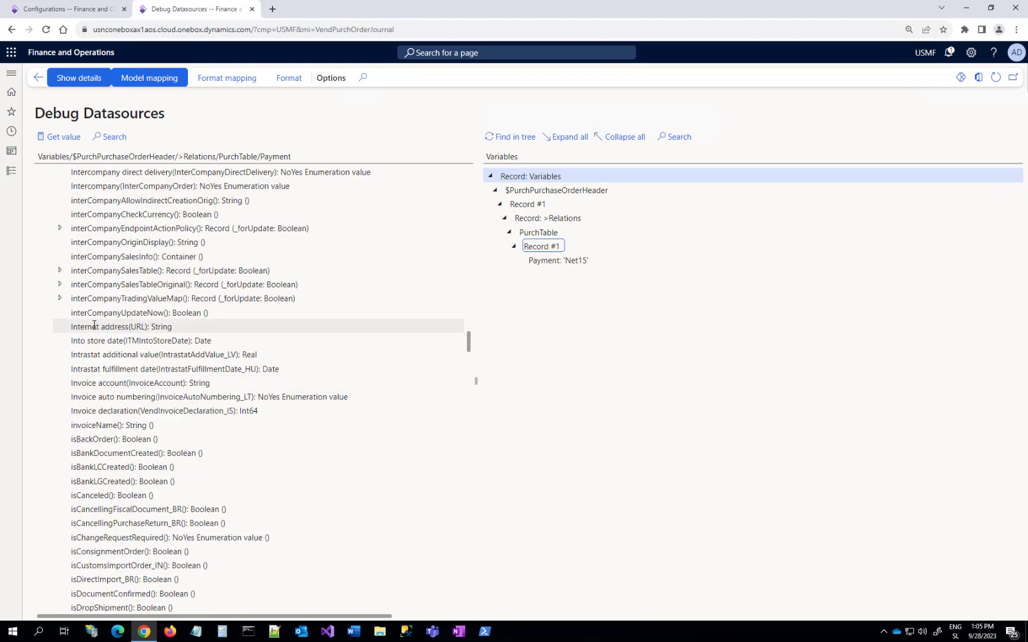
pyautogui.scroll(15, 94, 324)
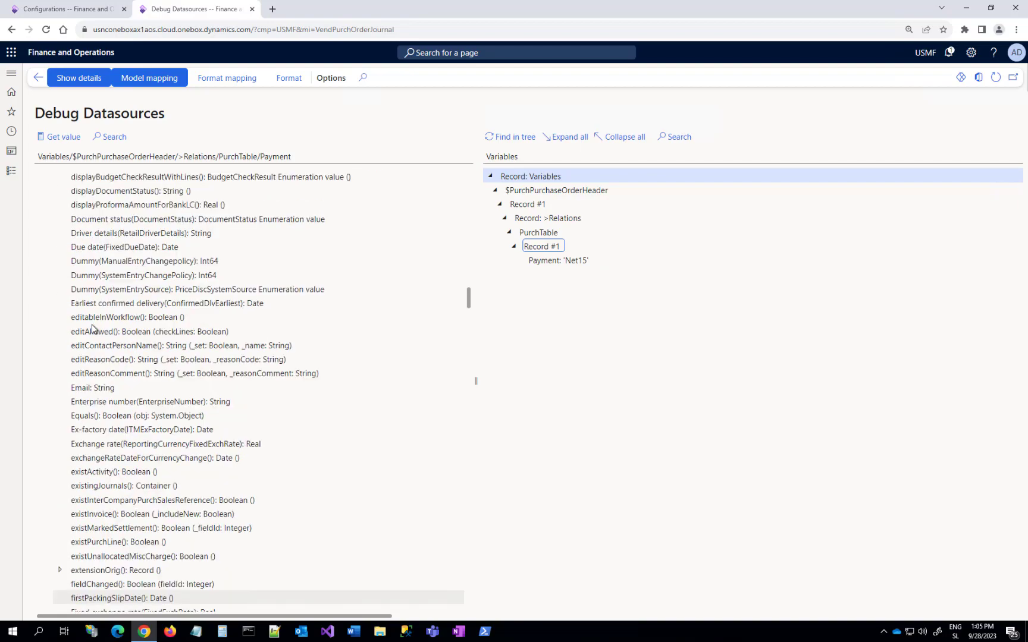
pyautogui.scroll(15, 92, 329)
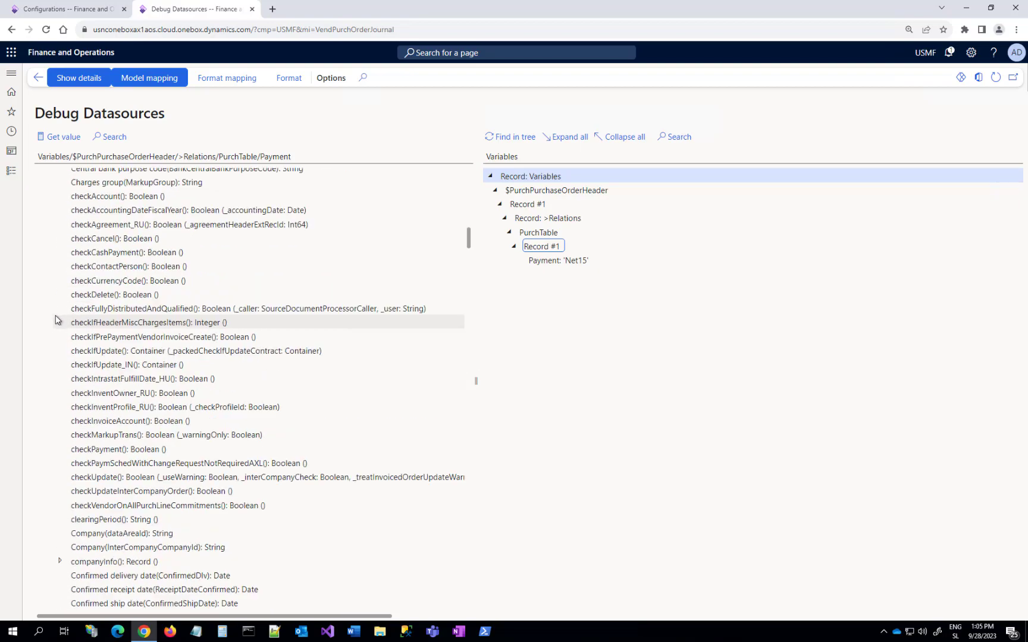
pyautogui.scroll(15, 55, 316)
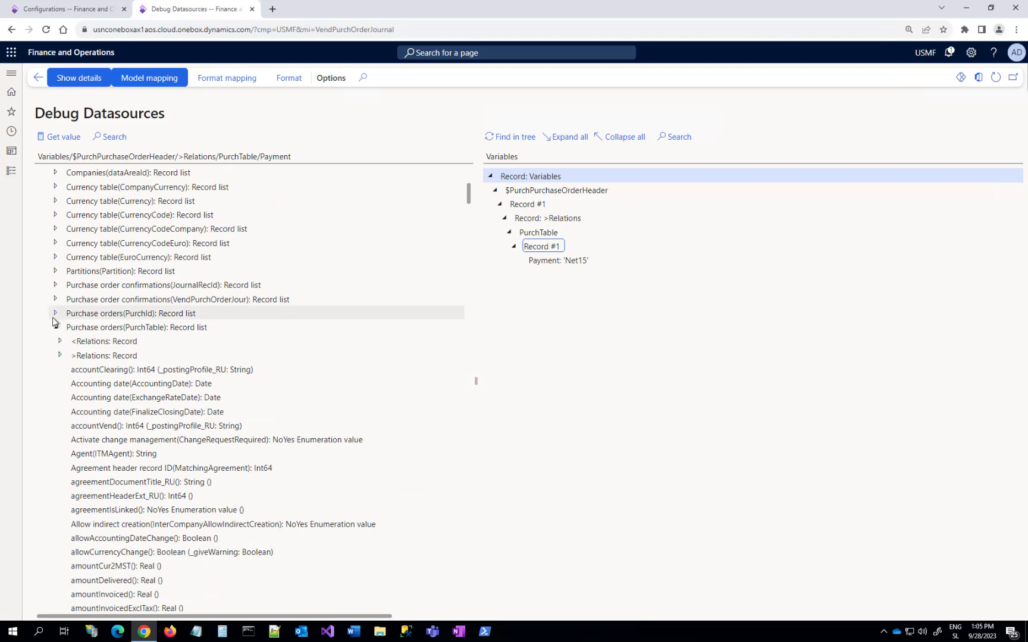
pyautogui.scroll(4, 84, 340)
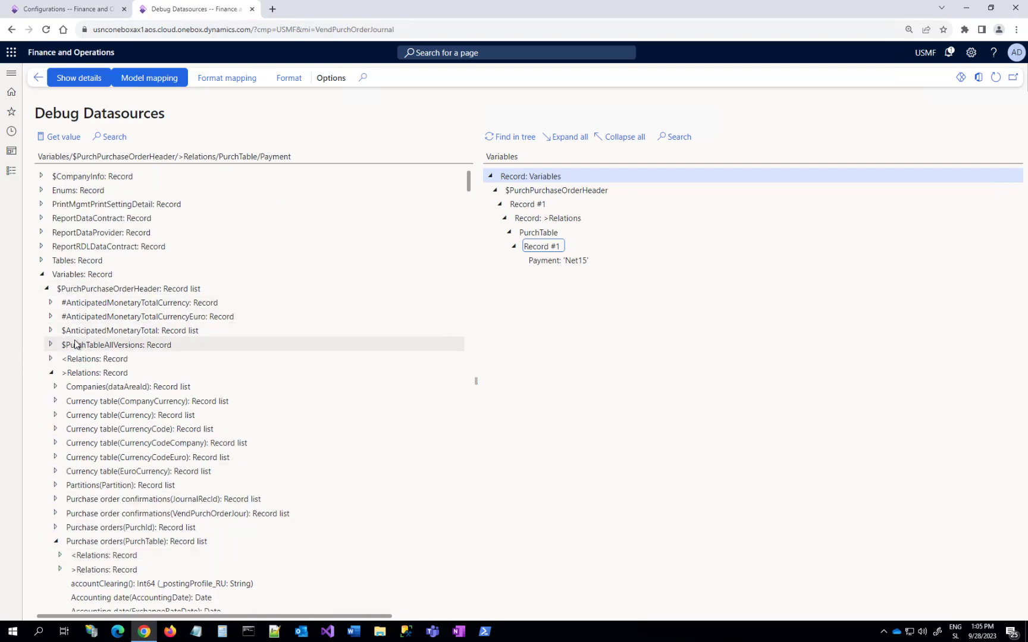
pyautogui.click(51, 373)
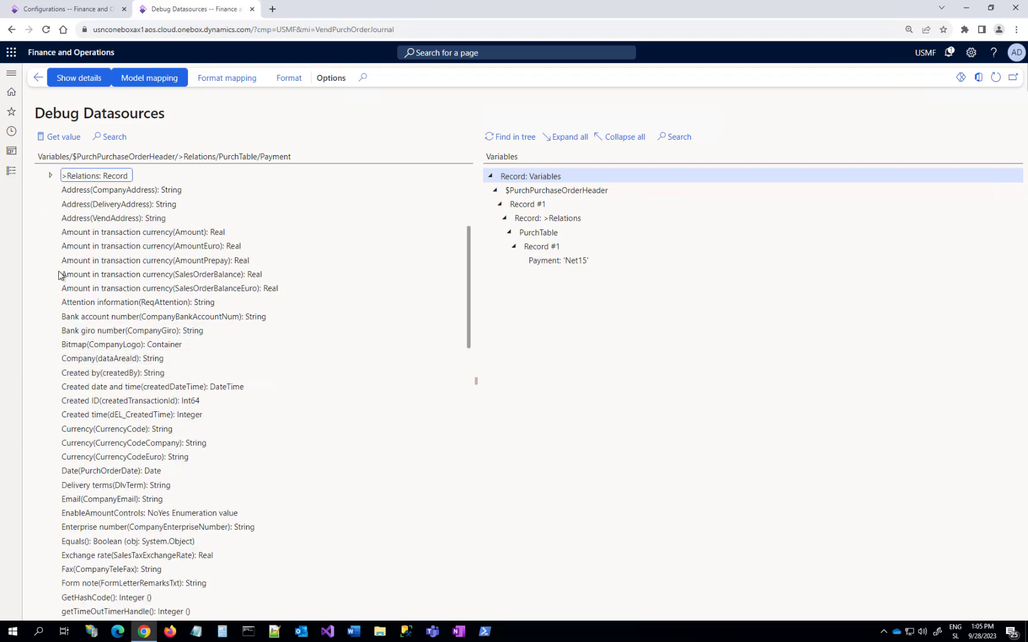
pyautogui.scroll(4, 65, 207)
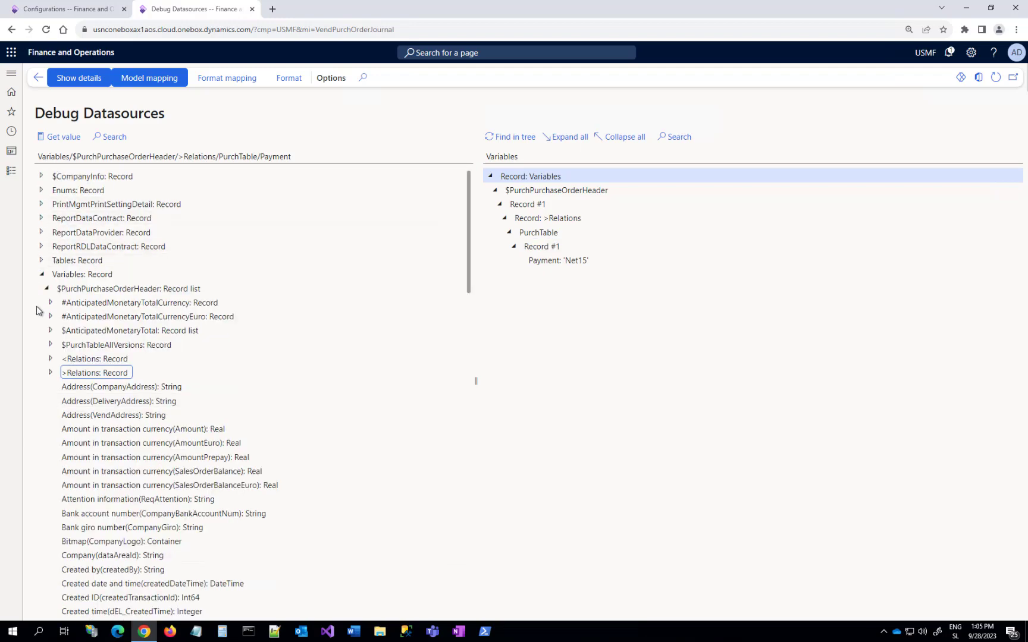
pyautogui.click(94, 346)
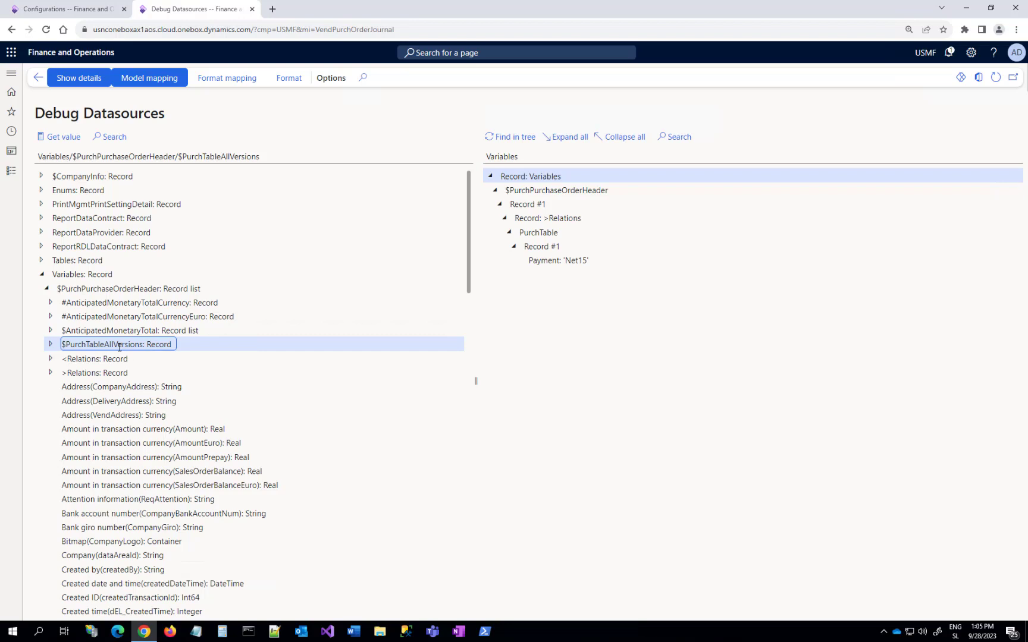
# - Expand $PurchTableAllVersions > >Relations > Terms of payment and select its Description field
pyautogui.click(51, 346)
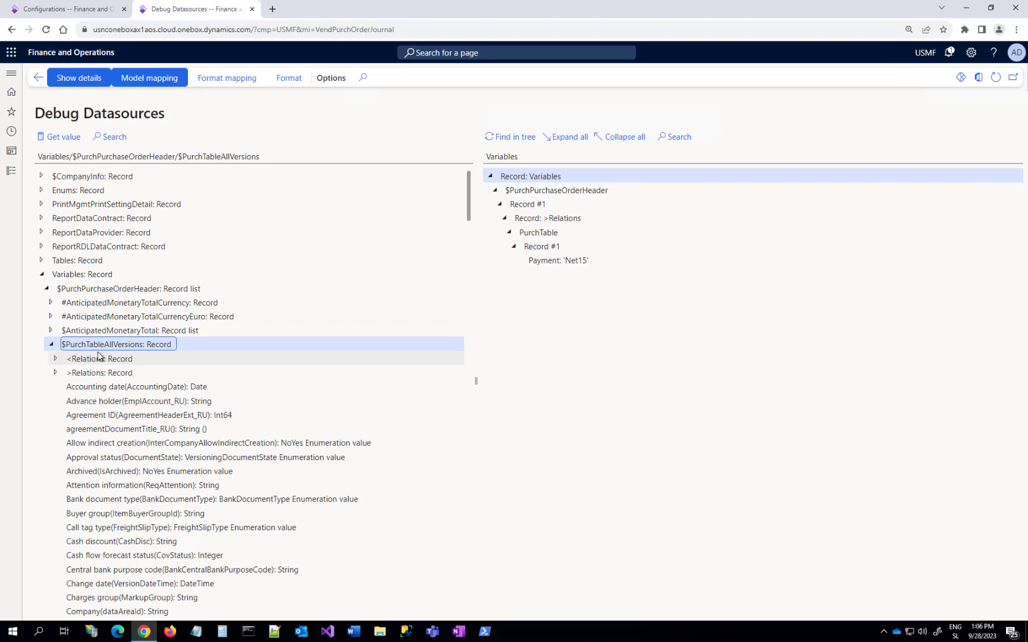
pyautogui.click(56, 373)
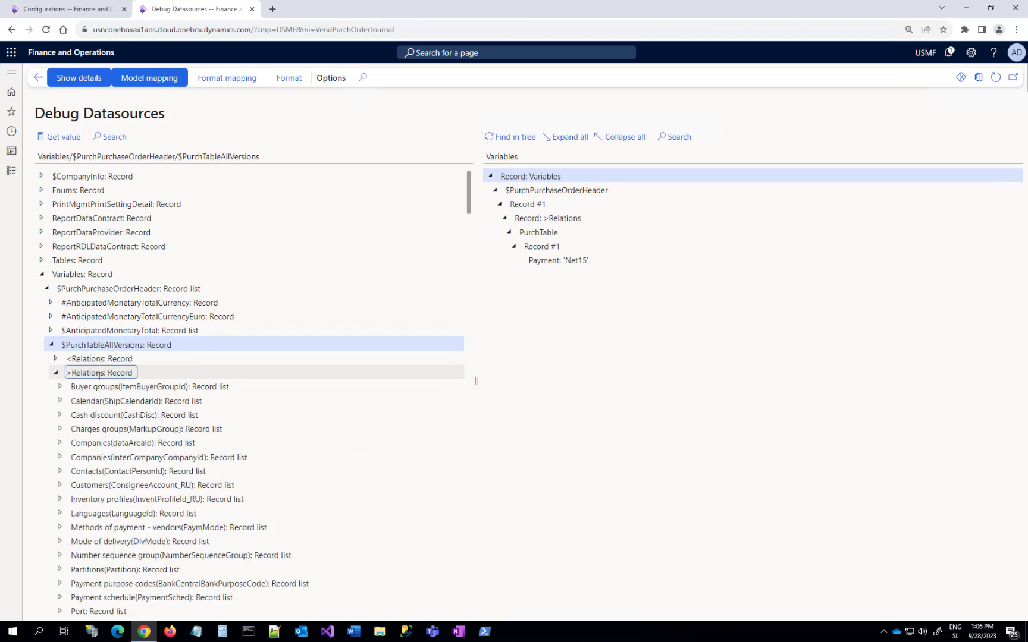
pyautogui.scroll(-5, 104, 422)
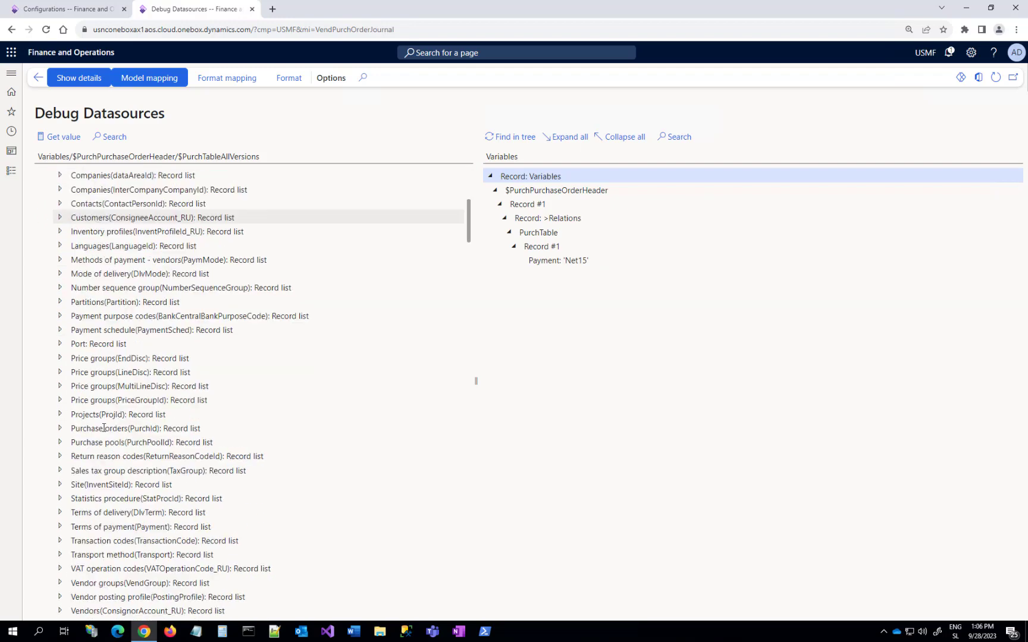
pyautogui.scroll(-5, 107, 425)
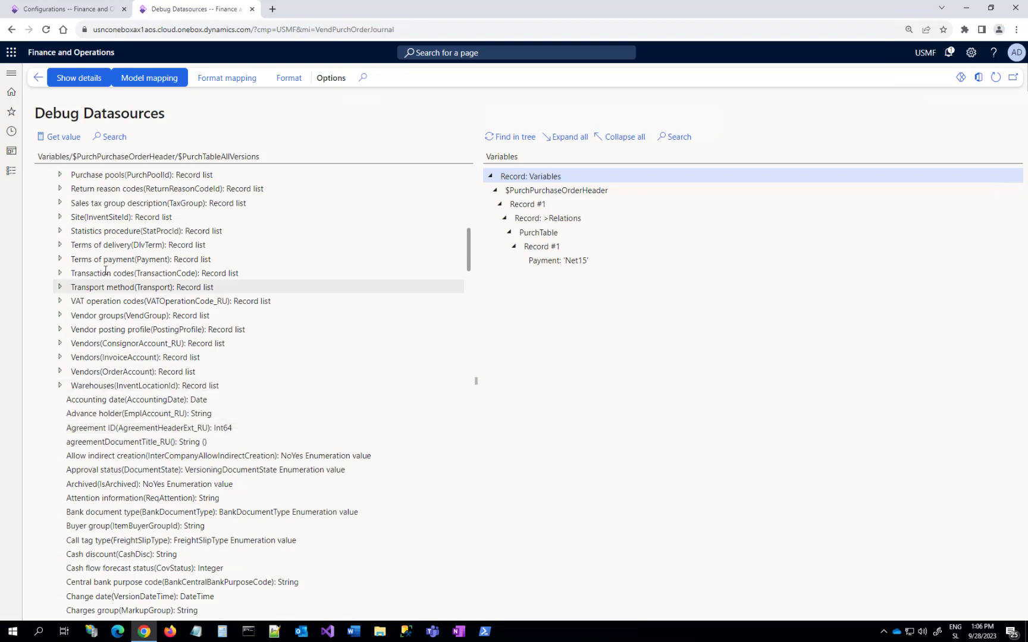
pyautogui.click(61, 259)
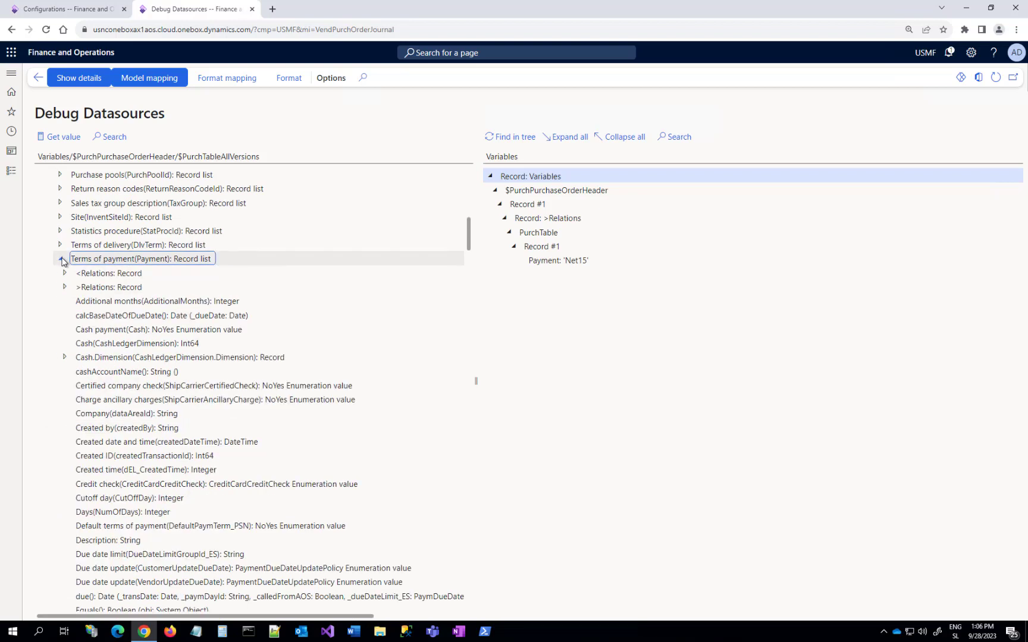
pyautogui.scroll(-2, 116, 452)
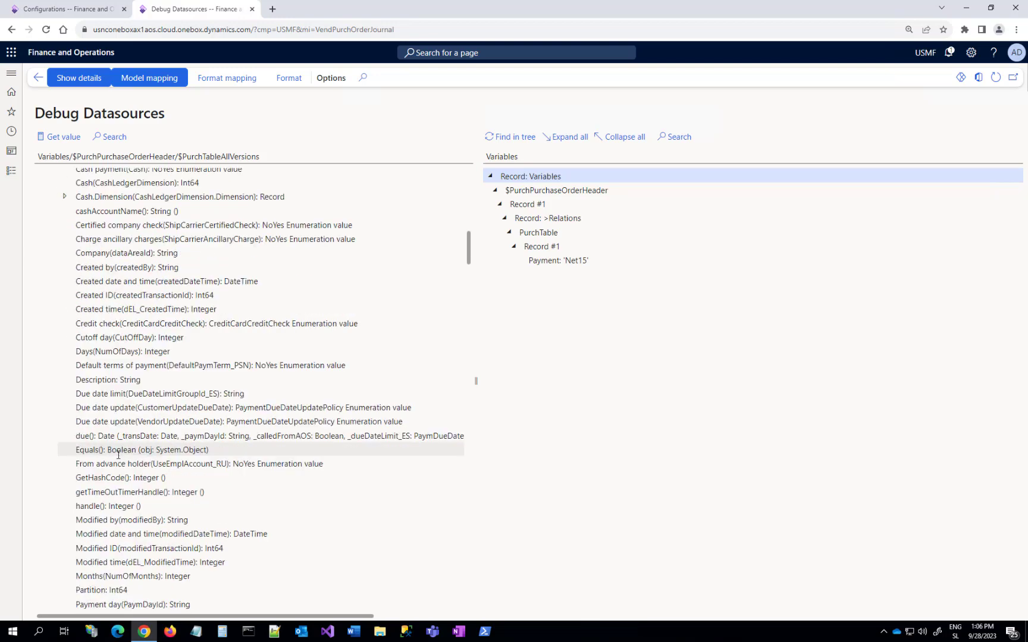
pyautogui.click(83, 433)
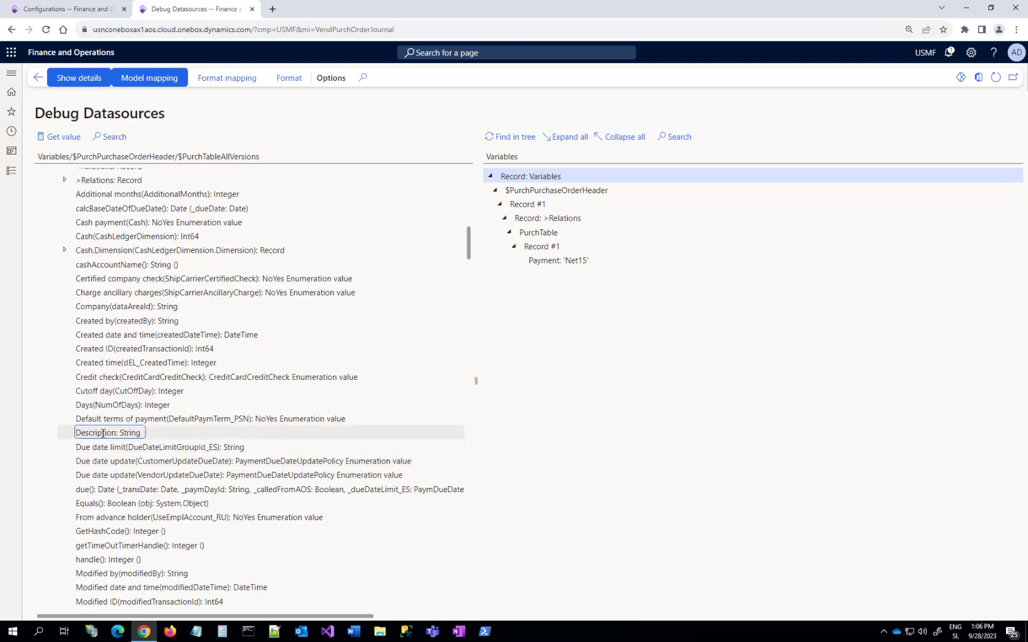
# - Get the Description value and expand the result to show 'Net 30 days'
pyautogui.click(69, 143)
pyautogui.click(506, 276)
pyautogui.click(509, 287)
pyautogui.click(514, 302)
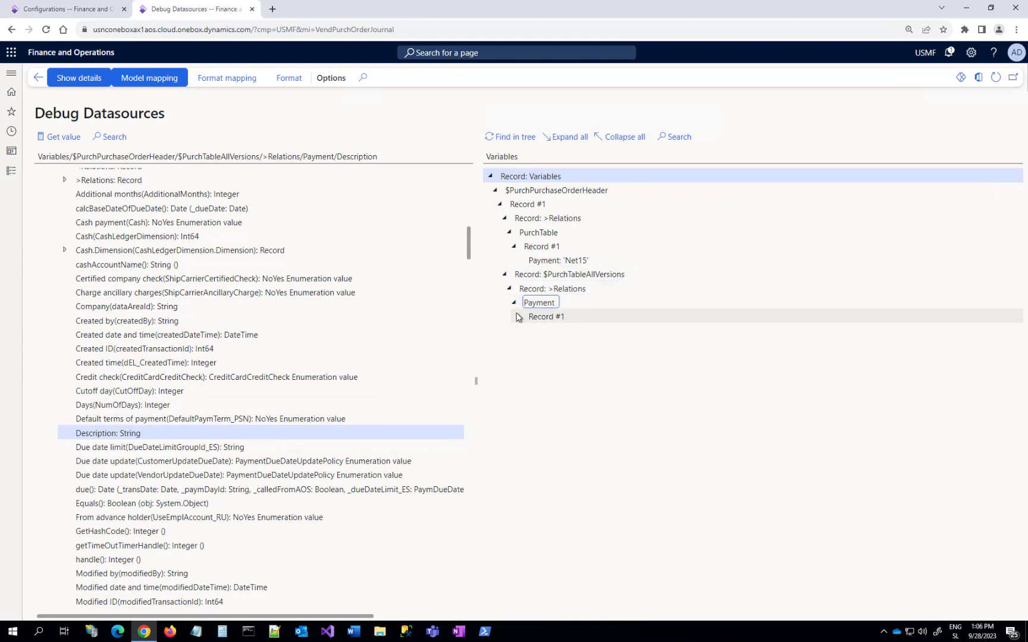
pyautogui.click(517, 316)
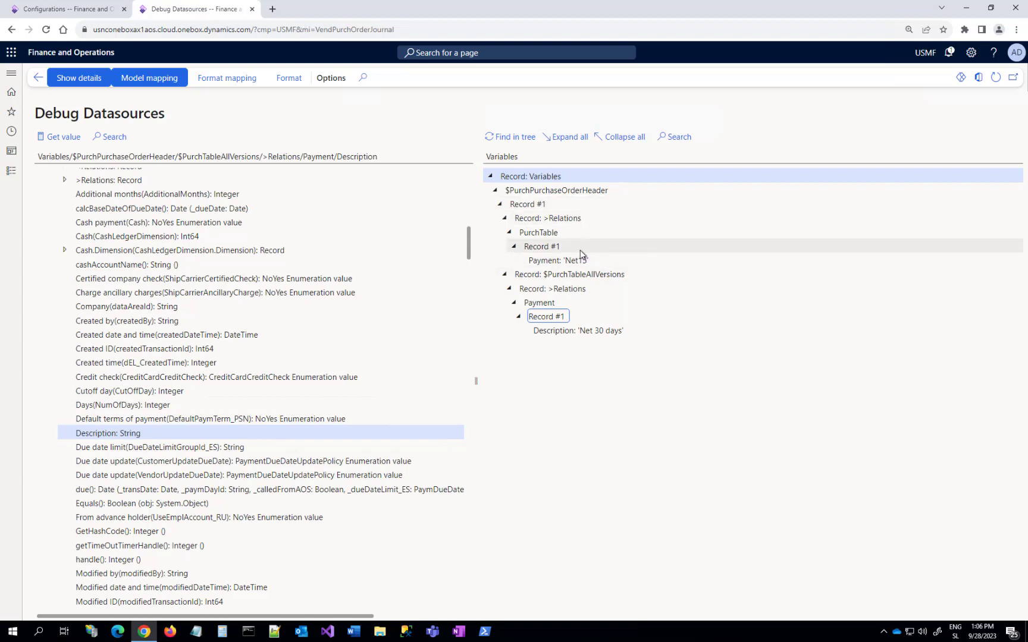
# - Leave the debugger and open the DynamicsMinds derived Purchase order model mapping (RDP) in the designer
pyautogui.click(38, 79)
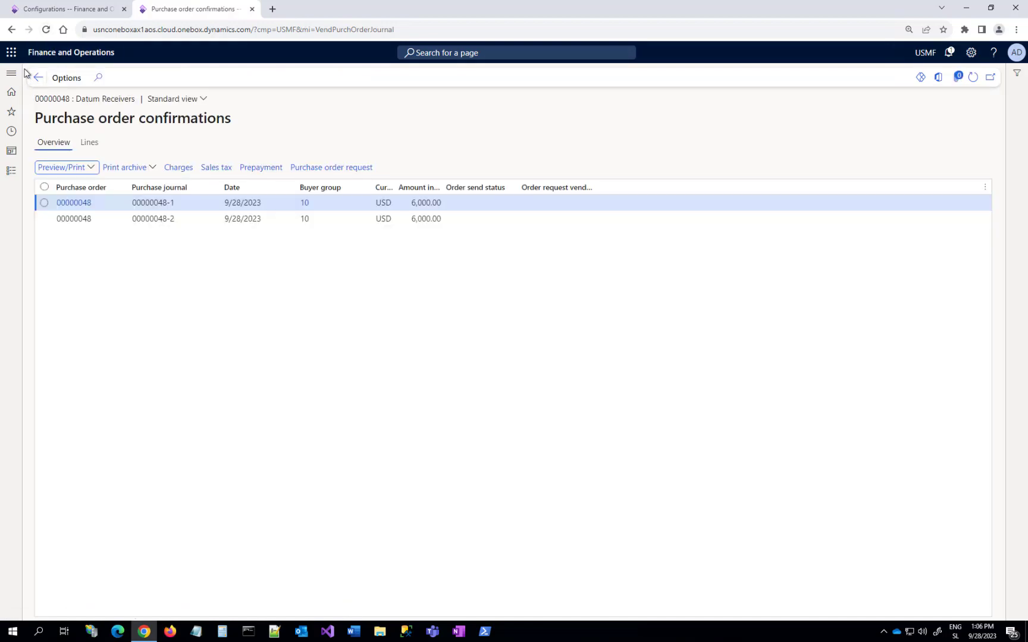
pyautogui.click(42, 13)
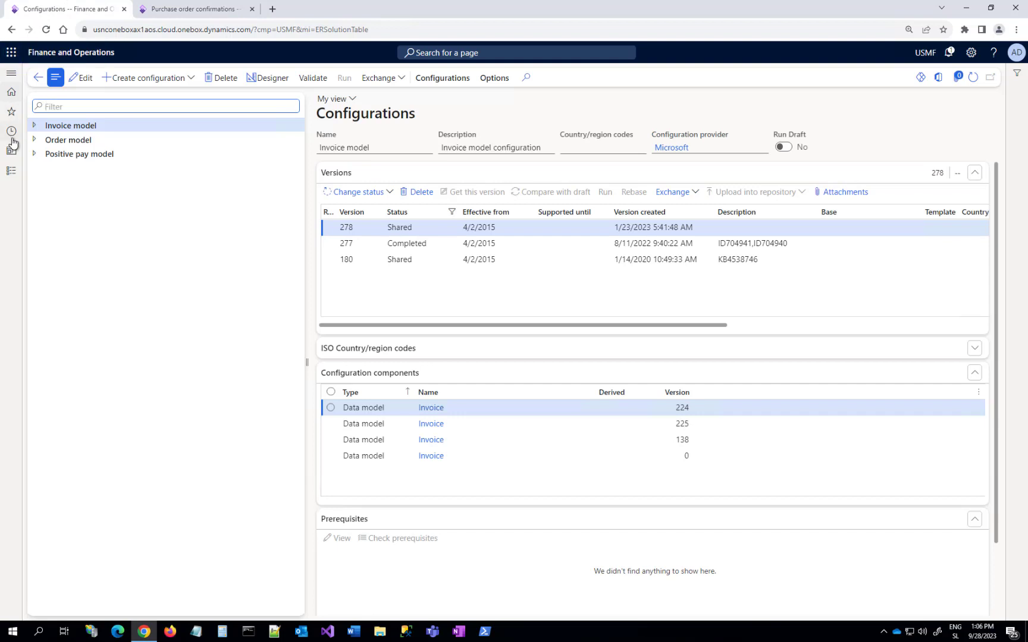
pyautogui.click(34, 140)
pyautogui.click(38, 182)
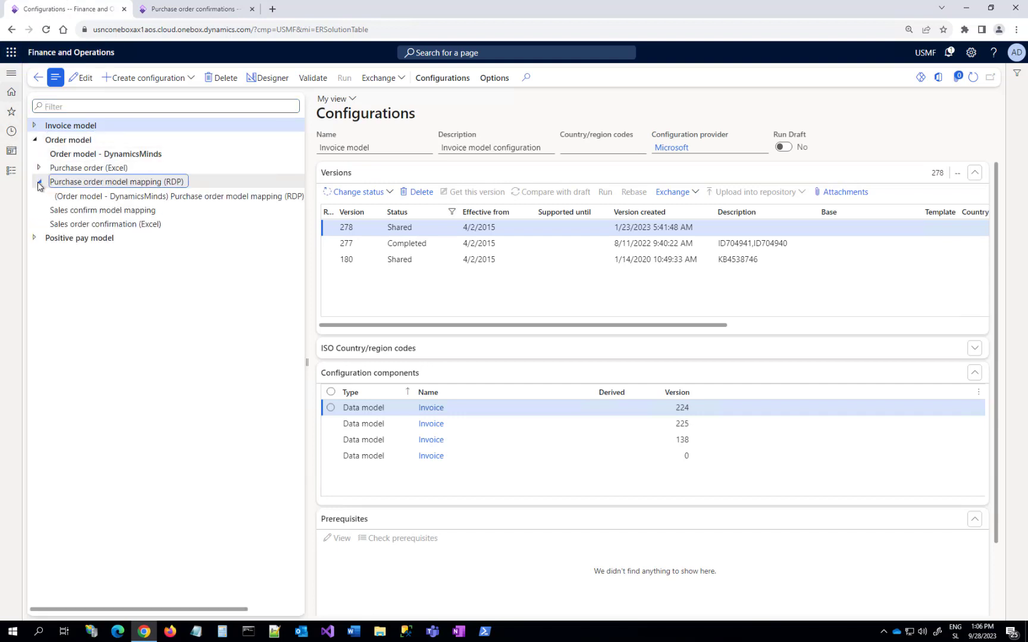
pyautogui.click(101, 197)
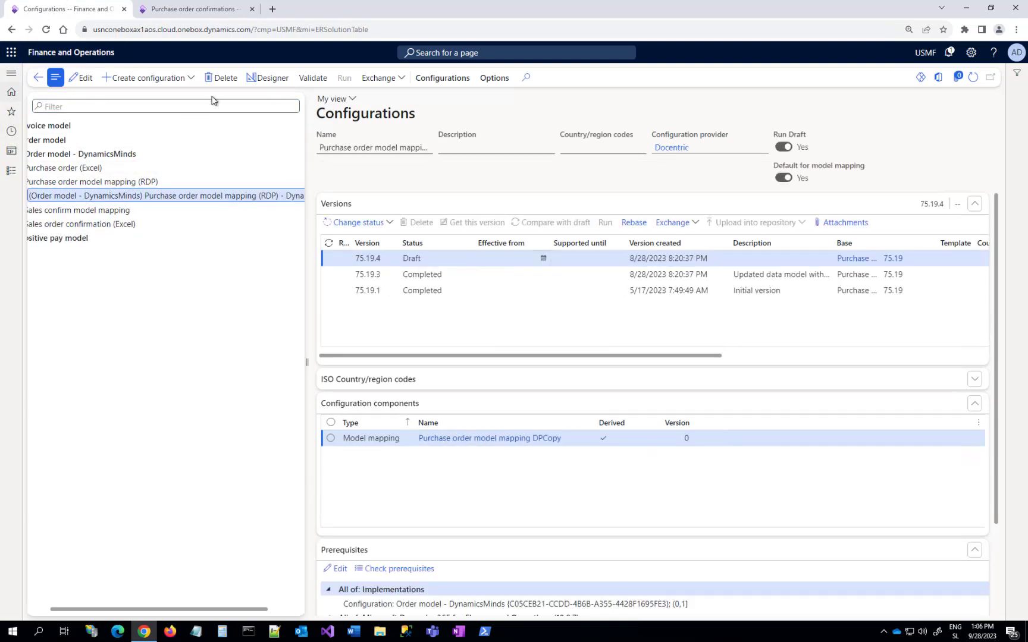
pyautogui.click(267, 78)
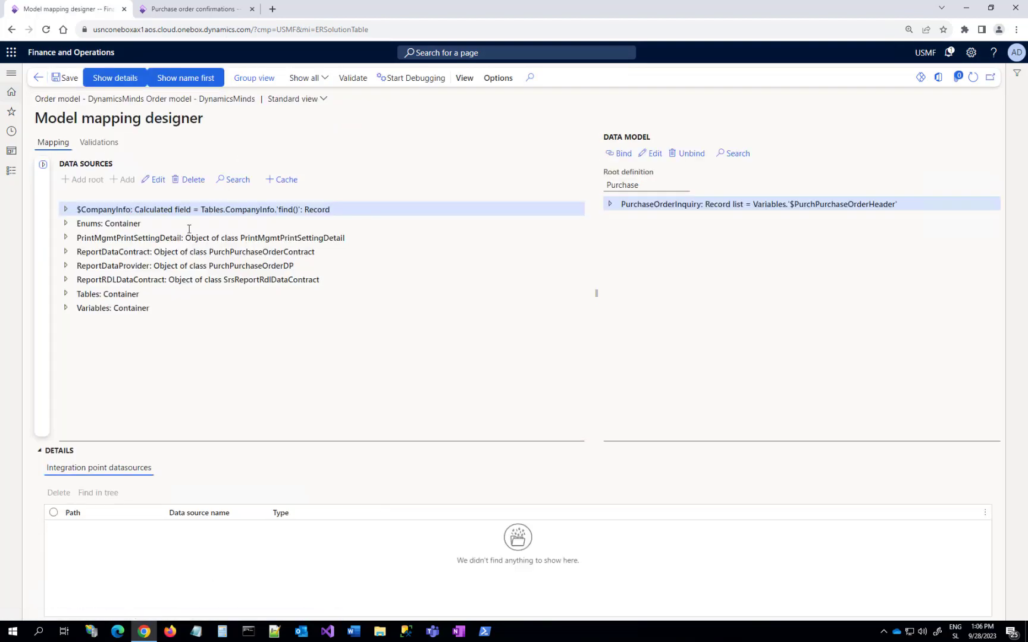
# - Inspect the Payment > PaymTermId formula choosing PurchTable.Payment or $PurchTableAllVersions.Payment
pyautogui.click(610, 204)
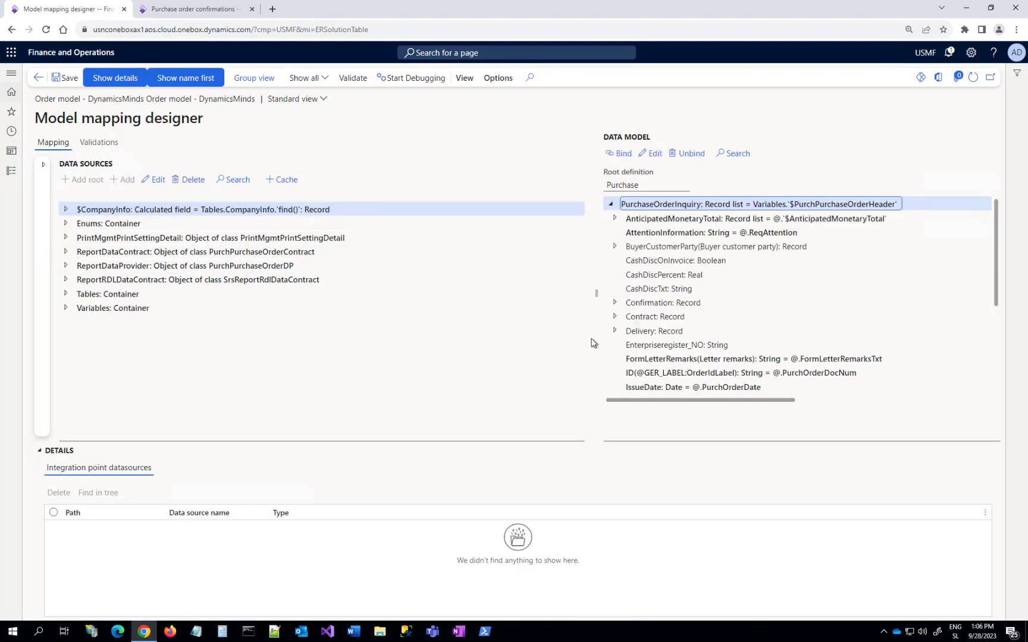
pyautogui.scroll(-3, 615, 339)
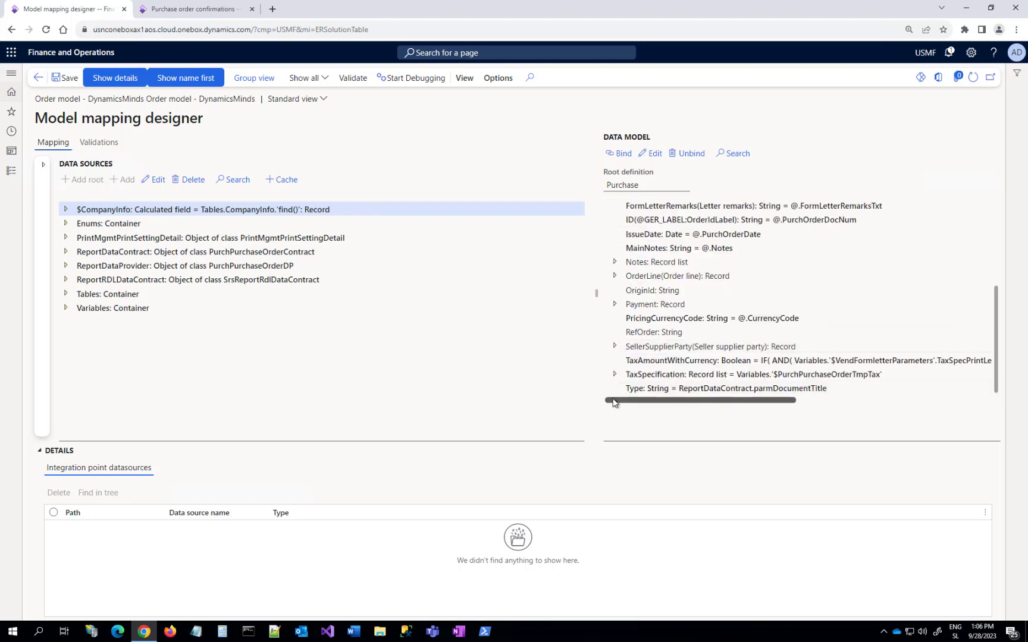
pyautogui.click(615, 305)
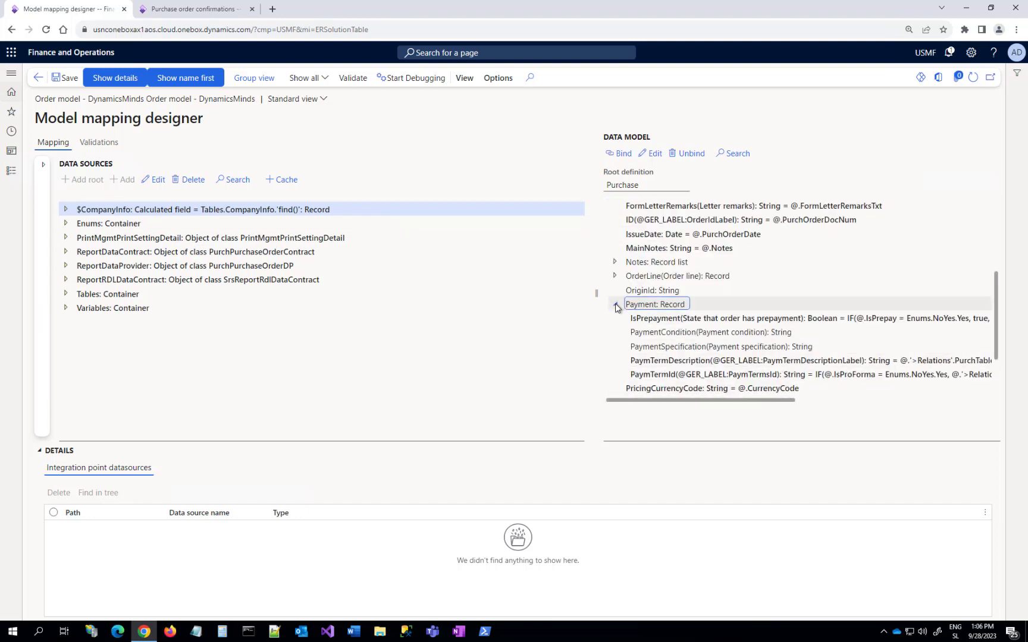
pyautogui.click(667, 373)
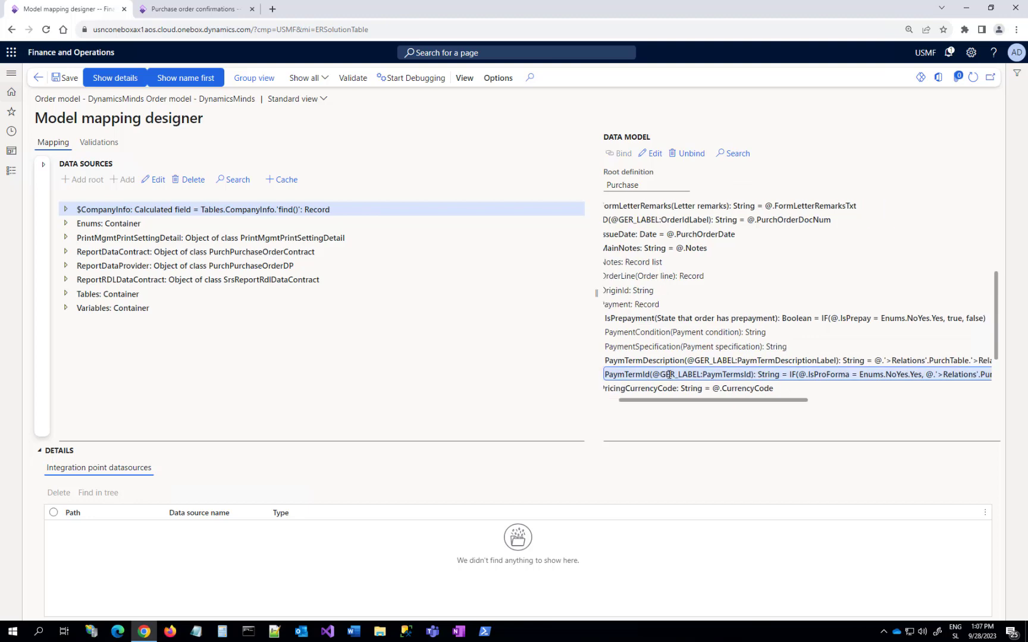
pyautogui.click(654, 154)
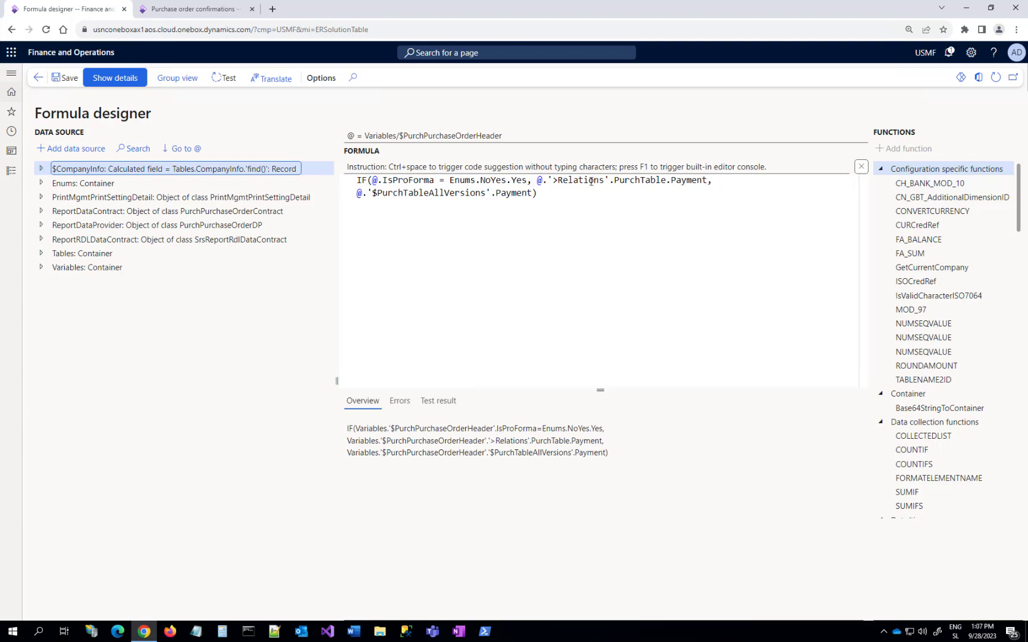
pyautogui.moveTo(619, 180); pyautogui.dragTo(704, 183)
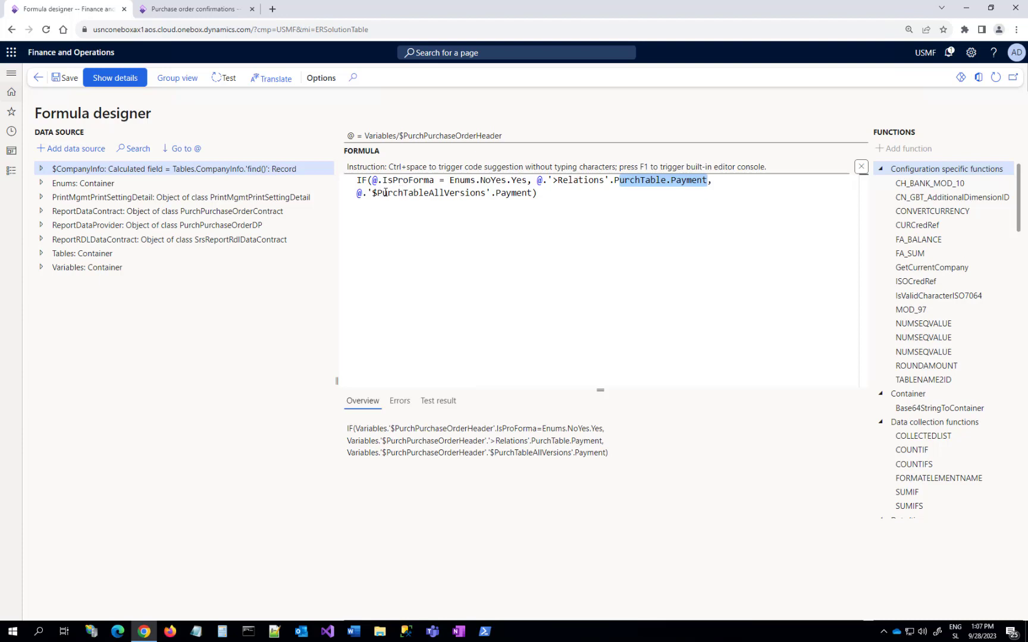
pyautogui.moveTo(461, 193); pyautogui.dragTo(528, 195)
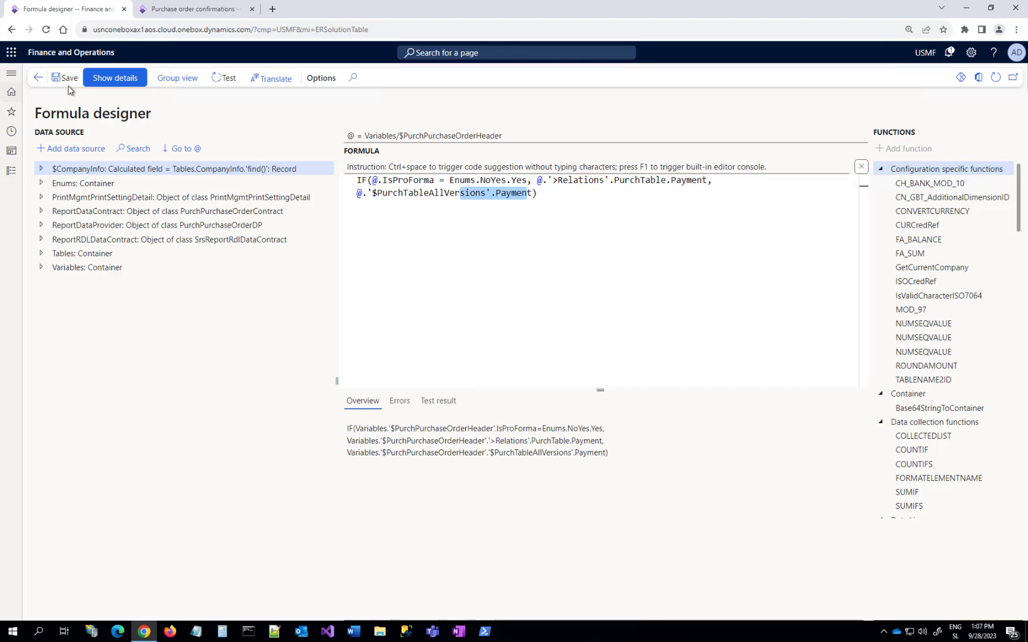
pyautogui.click(37, 79)
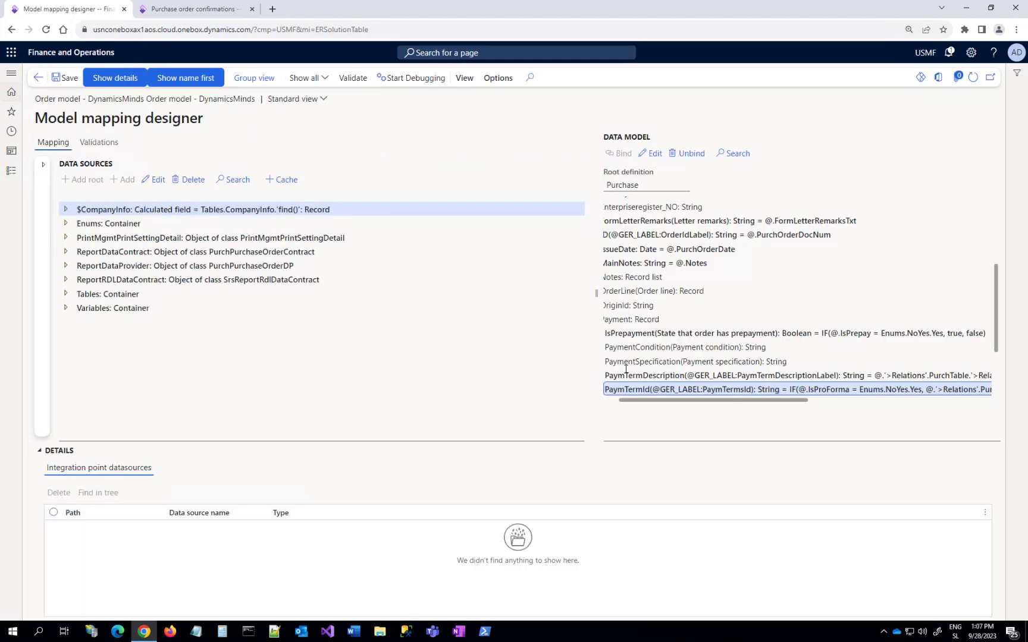
# - Edit the PaymTermDescription formula and add an empty line above the existing Description expression
pyautogui.click(650, 377)
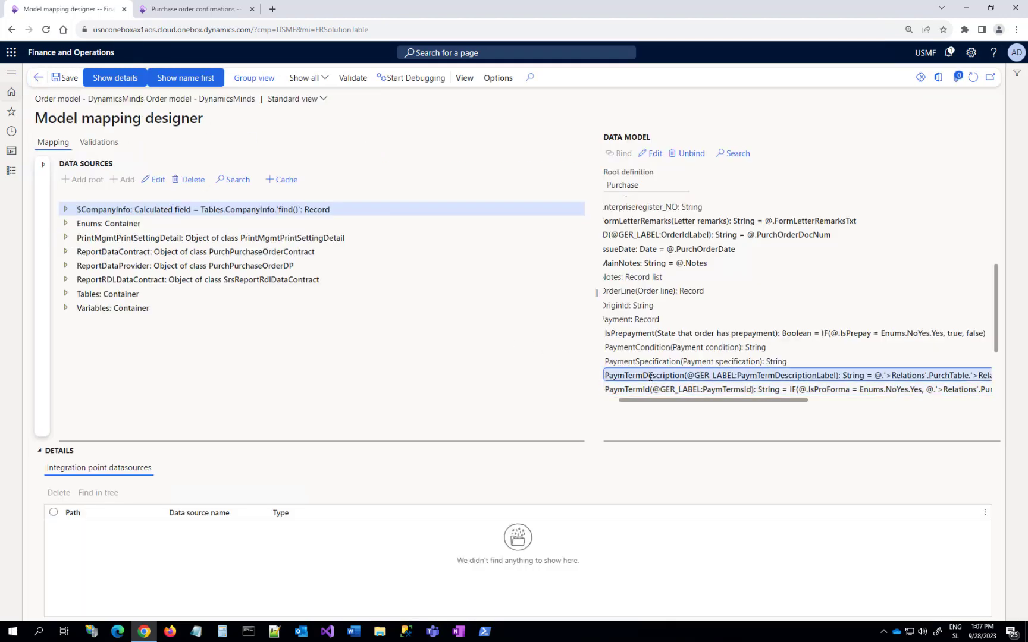
pyautogui.click(654, 154)
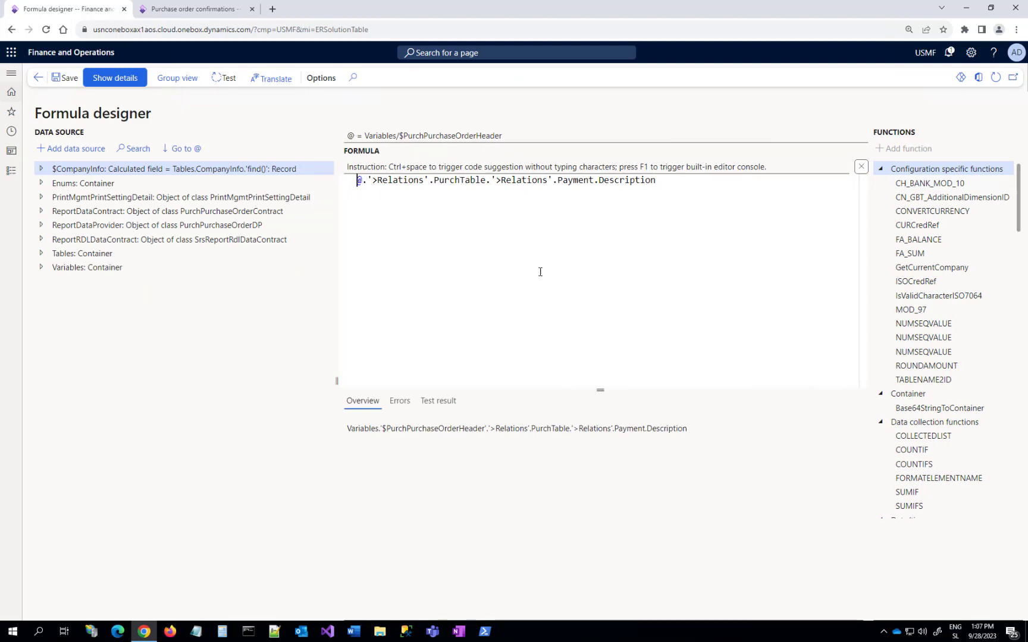
pyautogui.press('Return')
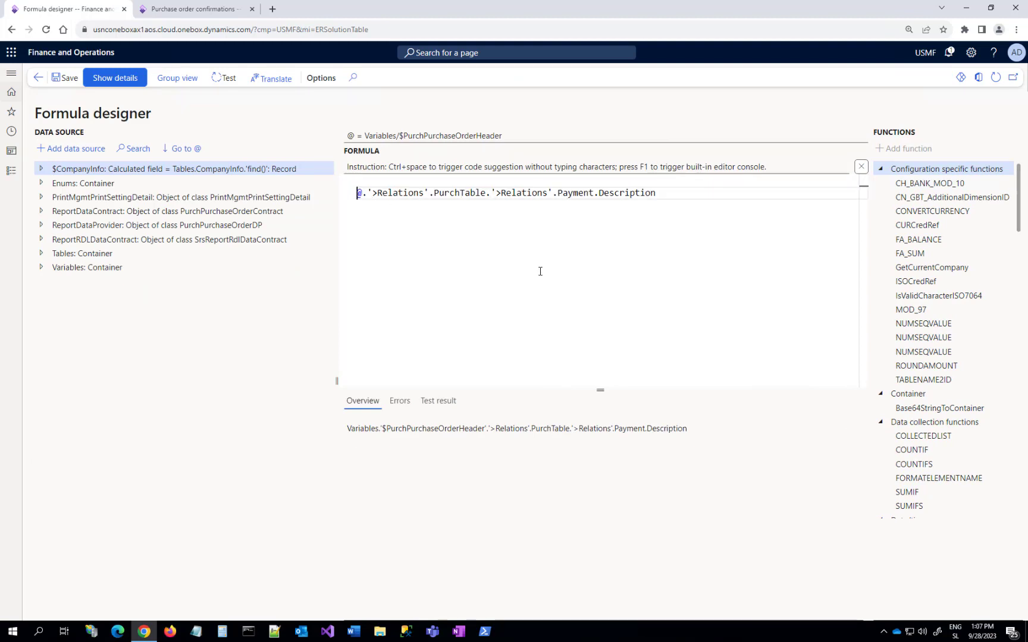
pyautogui.click(424, 181)
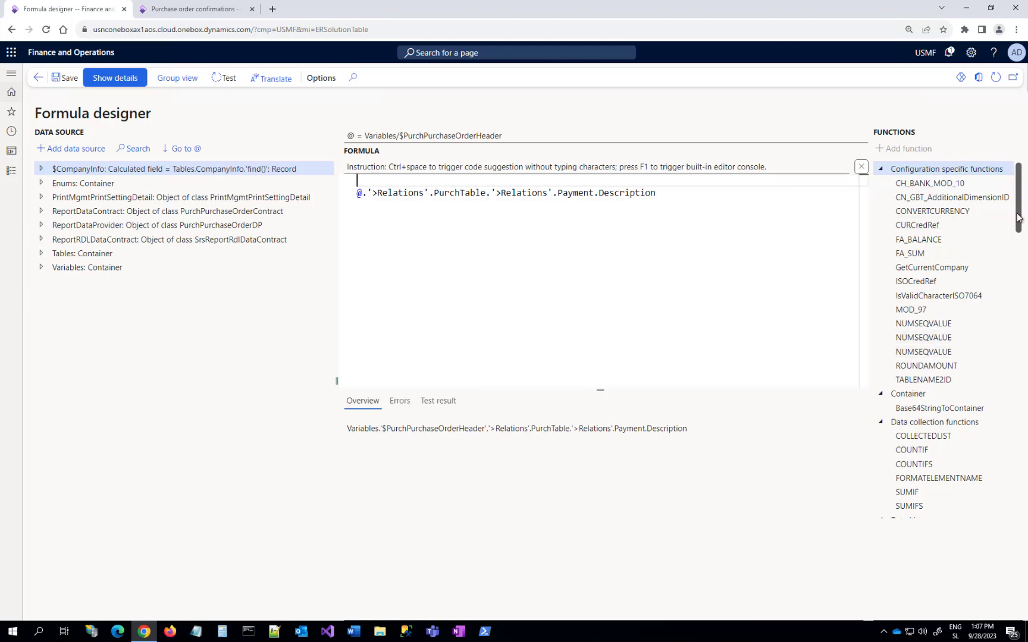
pyautogui.moveTo(1019, 214); pyautogui.dragTo(1025, 440)
# - Insert IF with the condition '@.IsProForma =', shortening the header variable path to @
pyautogui.click(907, 262)
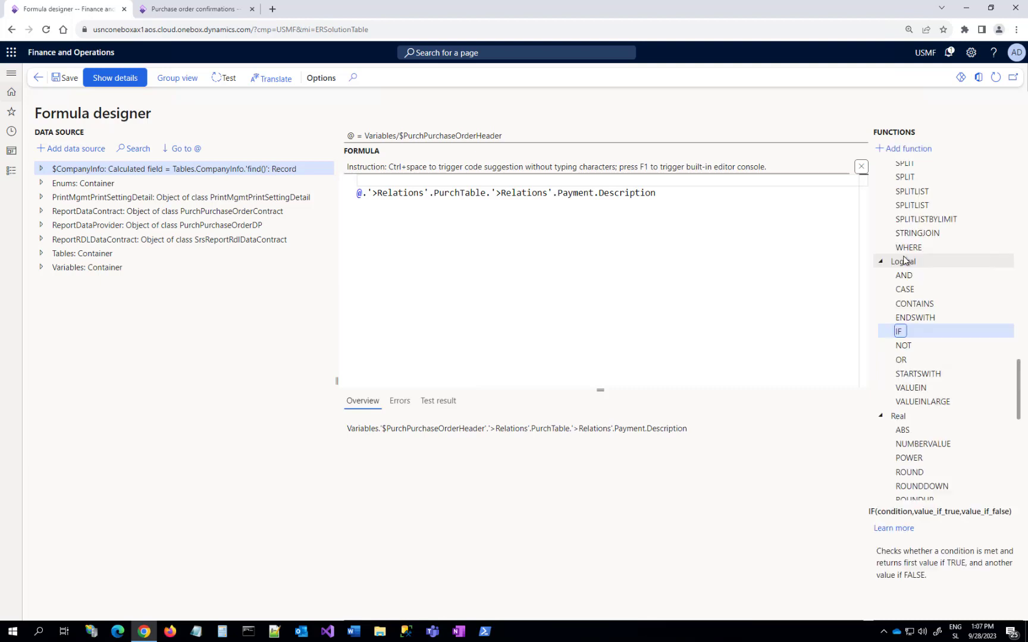
pyautogui.click(903, 148)
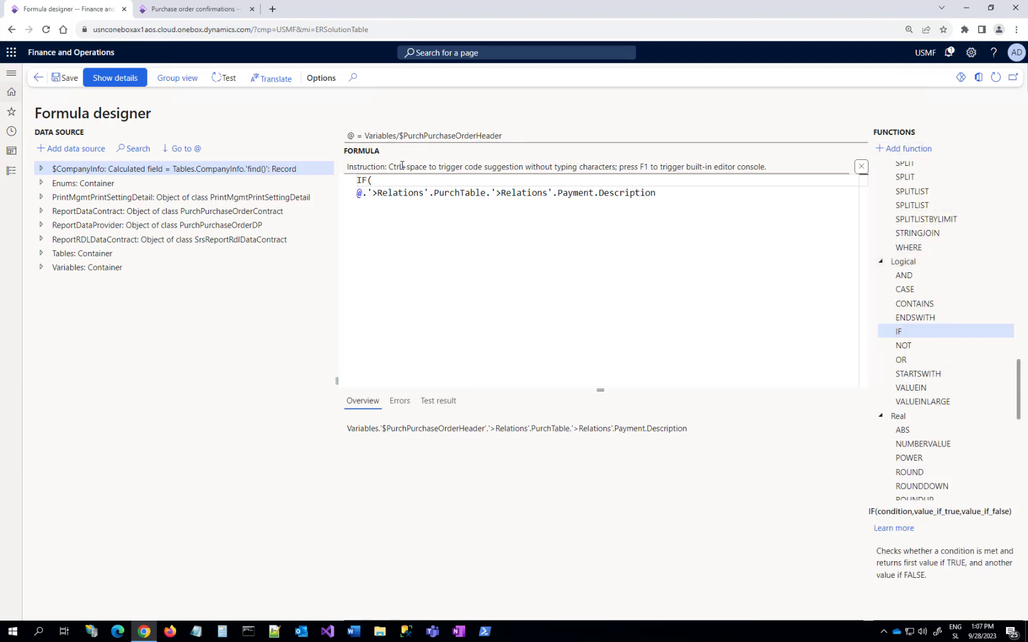
pyautogui.click(41, 269)
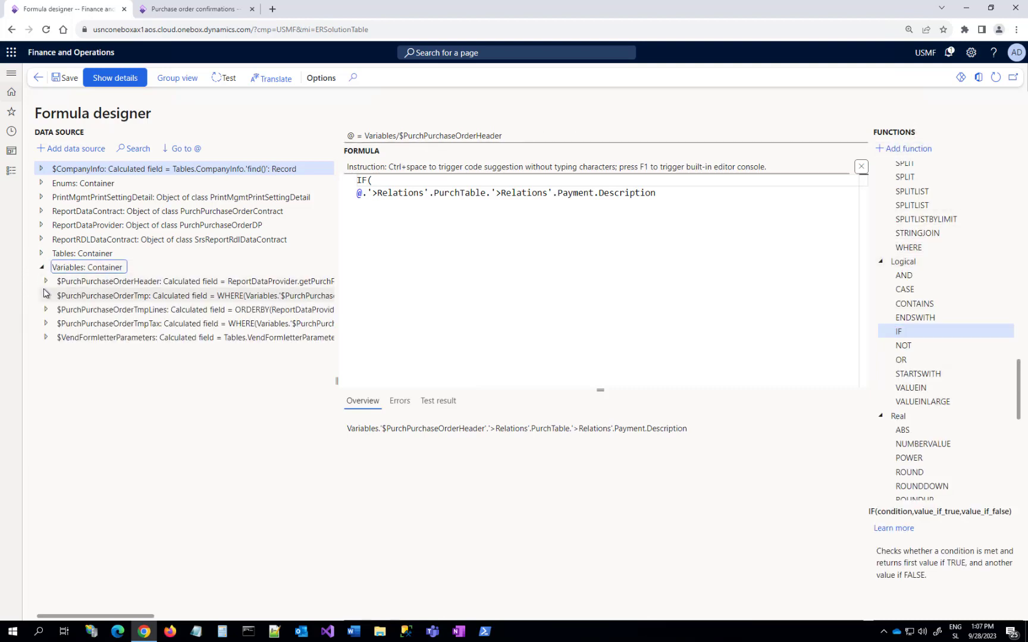
pyautogui.click(47, 283)
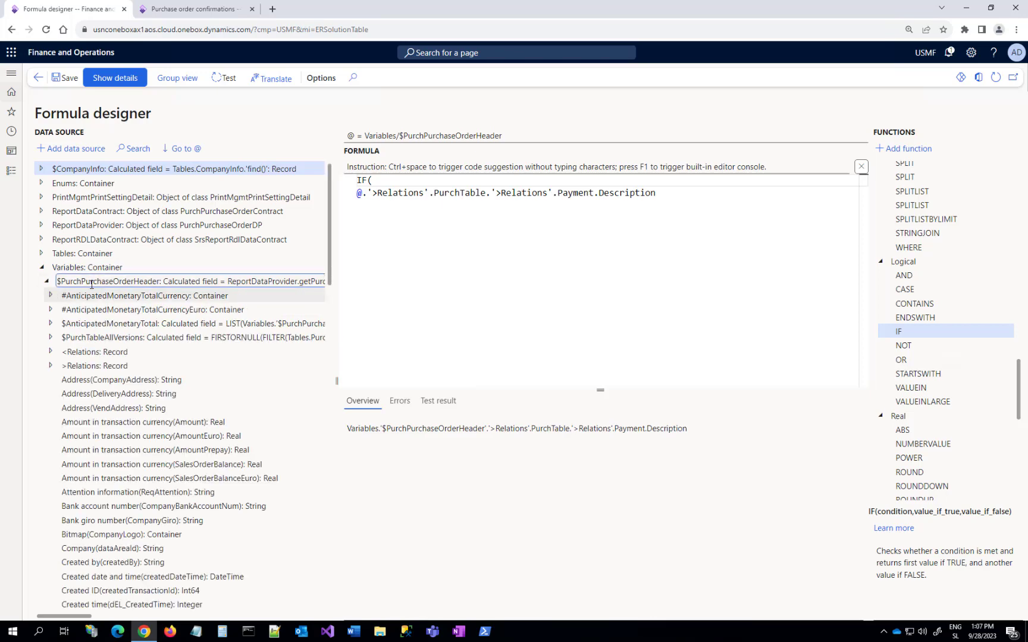
pyautogui.scroll(-5, 89, 392)
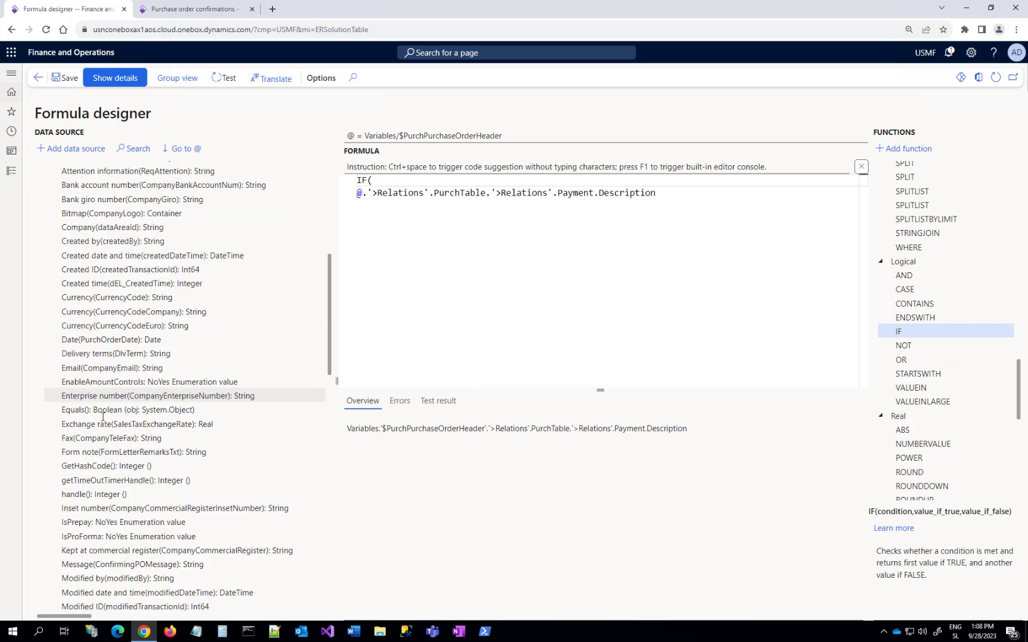
pyautogui.click(95, 536)
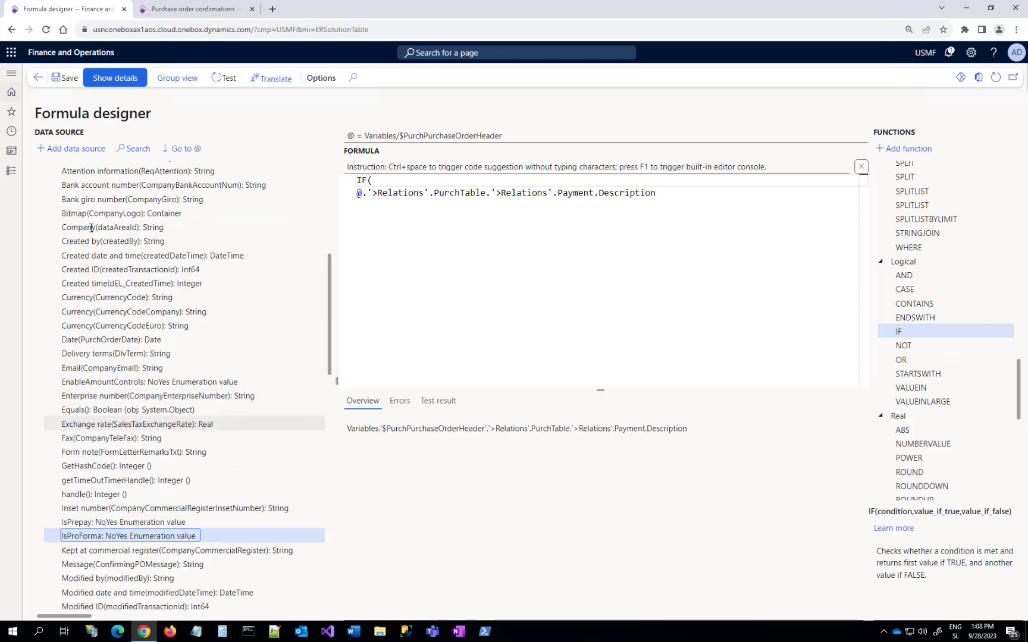
pyautogui.click(76, 149)
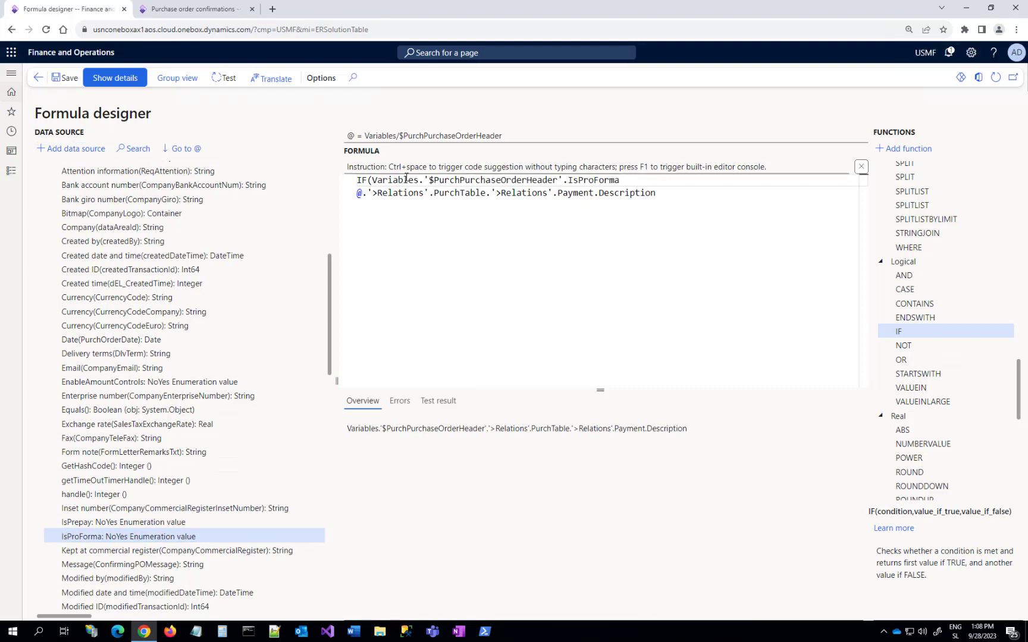
pyautogui.moveTo(371, 180); pyautogui.dragTo(559, 180)
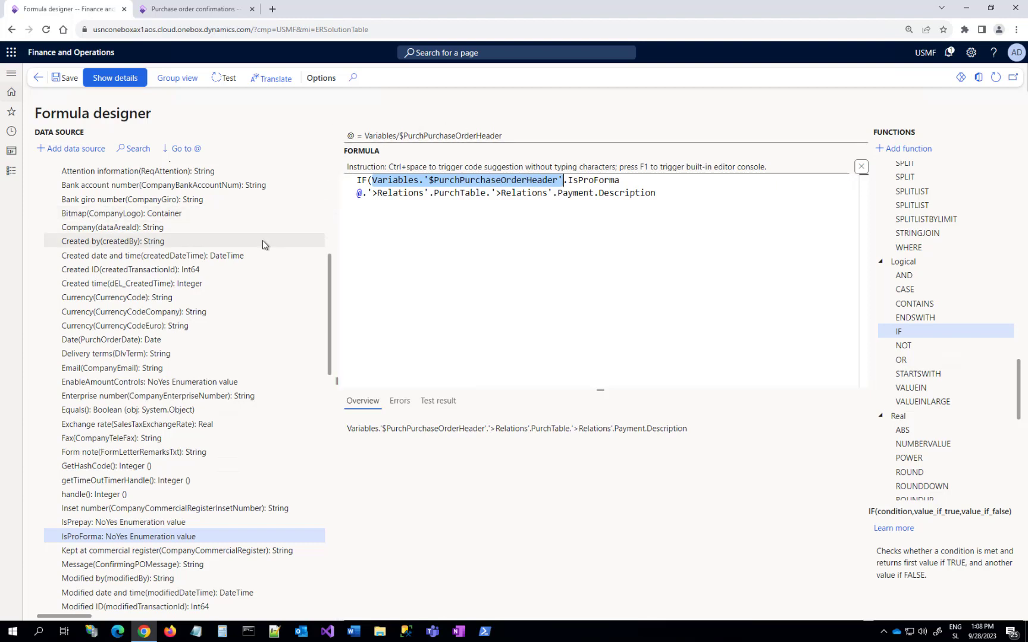
pyautogui.write('@')
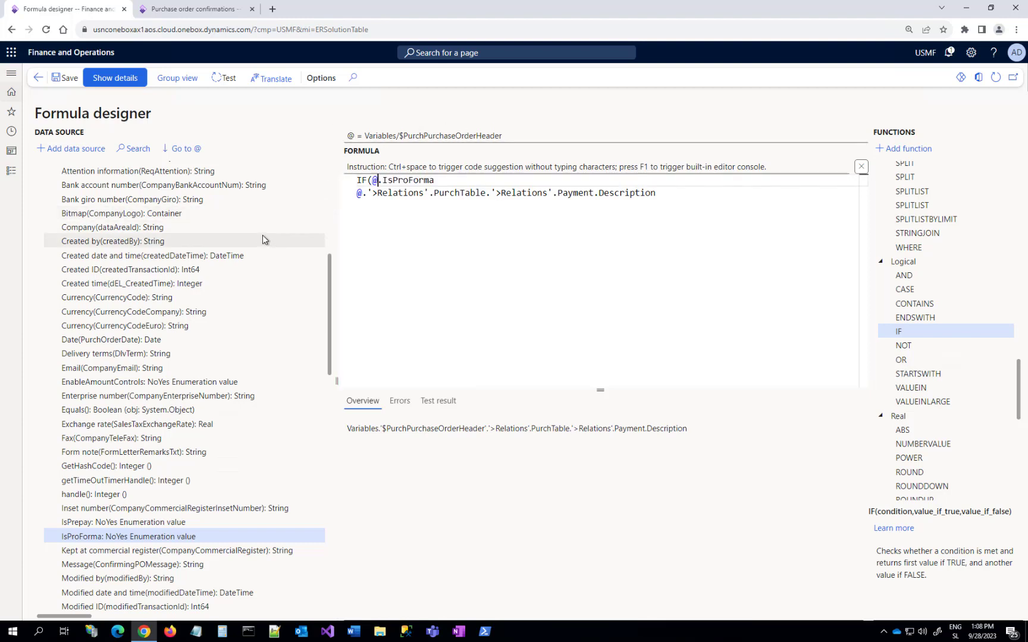
pyautogui.click(441, 180)
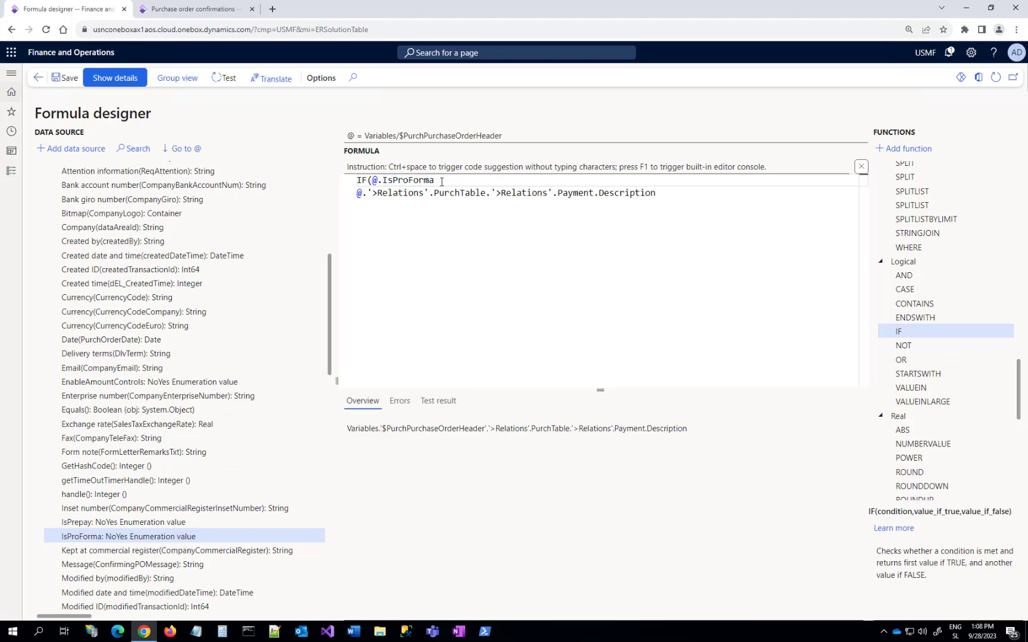
pyautogui.write('=')
# - Compare IsProForma to Enums.NoYes.Yes and end the PurchTable description line with a comma
pyautogui.moveTo(326, 268); pyautogui.dragTo(326, 178)
pyautogui.click(41, 185)
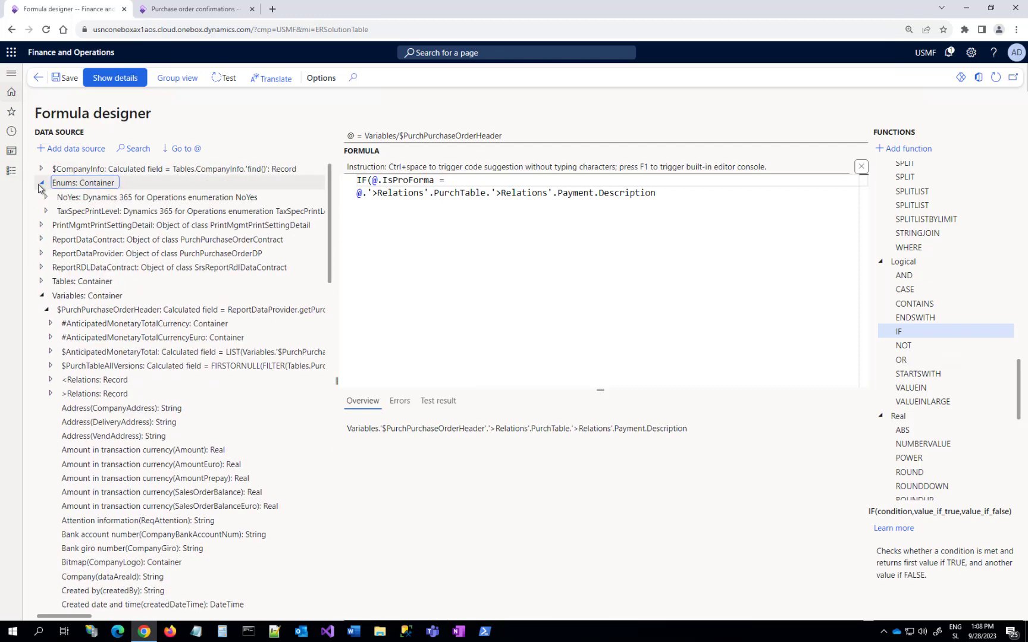
pyautogui.click(46, 198)
pyautogui.click(64, 225)
pyautogui.click(71, 148)
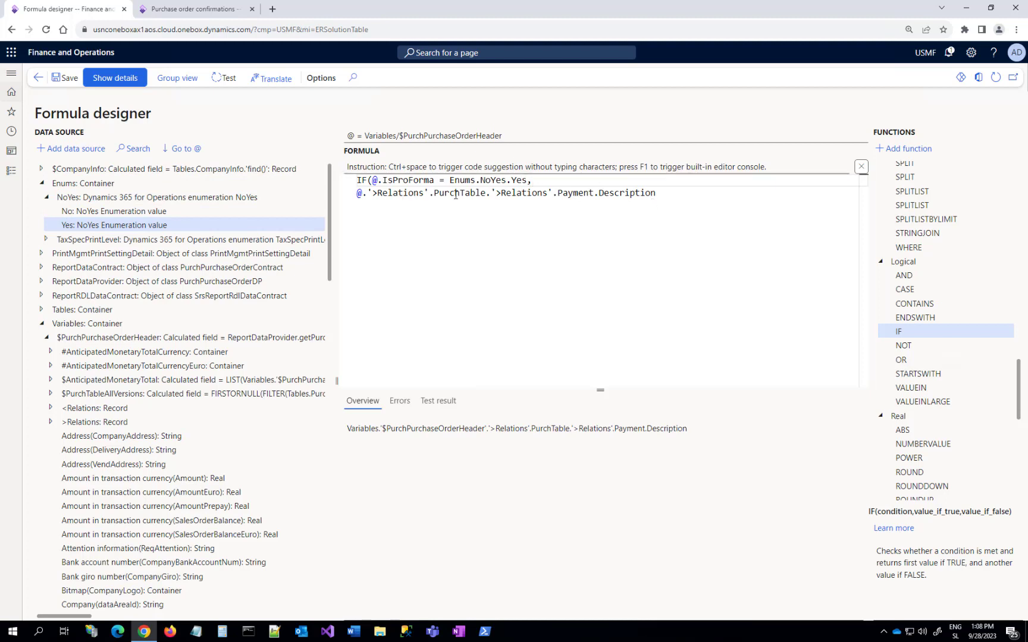
pyautogui.click(663, 193)
pyautogui.write(',')
pyautogui.press('Return')
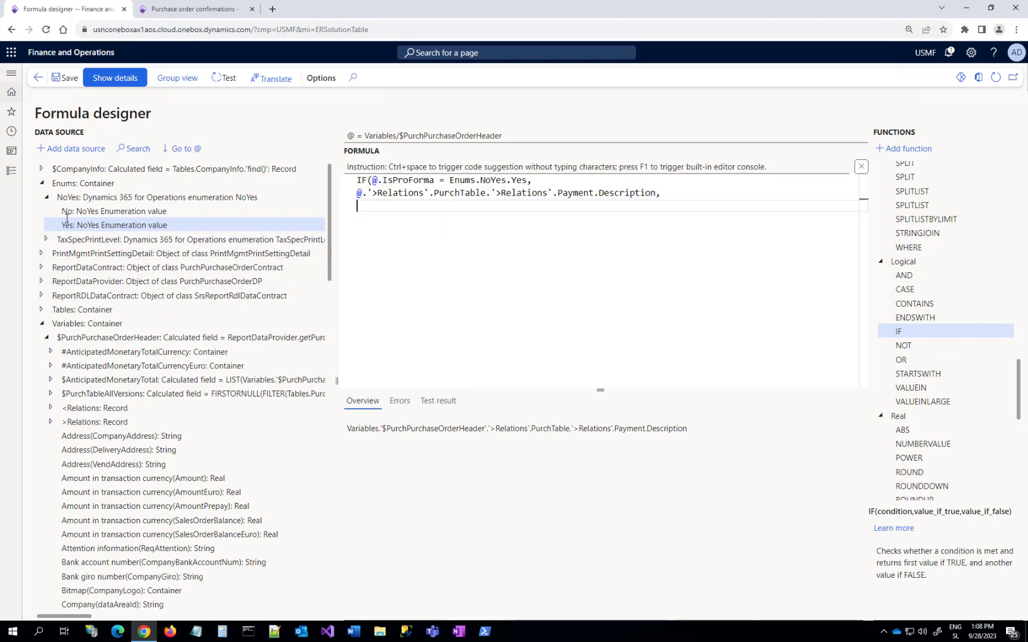
# - Add the $PurchTableAllVersions >Relations Terms of payment Description path as the else value
pyautogui.click(41, 183)
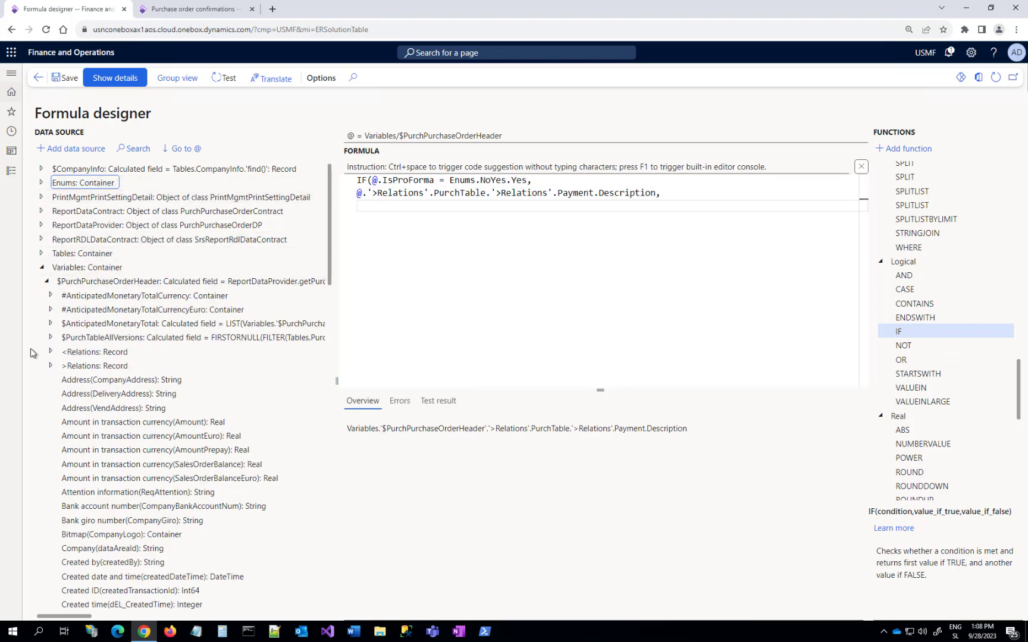
pyautogui.click(99, 337)
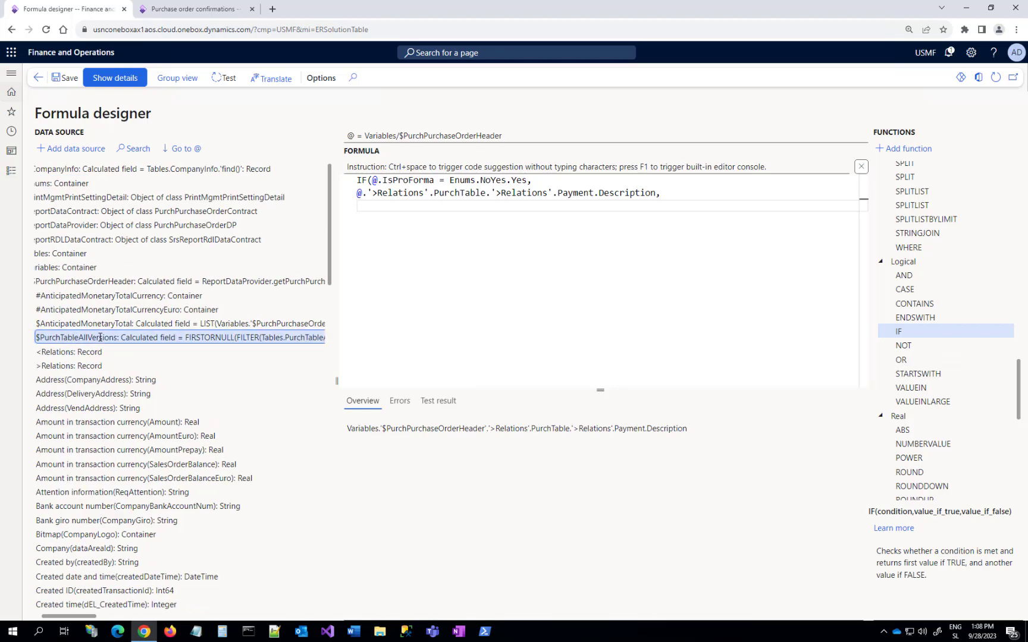
pyautogui.click(54, 366)
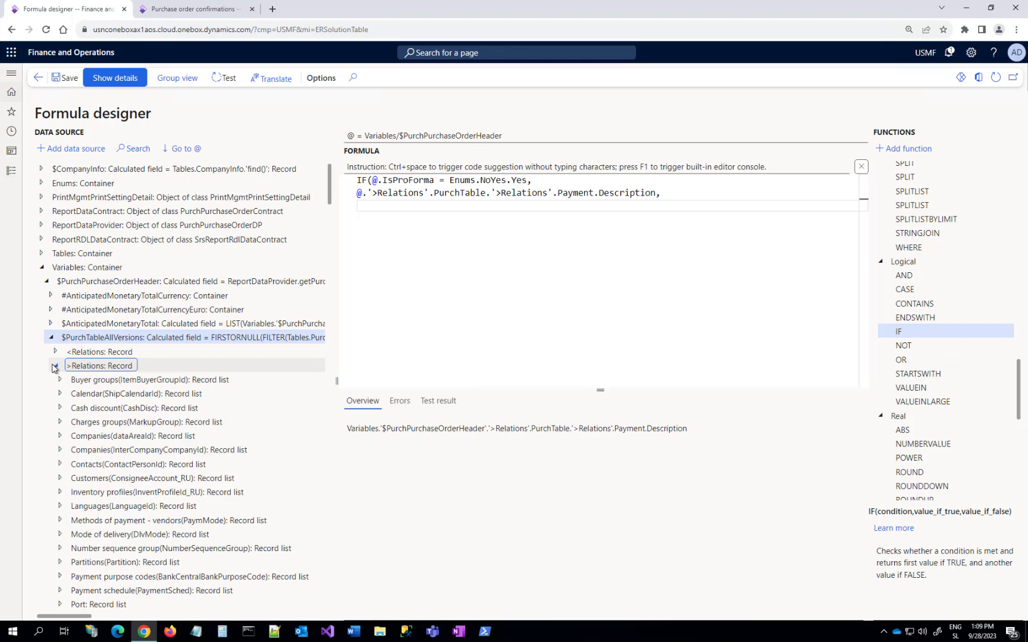
pyautogui.scroll(-1, 111, 470)
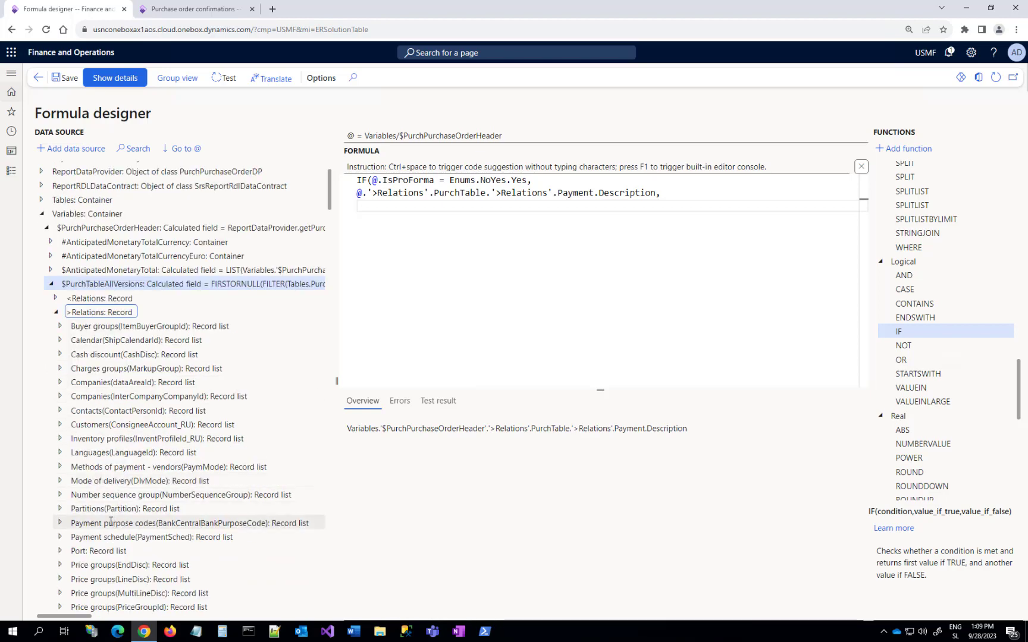
pyautogui.scroll(-5, 107, 532)
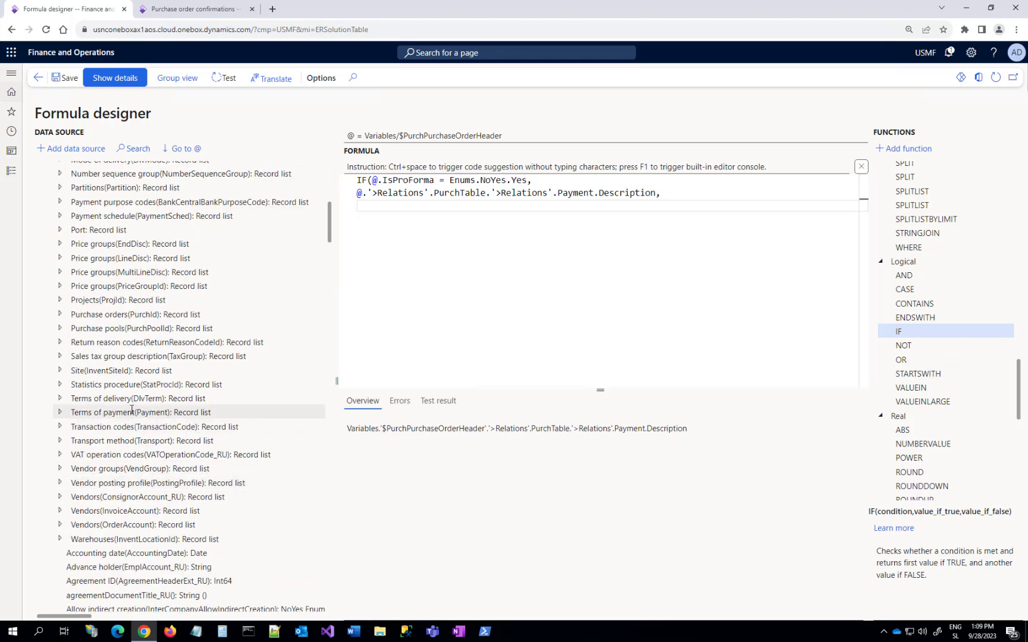
pyautogui.click(60, 412)
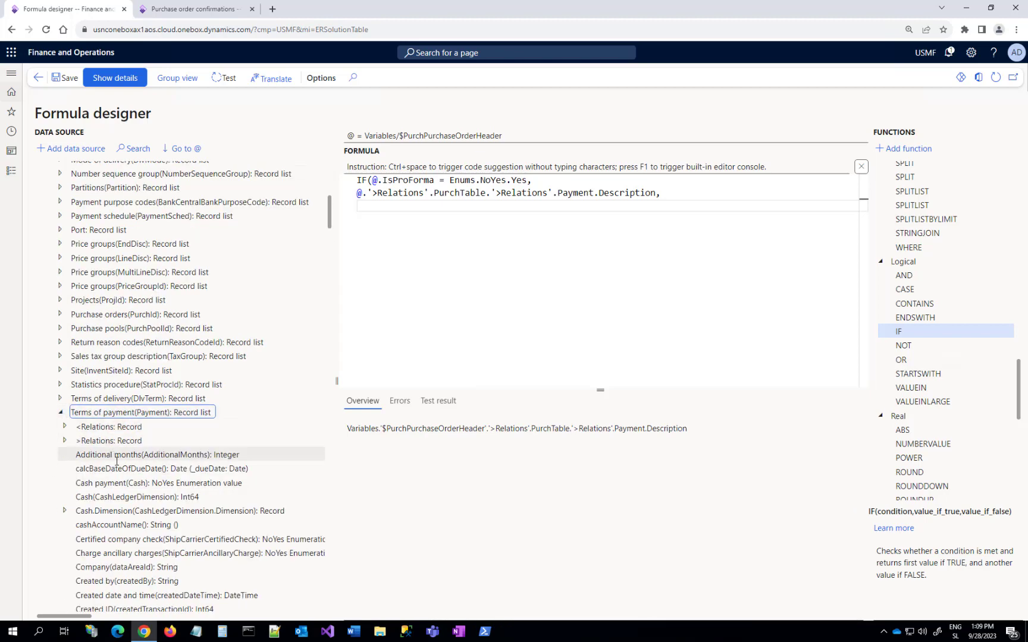
pyautogui.scroll(-2, 123, 488)
pyautogui.scroll(-1, 123, 488)
pyautogui.scroll(-2, 121, 486)
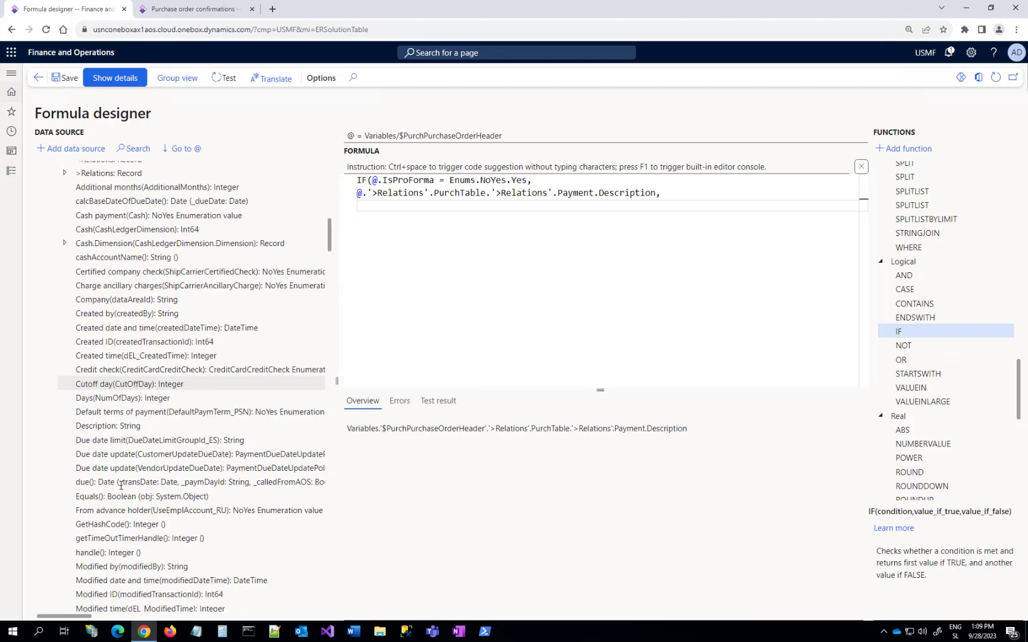
pyautogui.click(102, 426)
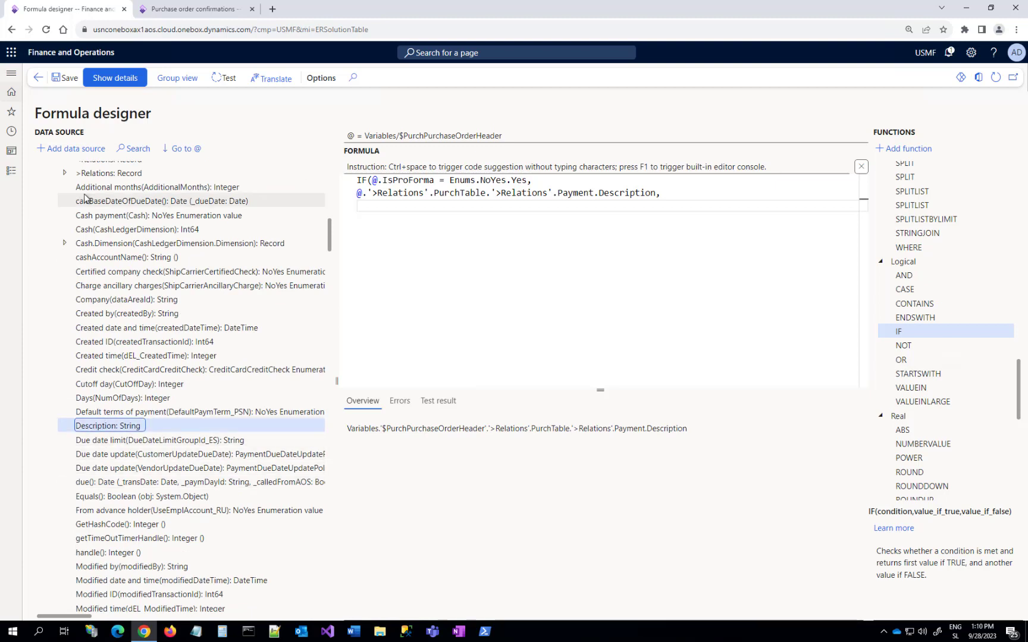
pyautogui.click(82, 149)
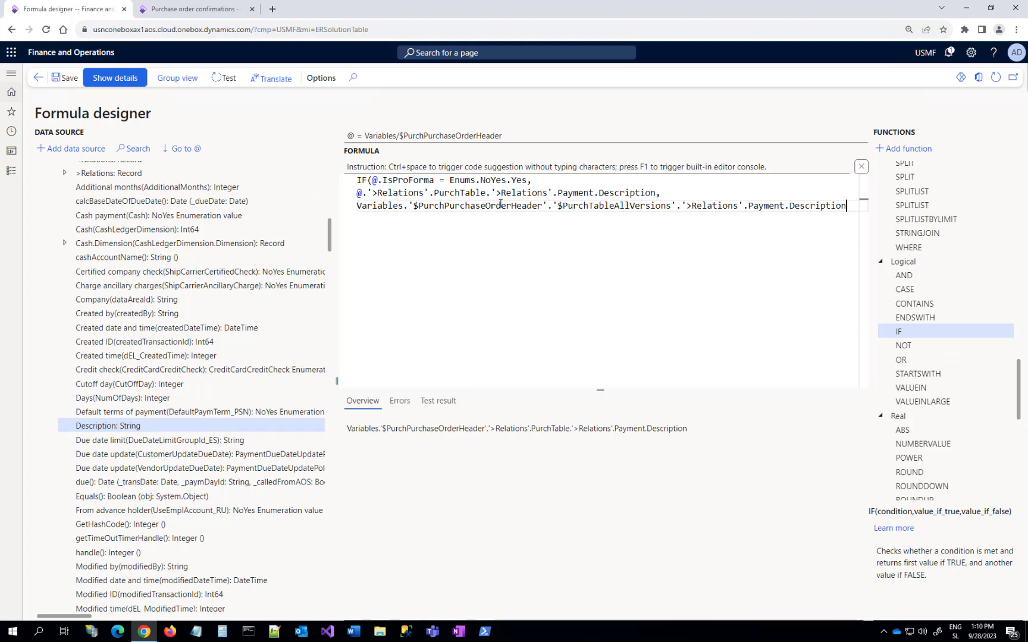
# - Shorten the else path's variable prefix to @ and close the IF with ')'
pyautogui.moveTo(546, 206); pyautogui.dragTo(354, 205)
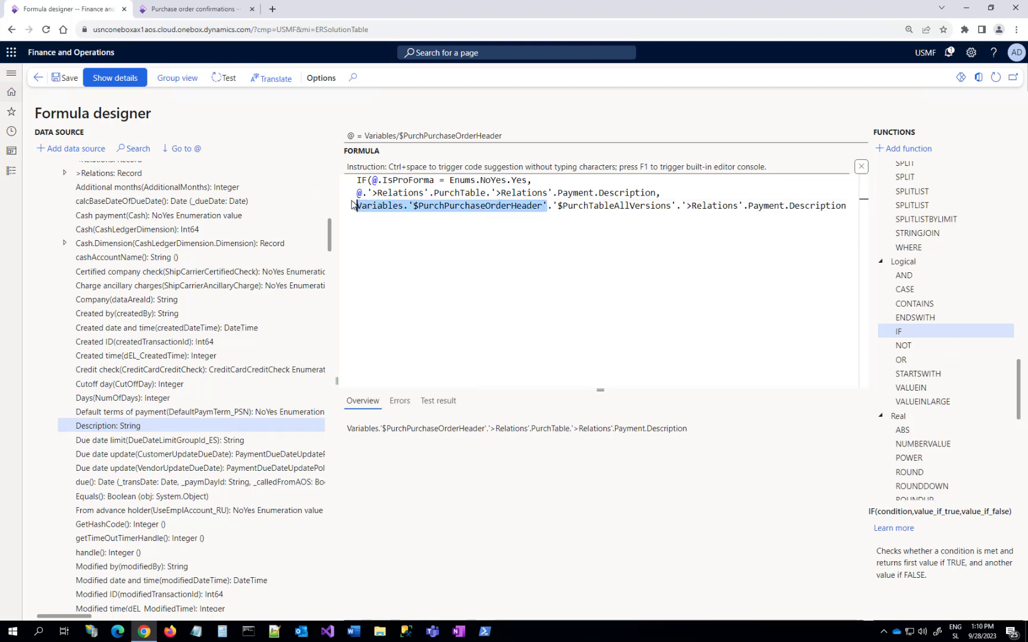
pyautogui.write('@')
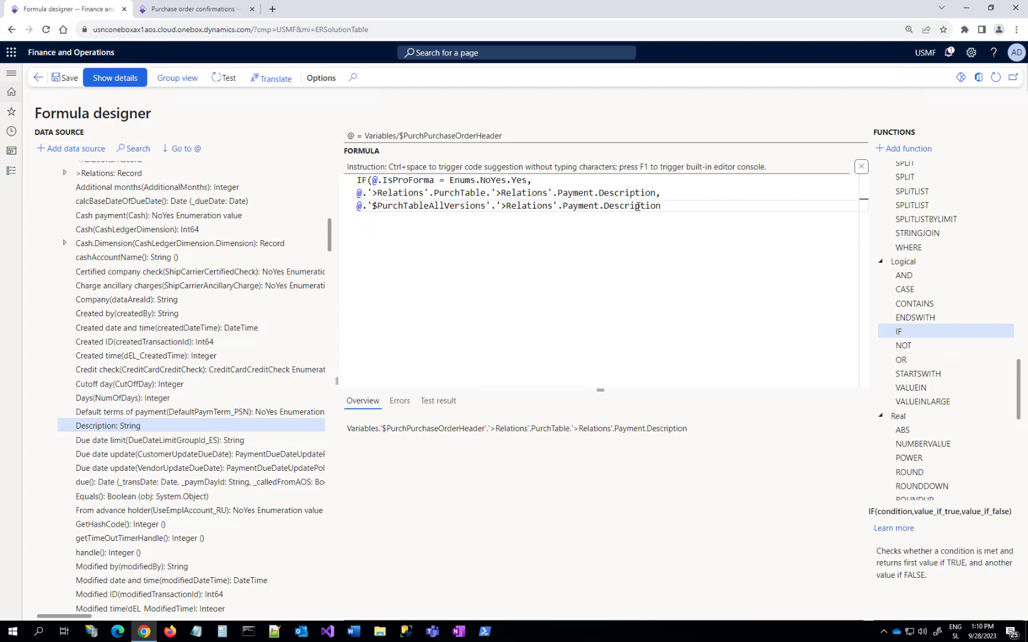
pyautogui.click(663, 206)
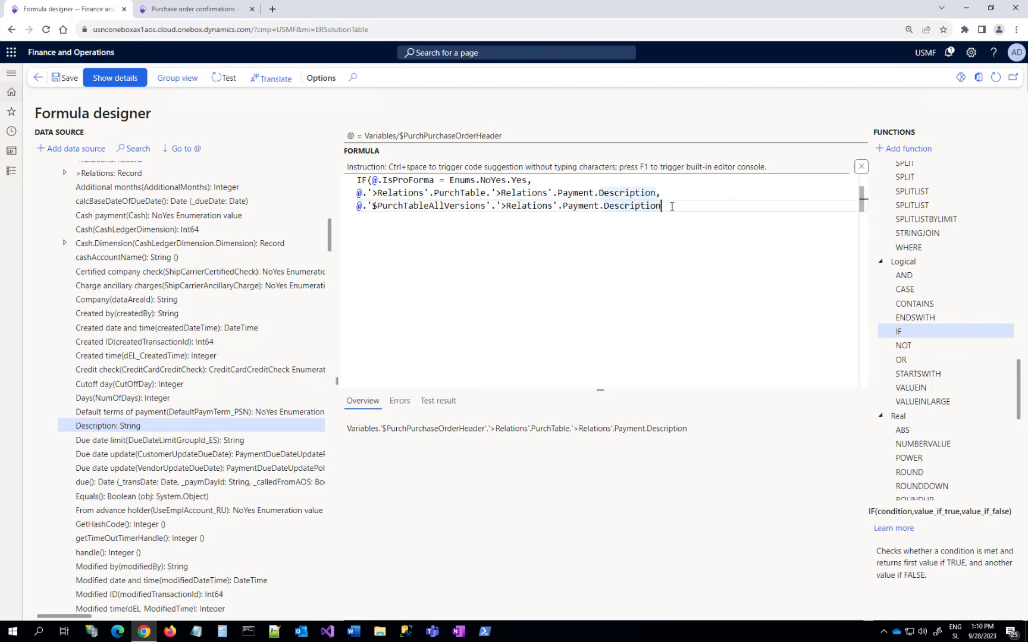
pyautogui.write(')')
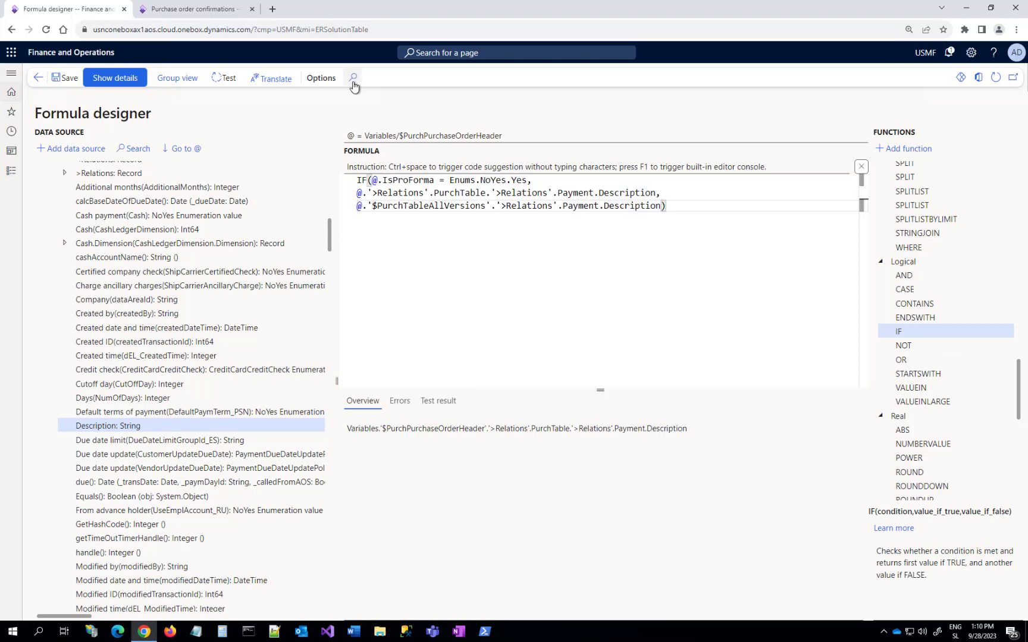
# - Return to Purchase order confirmations and print the confirmation through print management in debug mode
pyautogui.click(36, 78)
pyautogui.click(35, 78)
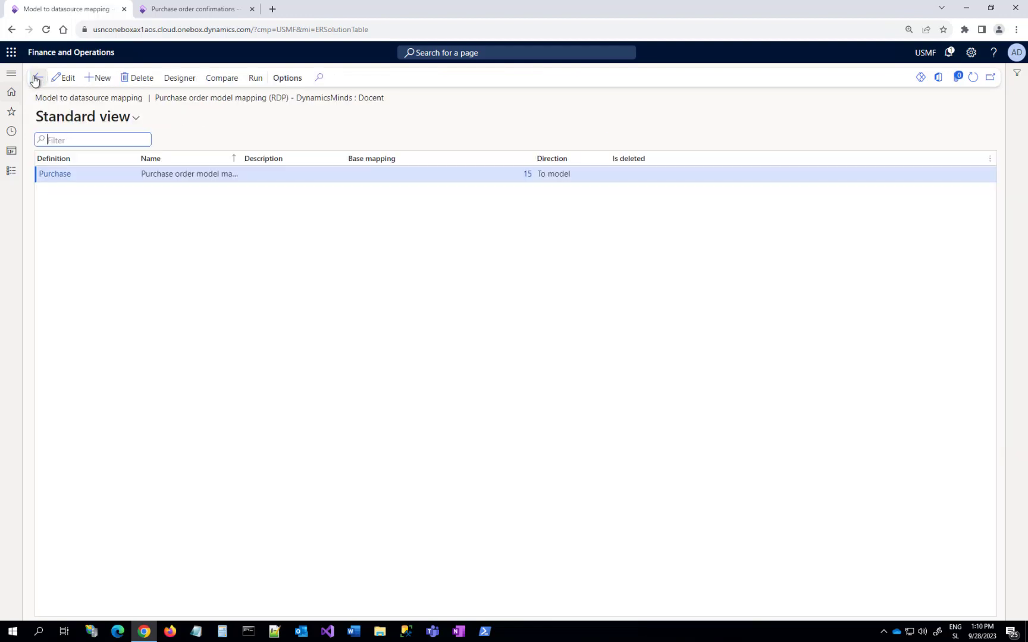
pyautogui.click(187, 12)
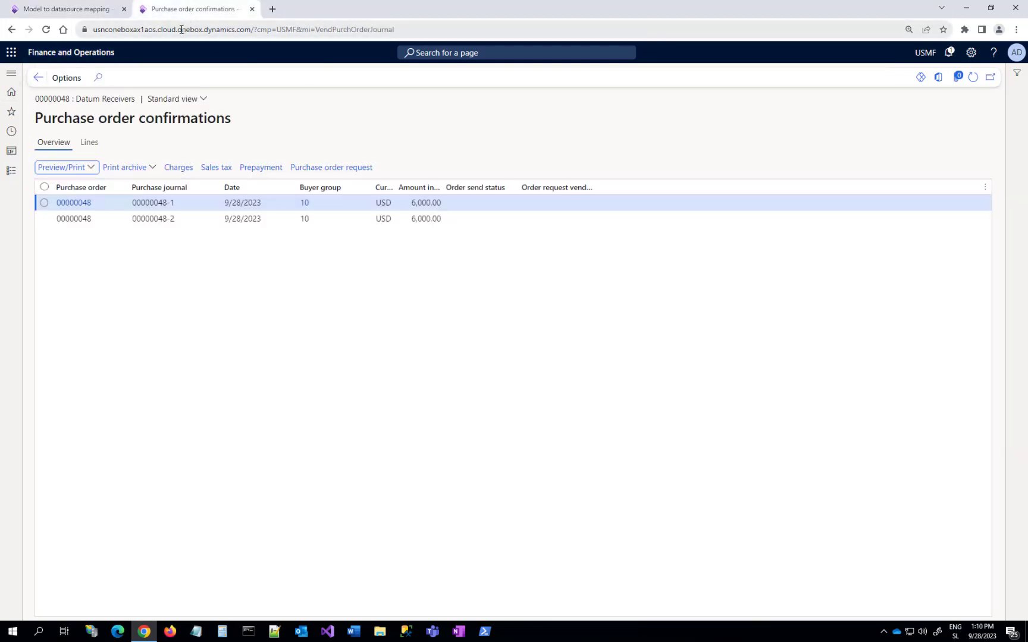
pyautogui.click(89, 168)
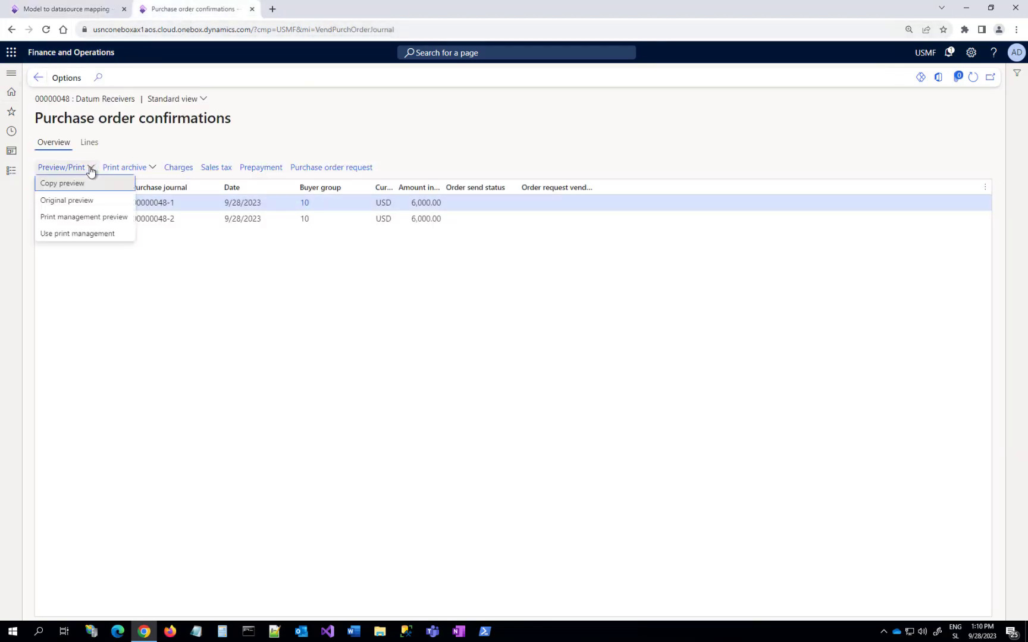
pyautogui.click(85, 233)
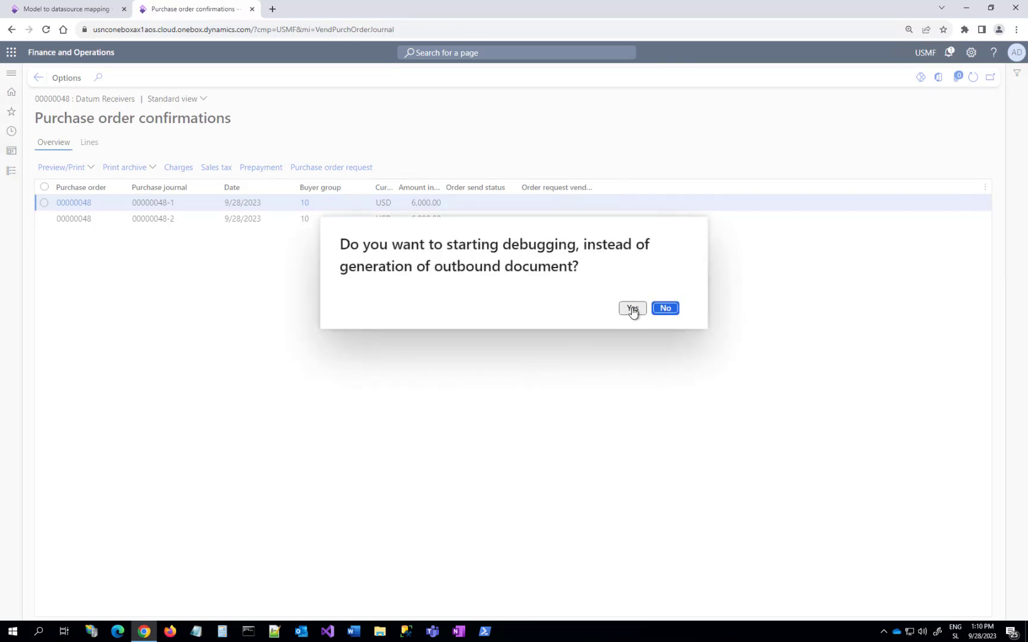
pyautogui.click(633, 308)
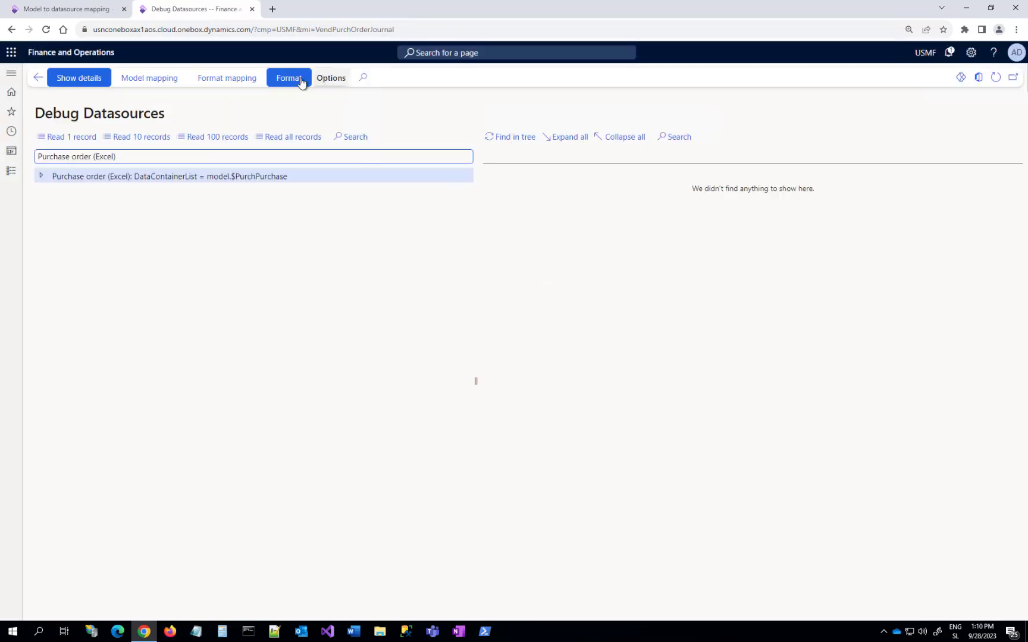
# - Expand Purchase order (Excel) down to DocumentDetails and evaluate DocumentDetails_PaymTermId_Value
pyautogui.click(43, 177)
pyautogui.click(47, 191)
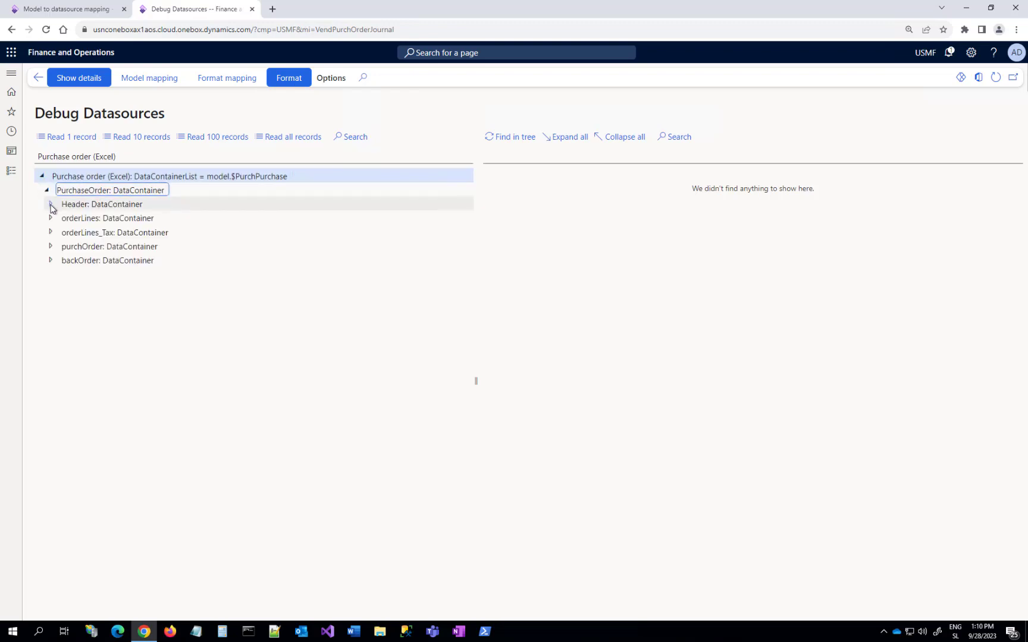
pyautogui.click(51, 204)
pyautogui.click(55, 274)
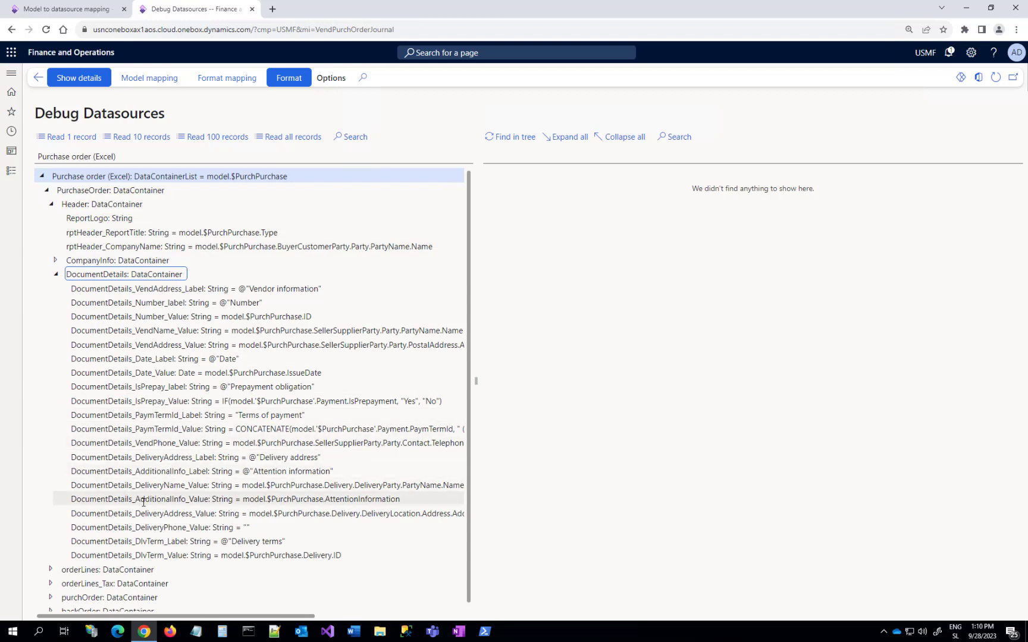
pyautogui.click(179, 429)
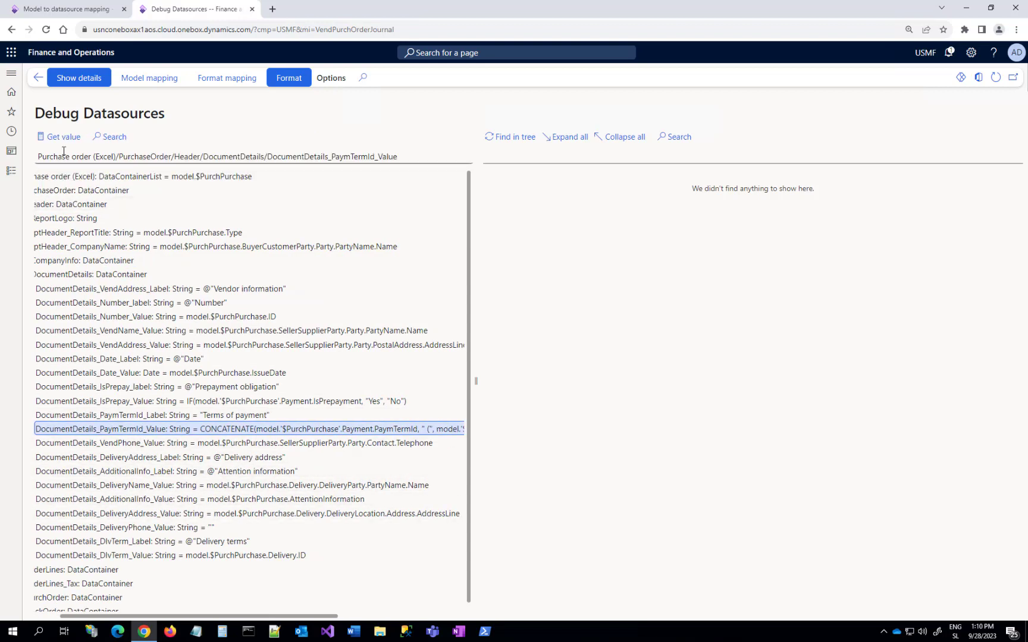
pyautogui.click(57, 136)
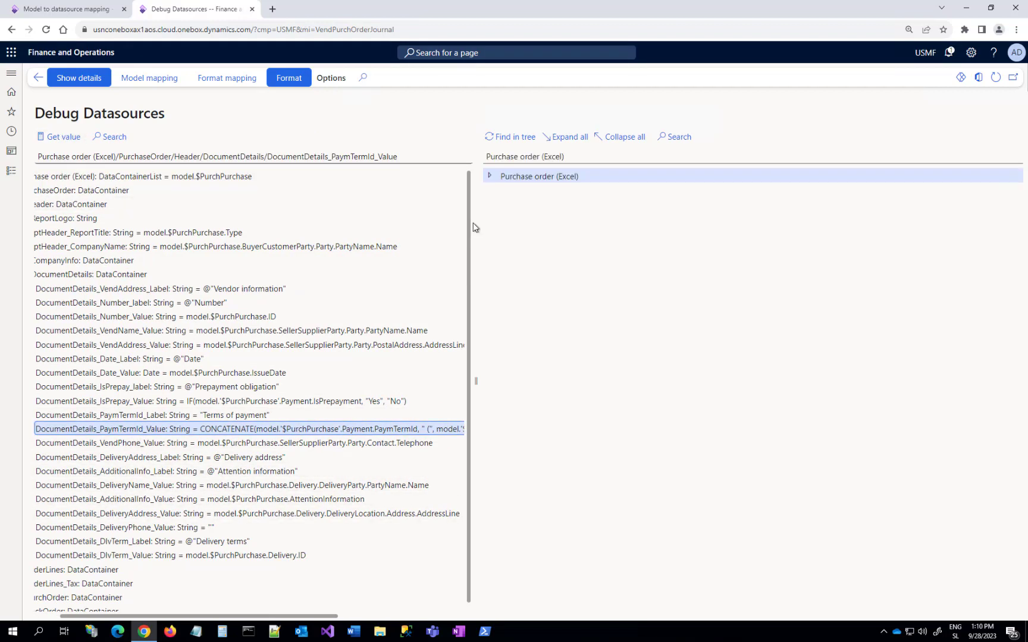
# - Expand the result to reveal payment terms Net30 (Net 30 days), then leave the debugger
pyautogui.click(490, 176)
pyautogui.click(495, 190)
pyautogui.click(499, 204)
pyautogui.click(505, 218)
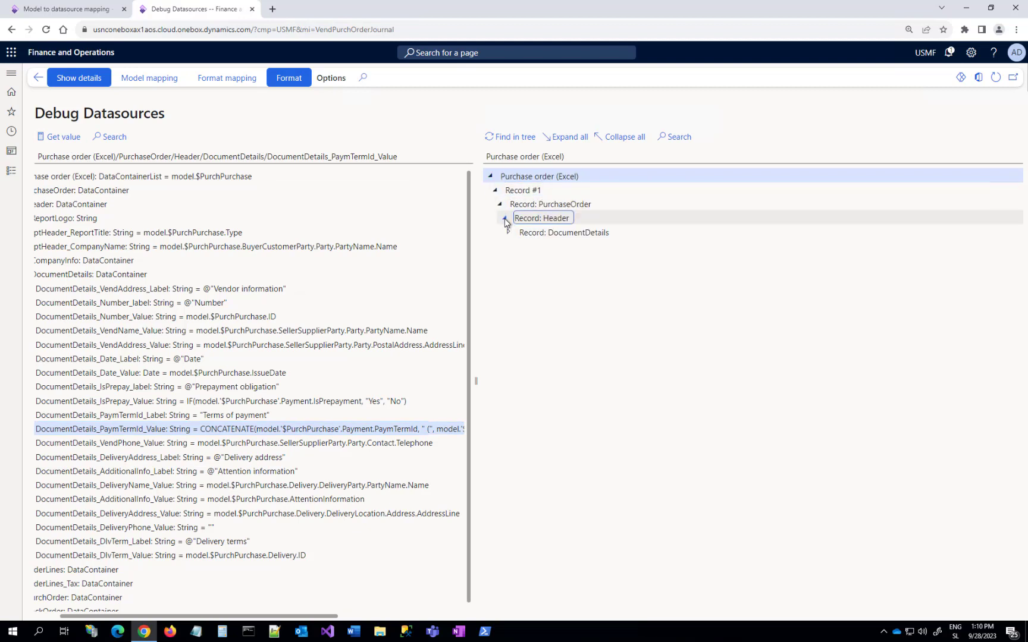
pyautogui.click(509, 232)
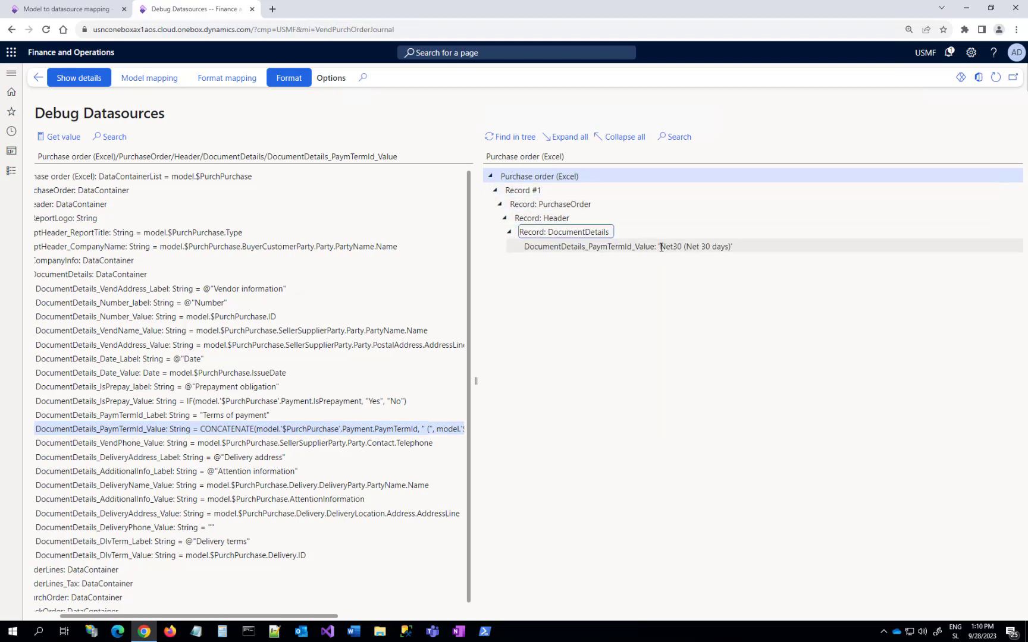
pyautogui.moveTo(661, 247); pyautogui.dragTo(739, 251)
pyautogui.click(38, 77)
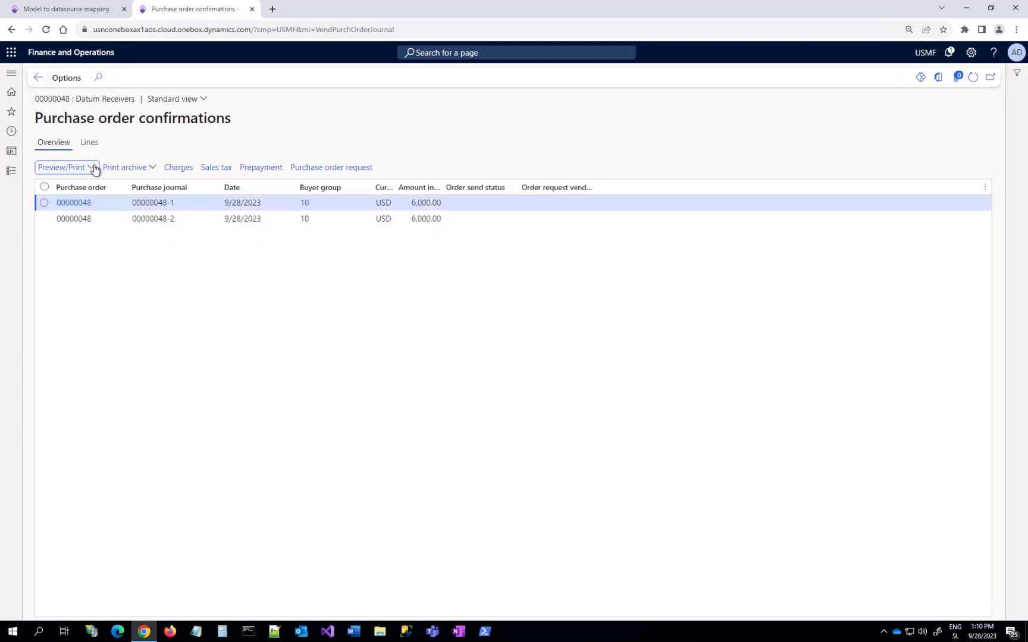
# - Preview confirmation 00000048-1 as a PDF using print management settings
pyautogui.click(94, 169)
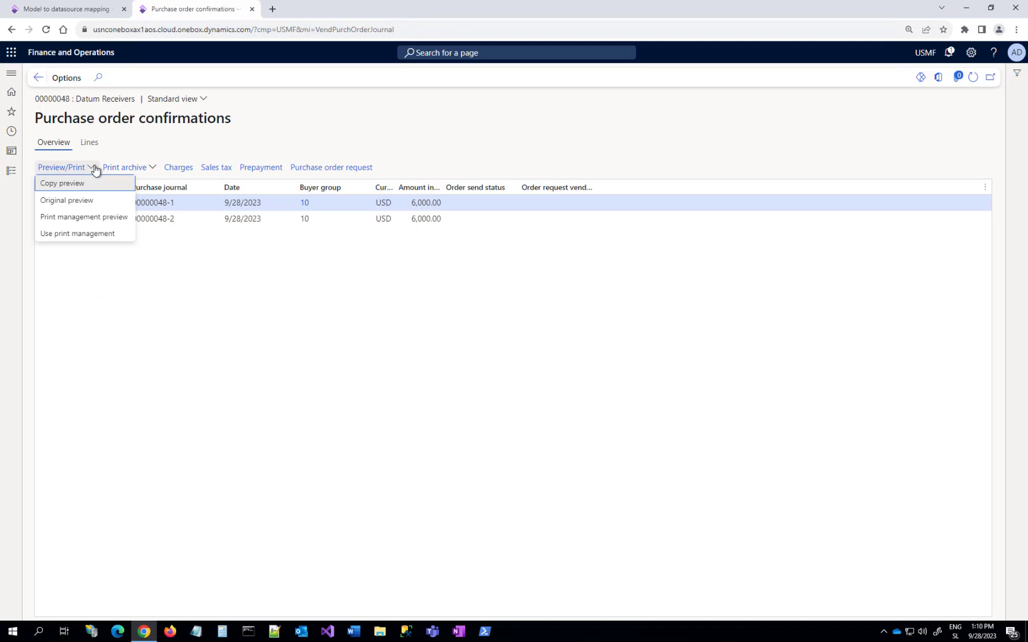
pyautogui.click(92, 238)
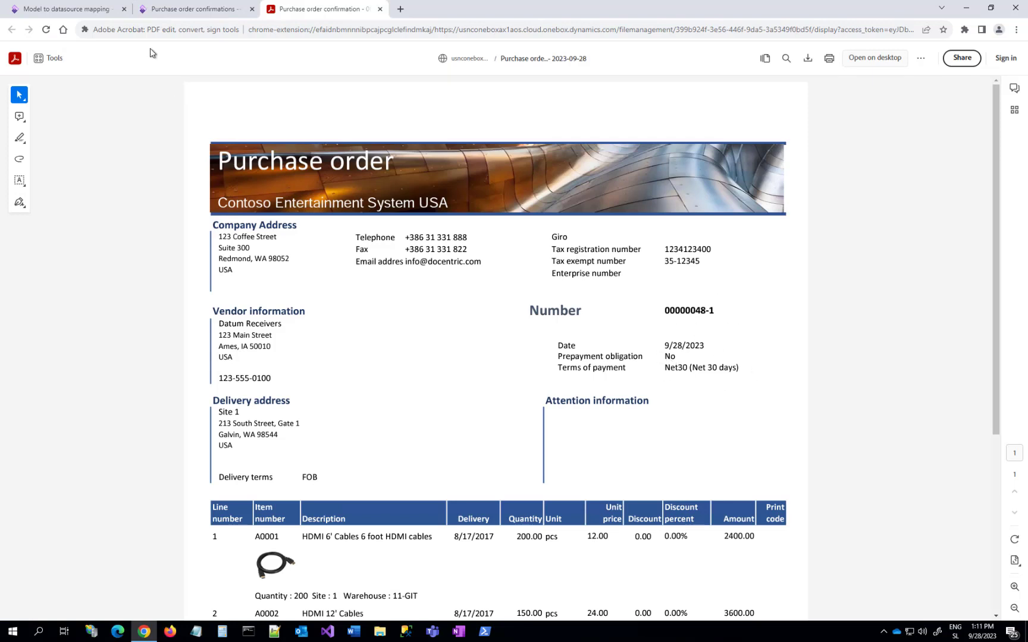
pyautogui.click(172, 10)
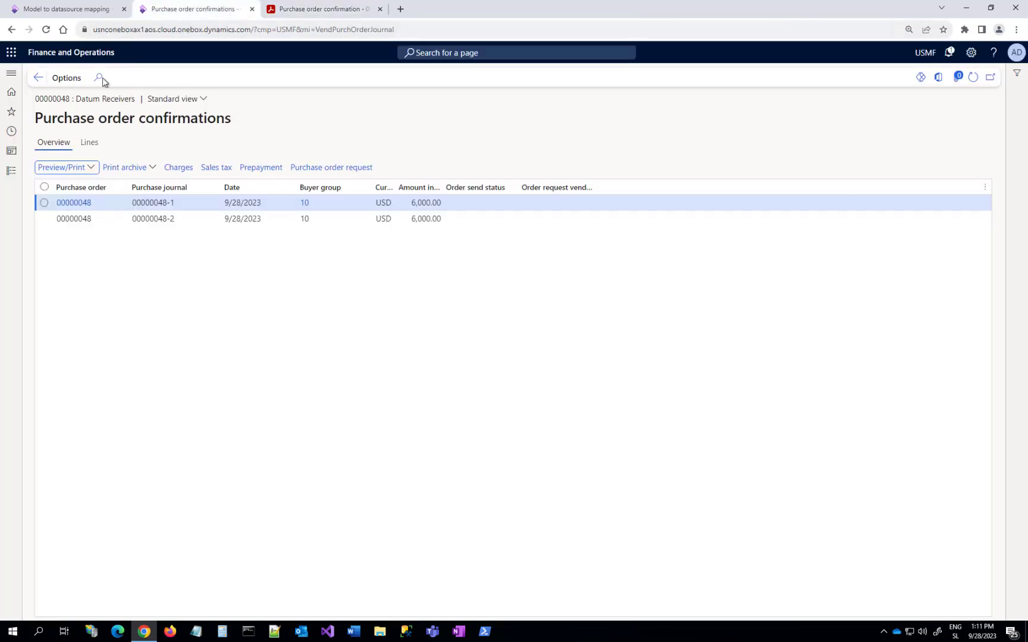
# - Preview confirmation 00000048-2 as a PDF without debugging, showing Net15 payment terms
pyautogui.click(180, 218)
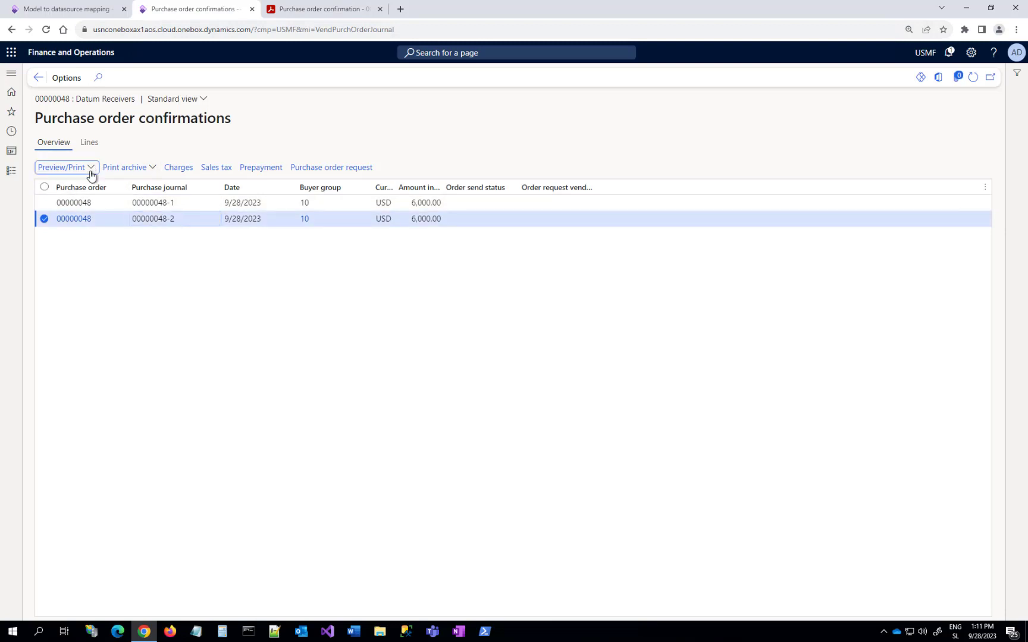
pyautogui.click(93, 171)
pyautogui.click(92, 236)
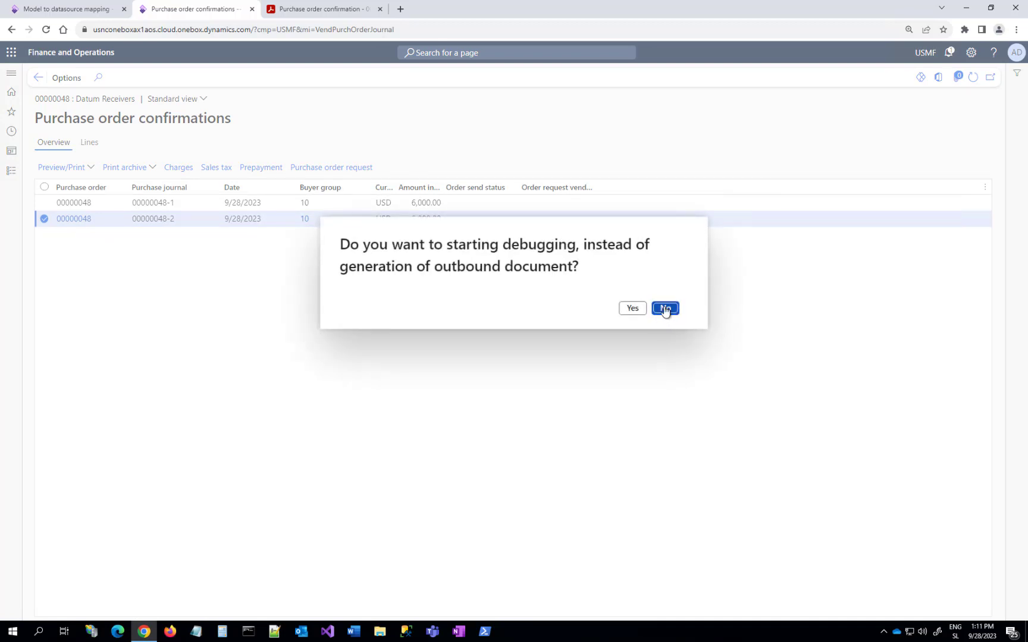
pyautogui.click(664, 308)
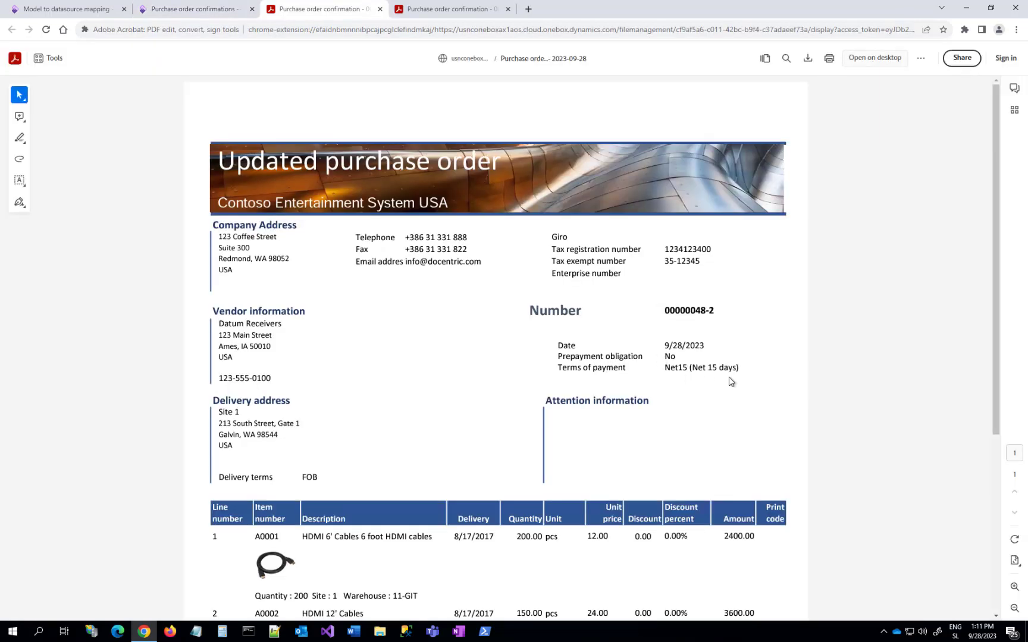
pyautogui.click(176, 12)
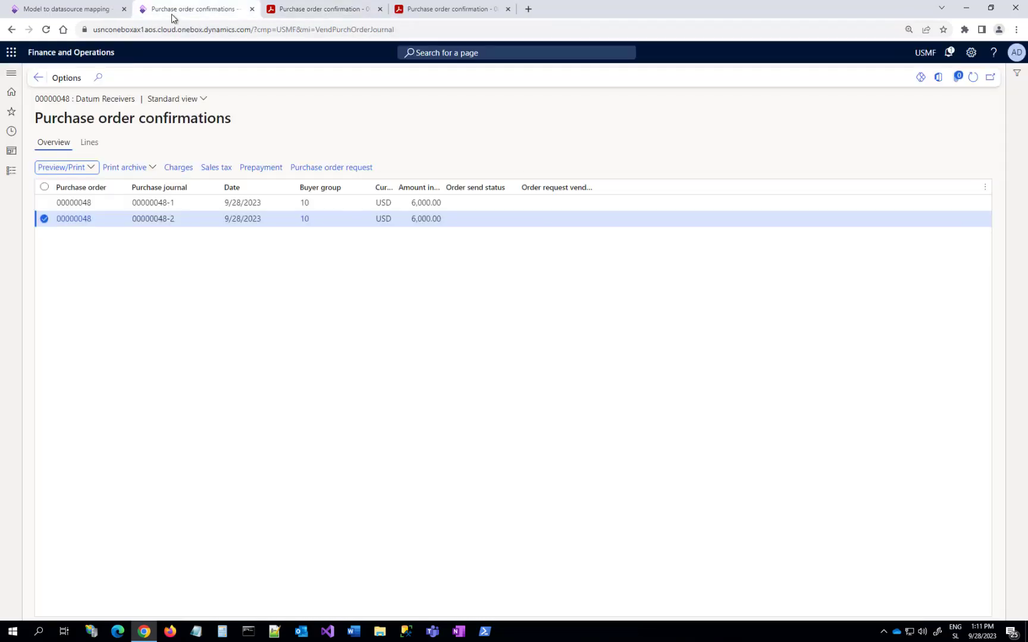
# - Go back to All purchase orders and open order 00000105 for Tailspin Parts
pyautogui.click(37, 78)
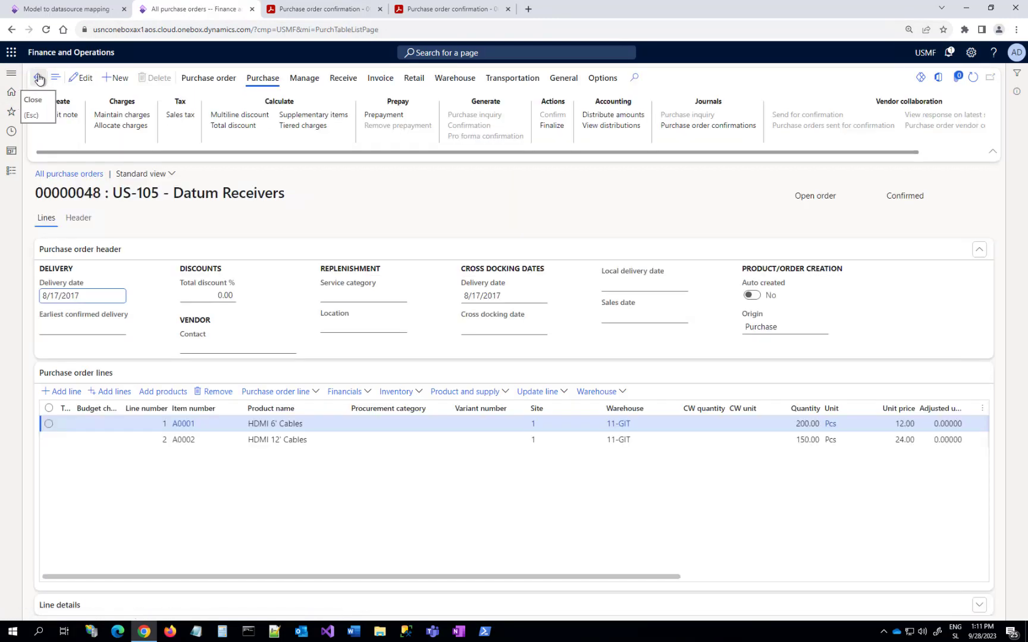
pyautogui.click(38, 78)
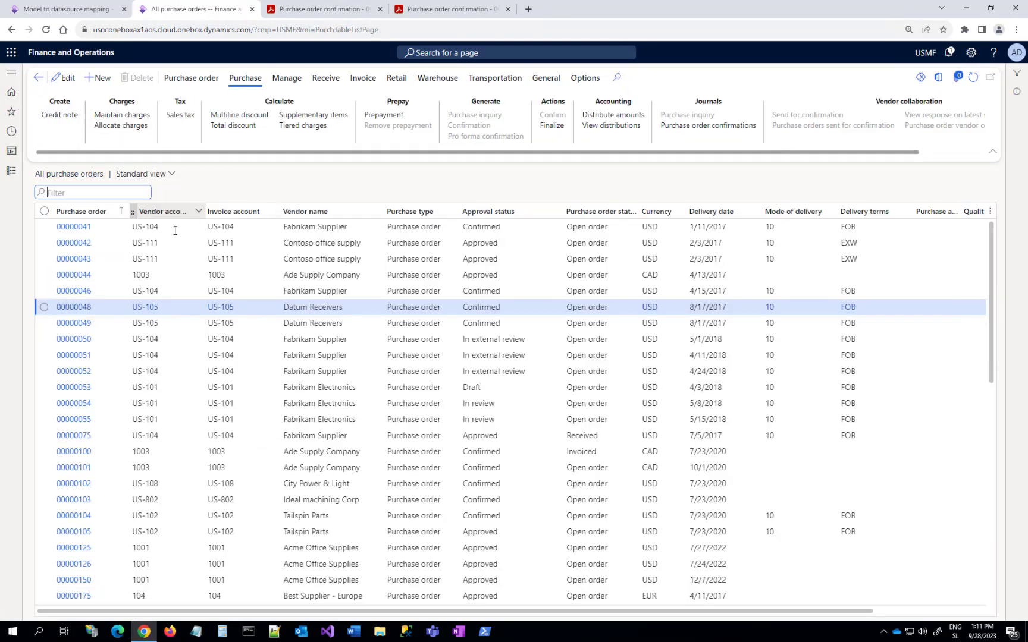
pyautogui.hotkey('ctrl', 'f')
pyautogui.click(78, 533)
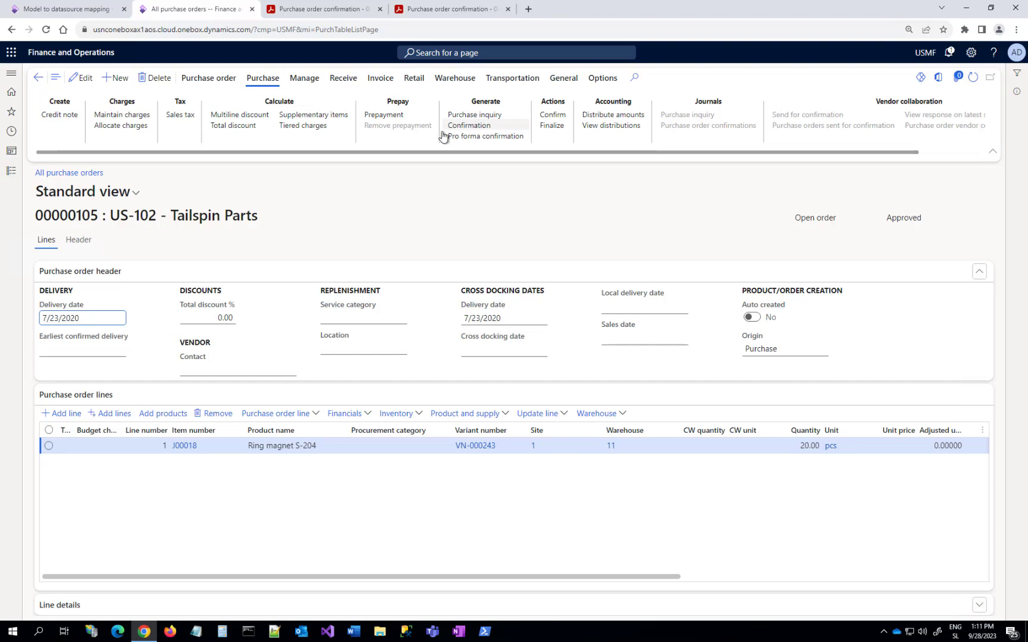
# - Run a pro forma confirmation from the header and generate the PDF without debugging
pyautogui.click(84, 242)
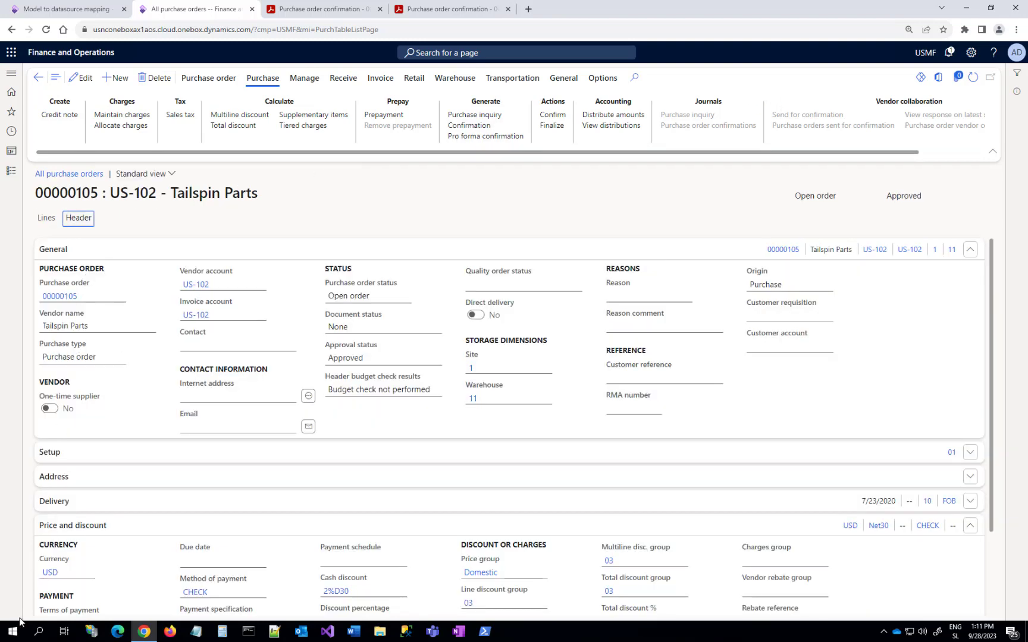
pyautogui.scroll(-1, 20, 575)
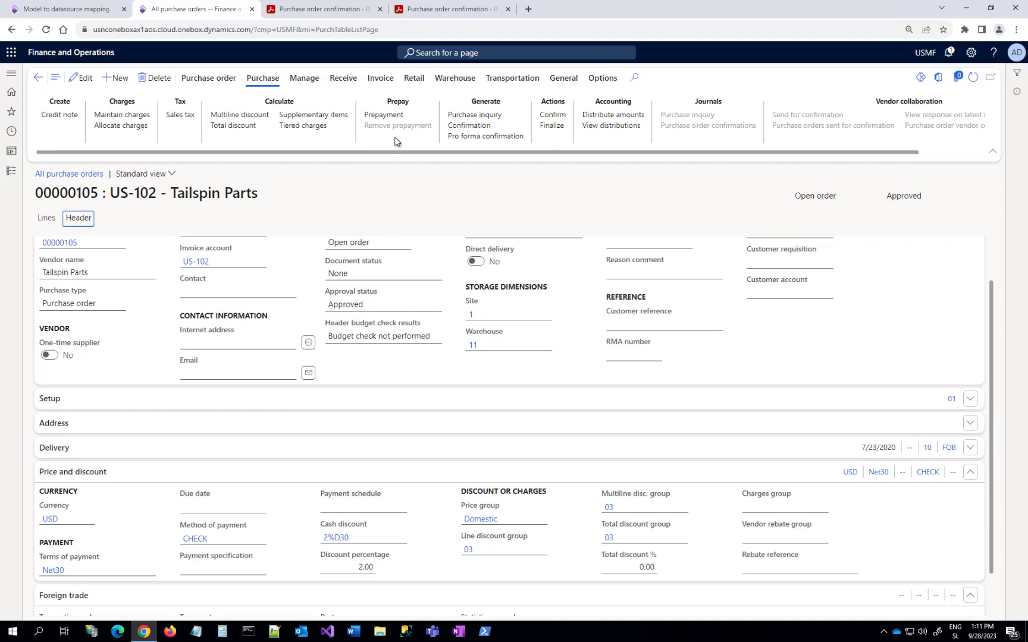
pyautogui.click(481, 136)
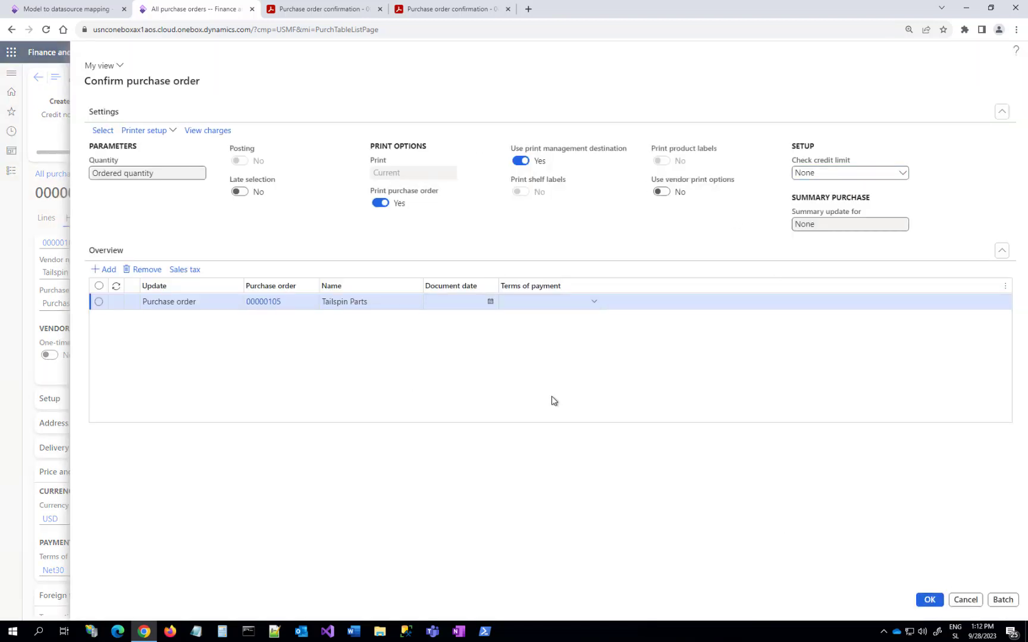
pyautogui.press('Return')
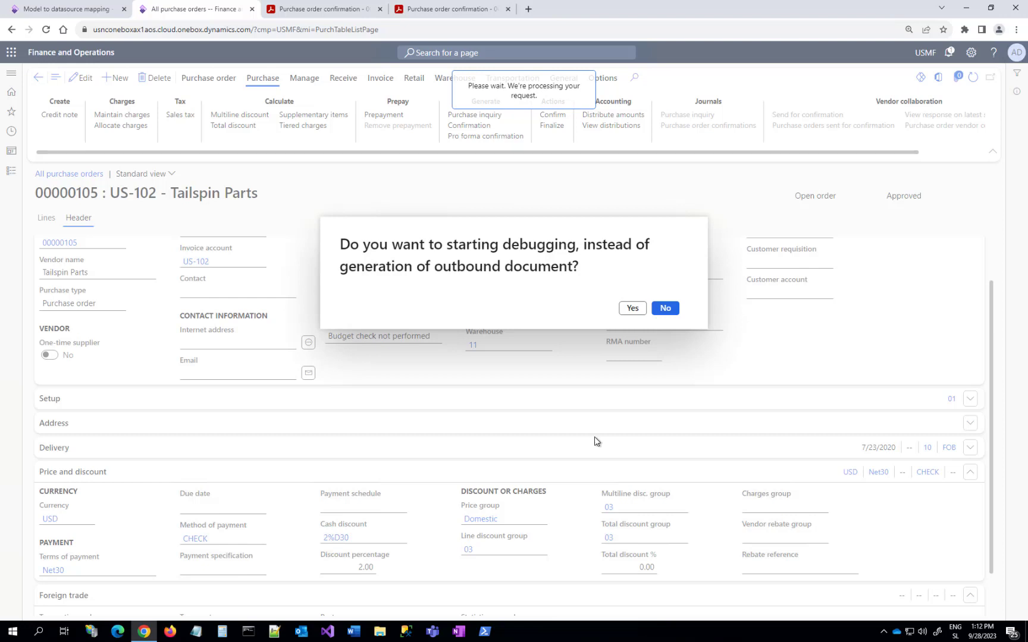
pyautogui.press('Return')
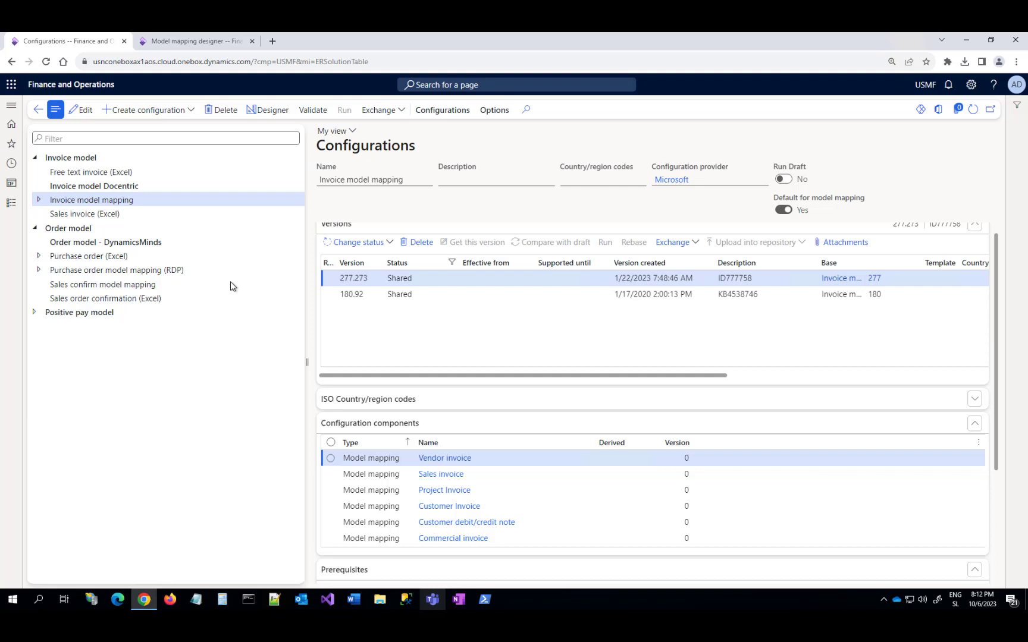
# - Run Free text invoice (Excel) for invoice CIV-000002, then open and close the generated xlsx
pyautogui.click(91, 172)
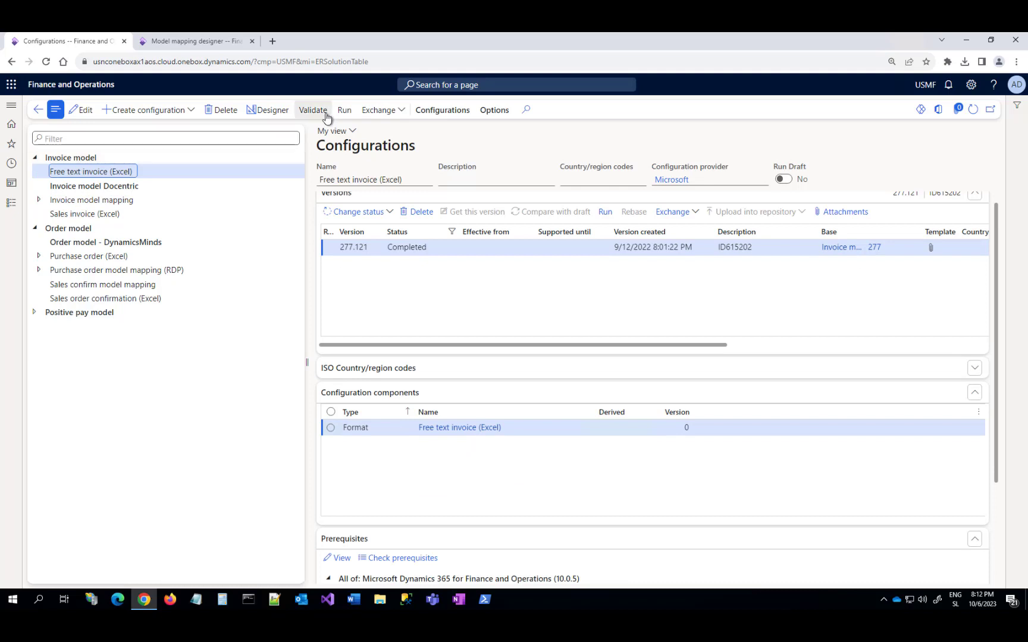
pyautogui.click(345, 111)
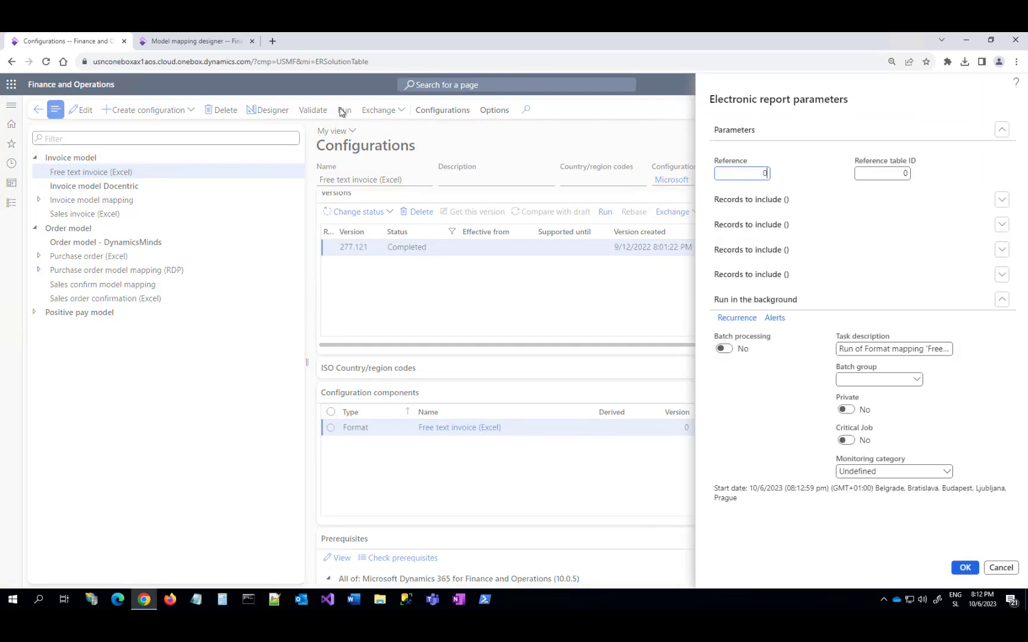
pyautogui.click(1003, 276)
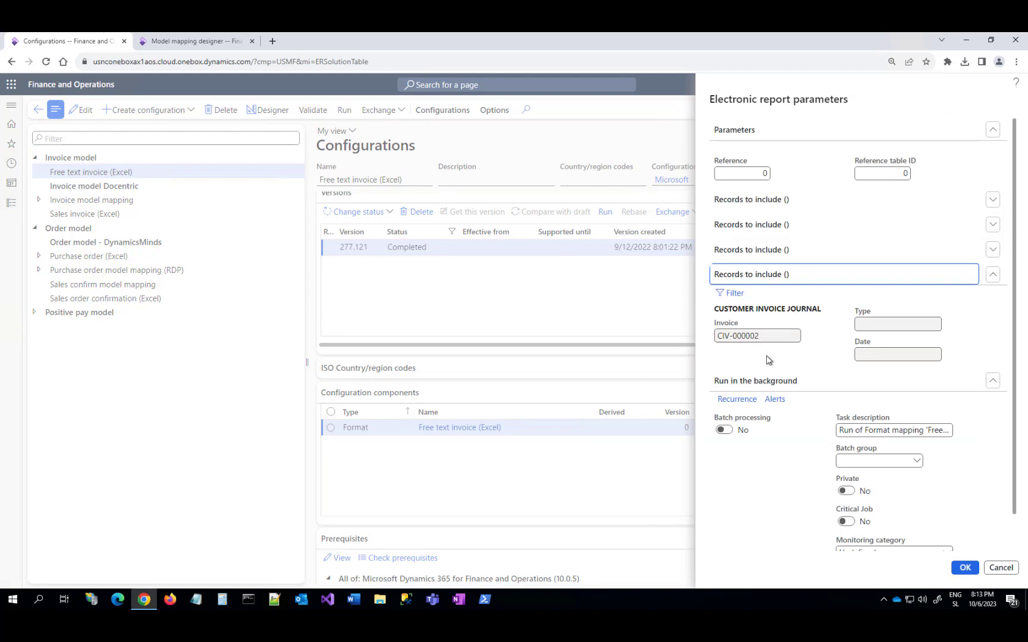
pyautogui.moveTo(769, 336); pyautogui.dragTo(703, 333)
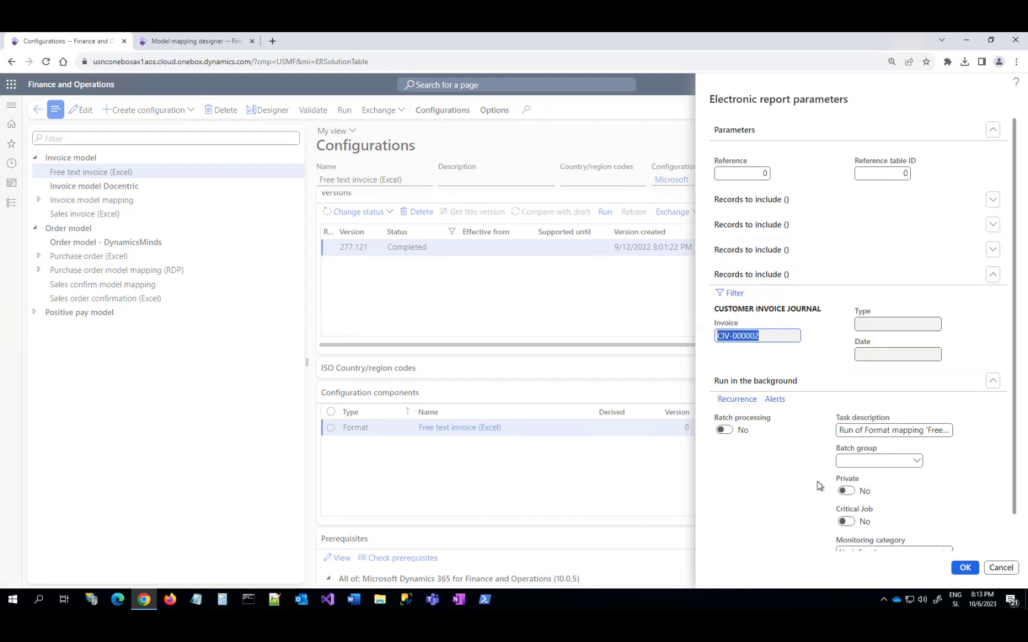
pyautogui.click(963, 567)
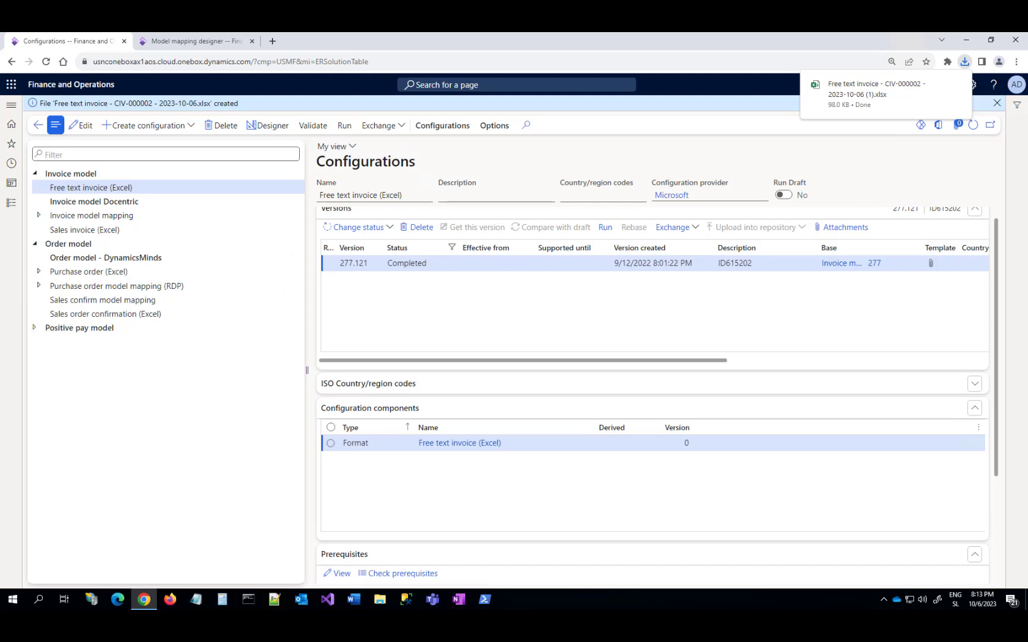
pyautogui.click(857, 94)
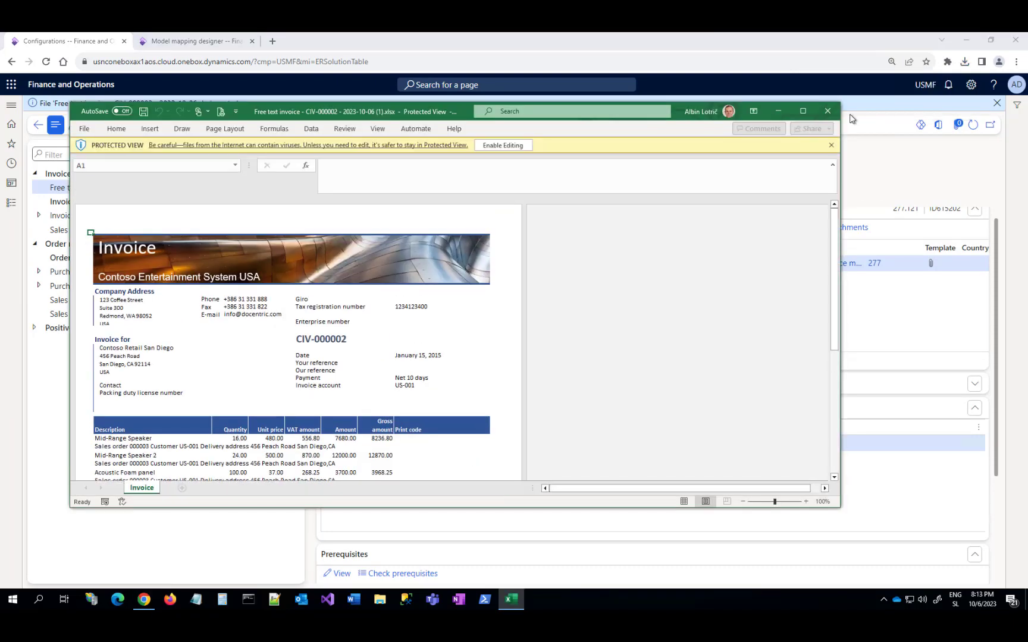
pyautogui.click(827, 111)
# - Run Purchase order (Excel) without debugging, hit the format mapping error, then reselect Free text invoice (Excel)
pyautogui.click(76, 272)
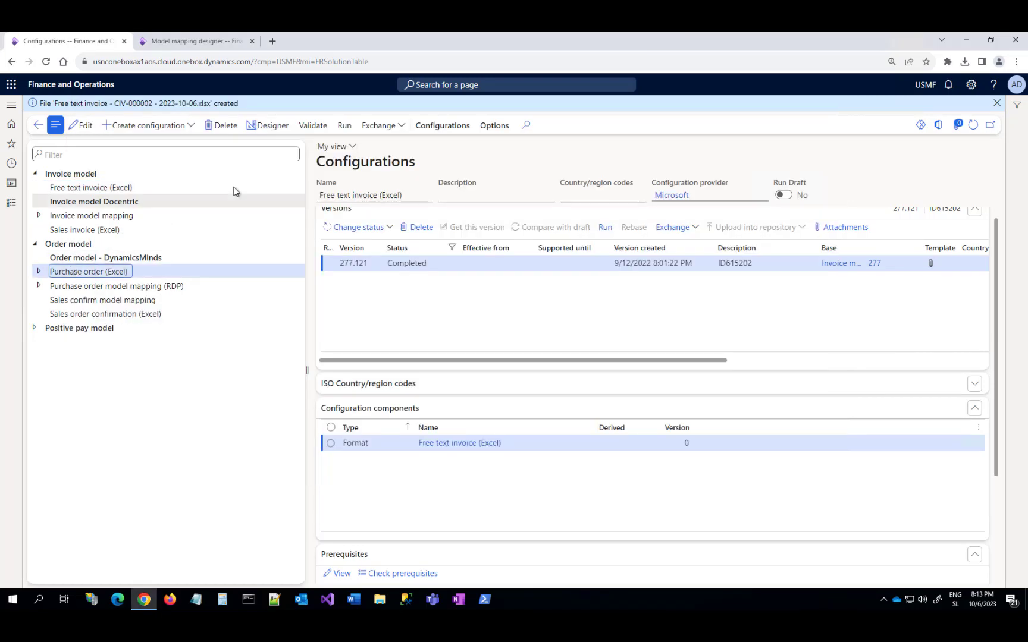
pyautogui.click(356, 126)
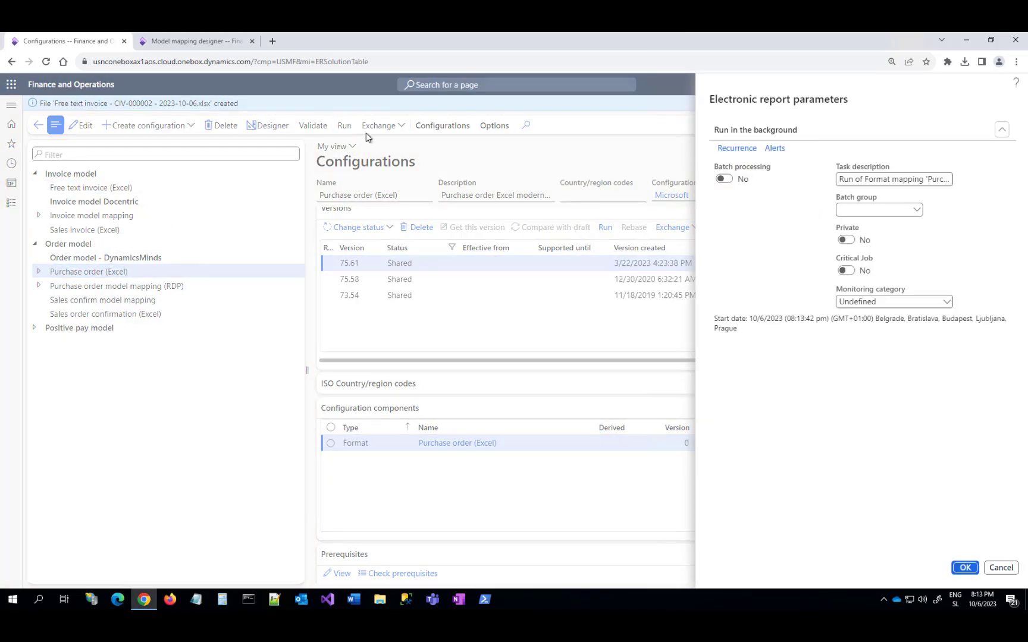
pyautogui.click(964, 569)
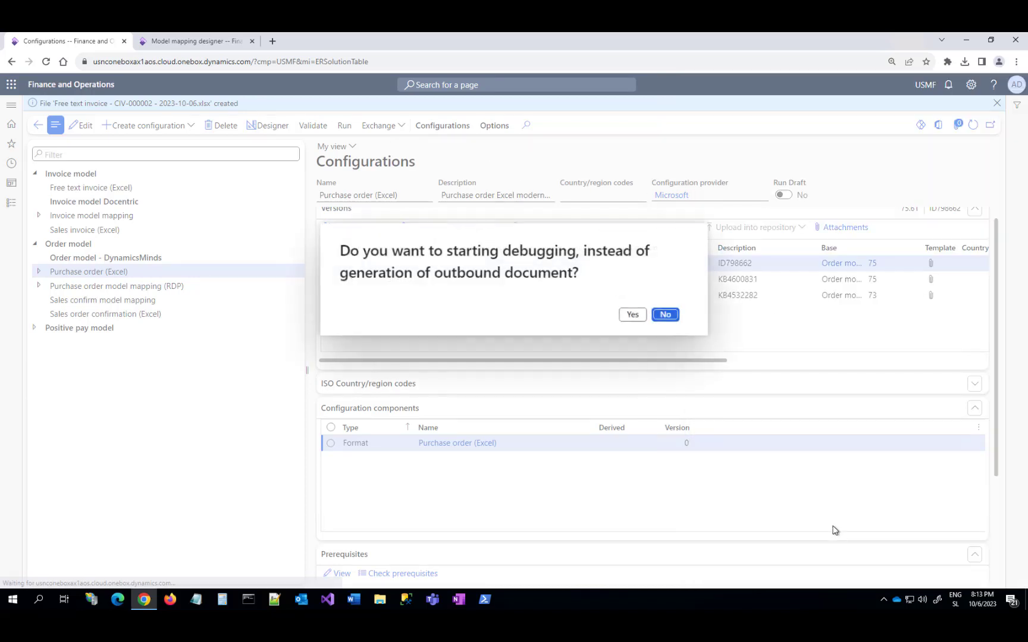
pyautogui.click(666, 320)
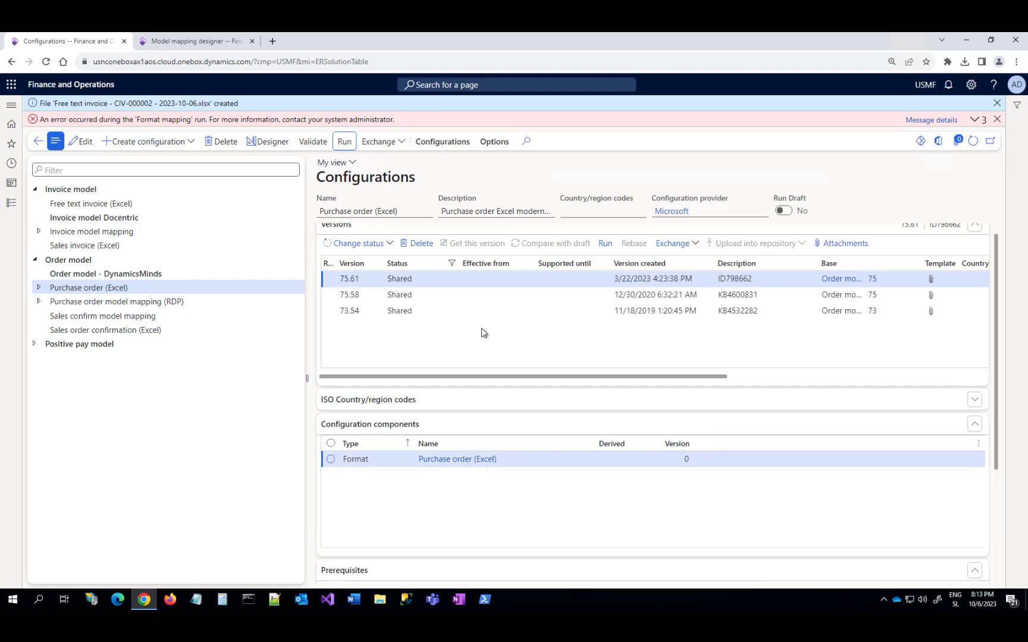
pyautogui.click(87, 203)
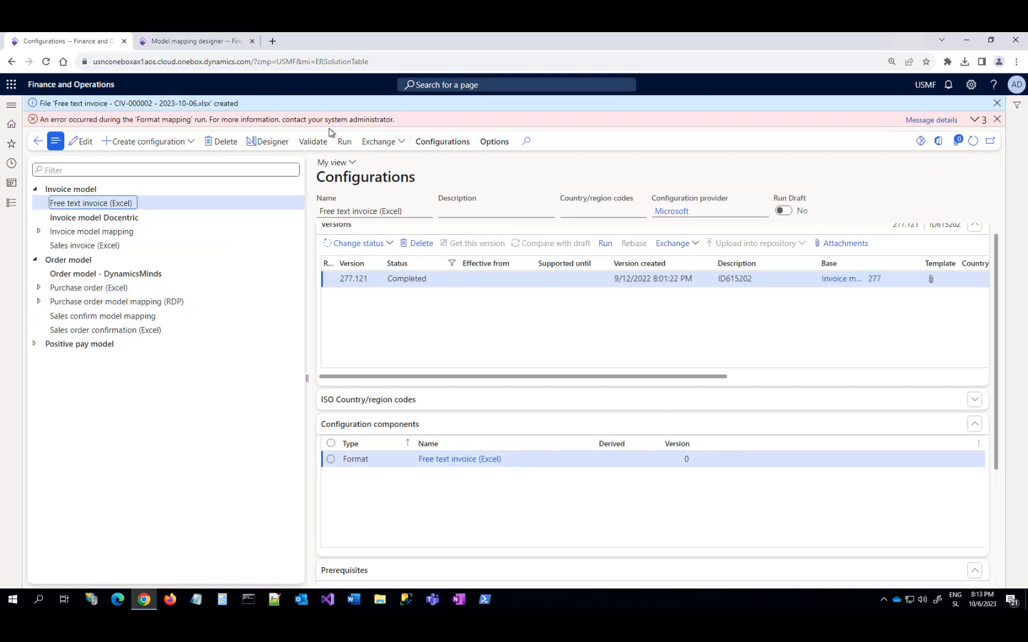
# - Run Free text invoice (Excel) in the debugger and evaluate Invoice > Header > DocumentDetails_Number
pyautogui.click(343, 141)
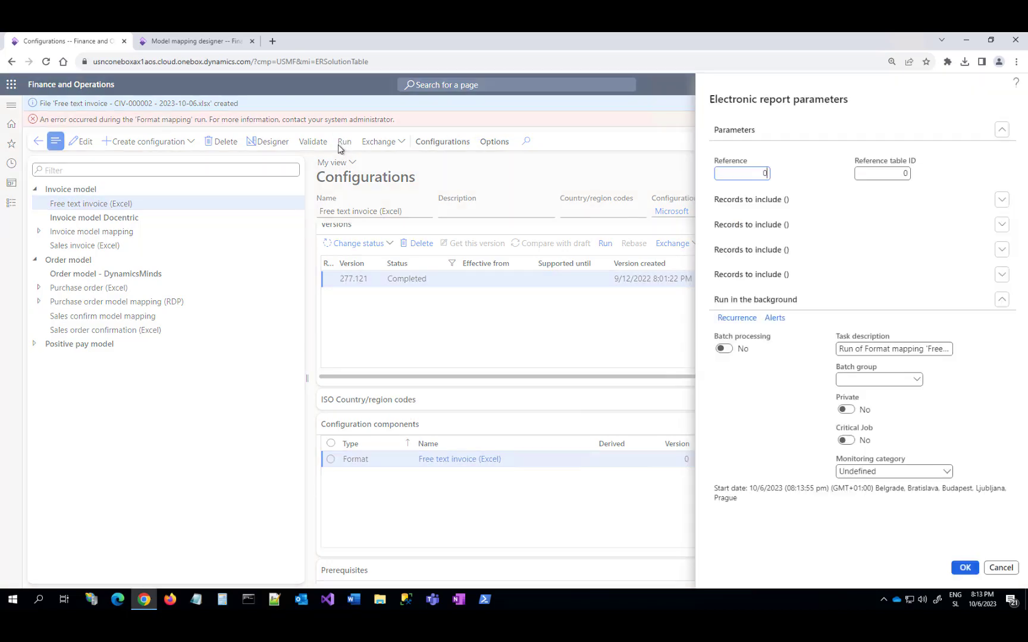
pyautogui.click(964, 567)
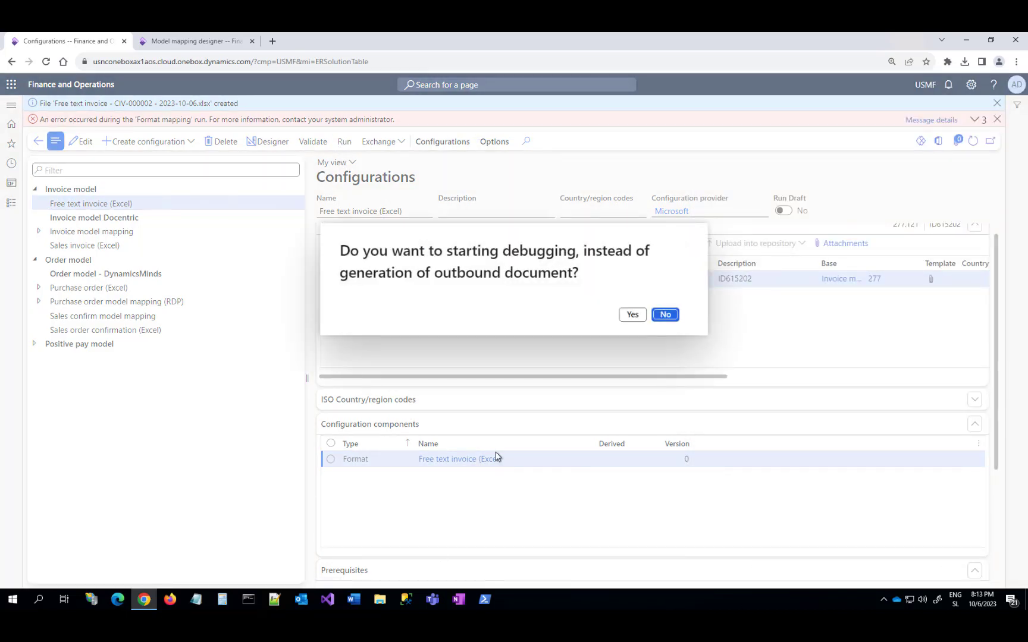
pyautogui.click(632, 315)
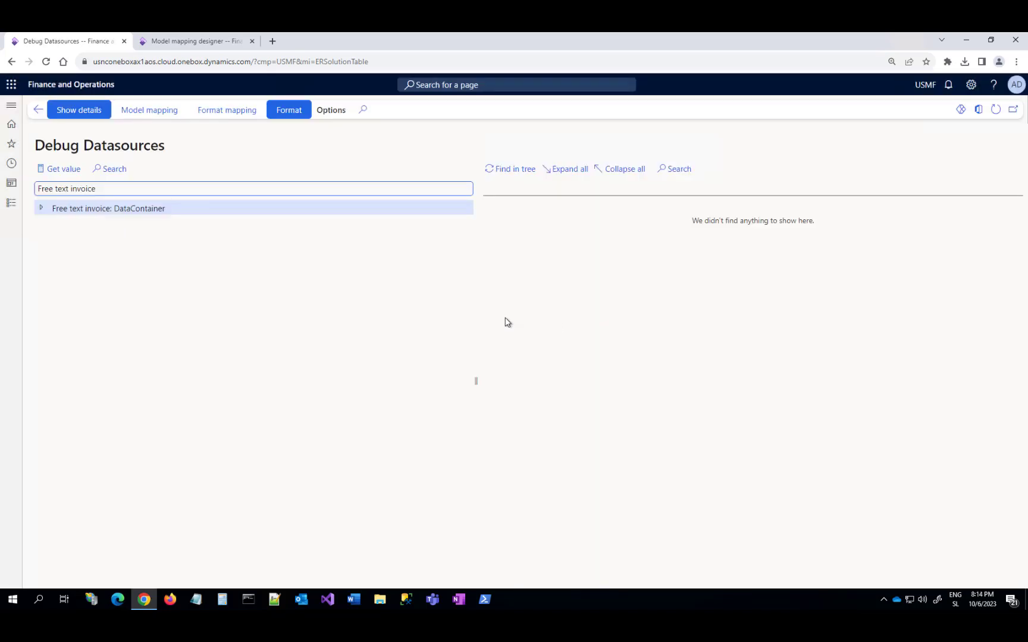
pyautogui.click(41, 209)
pyautogui.click(46, 222)
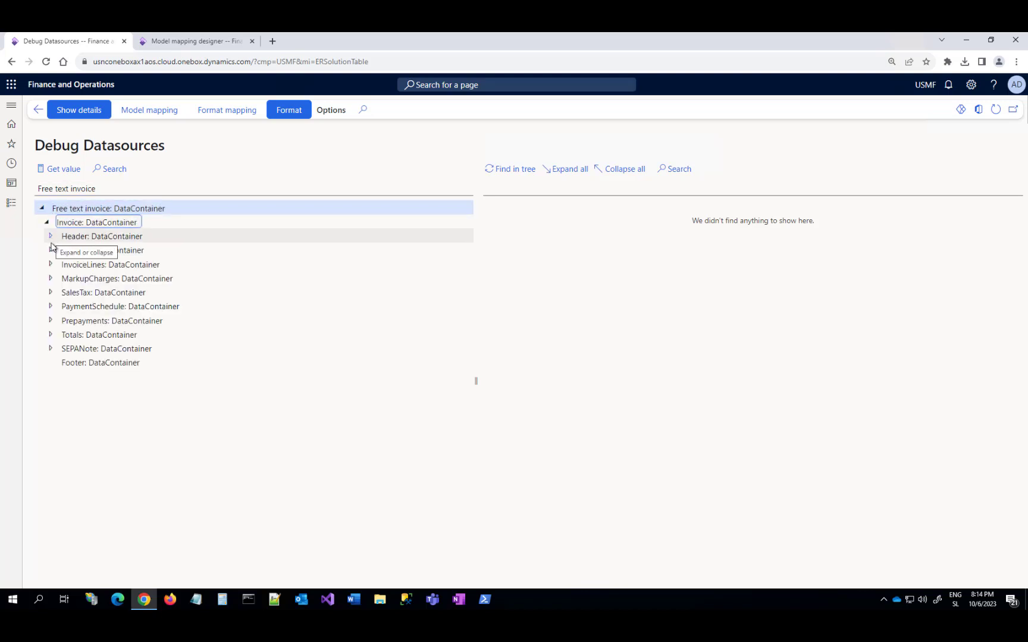
pyautogui.click(50, 237)
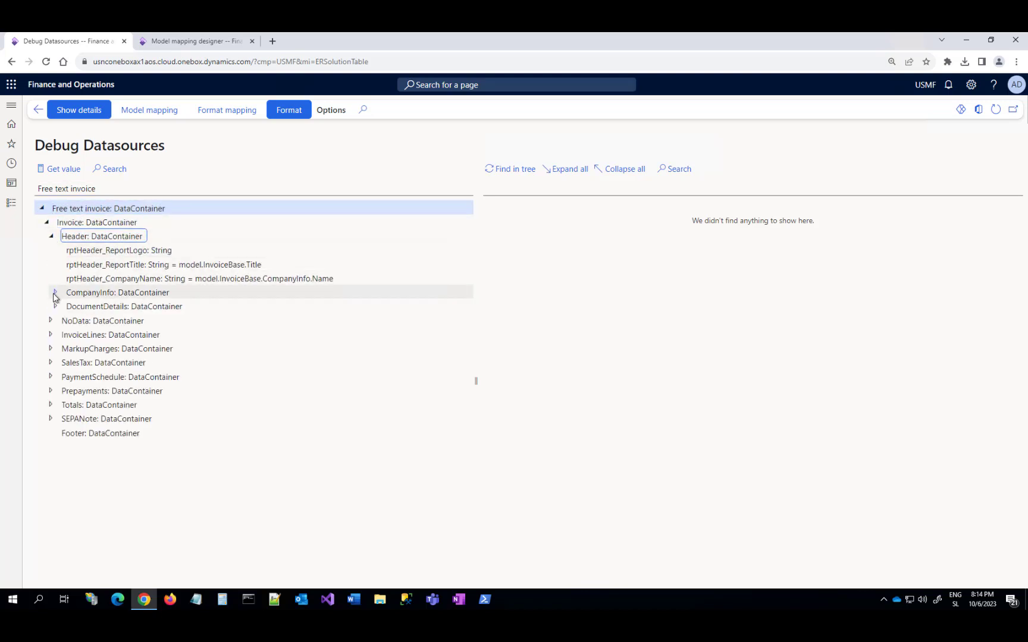
pyautogui.click(55, 308)
pyautogui.click(115, 333)
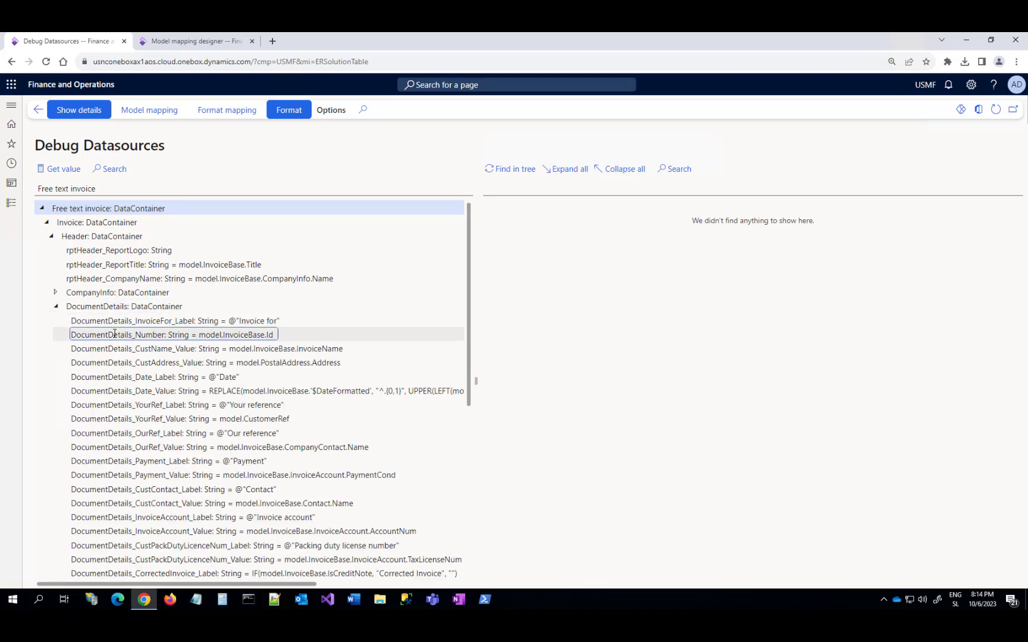
pyautogui.click(66, 169)
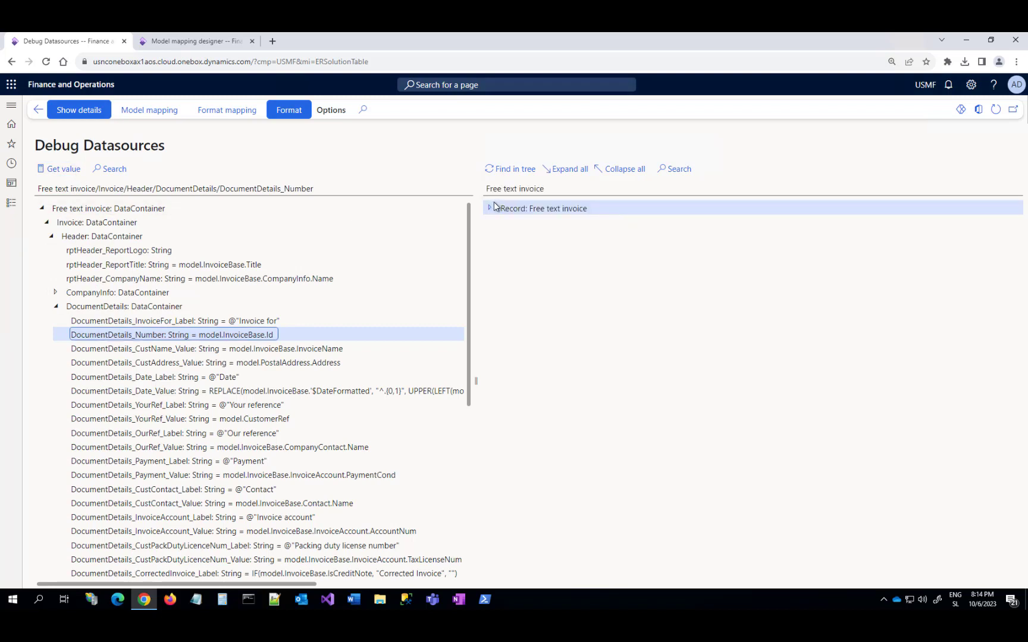
# - Expand the result to highlight CIV-000002, then leave the debugger for Configurations
pyautogui.click(490, 208)
pyautogui.click(494, 223)
pyautogui.click(500, 236)
pyautogui.click(504, 250)
pyautogui.click(509, 266)
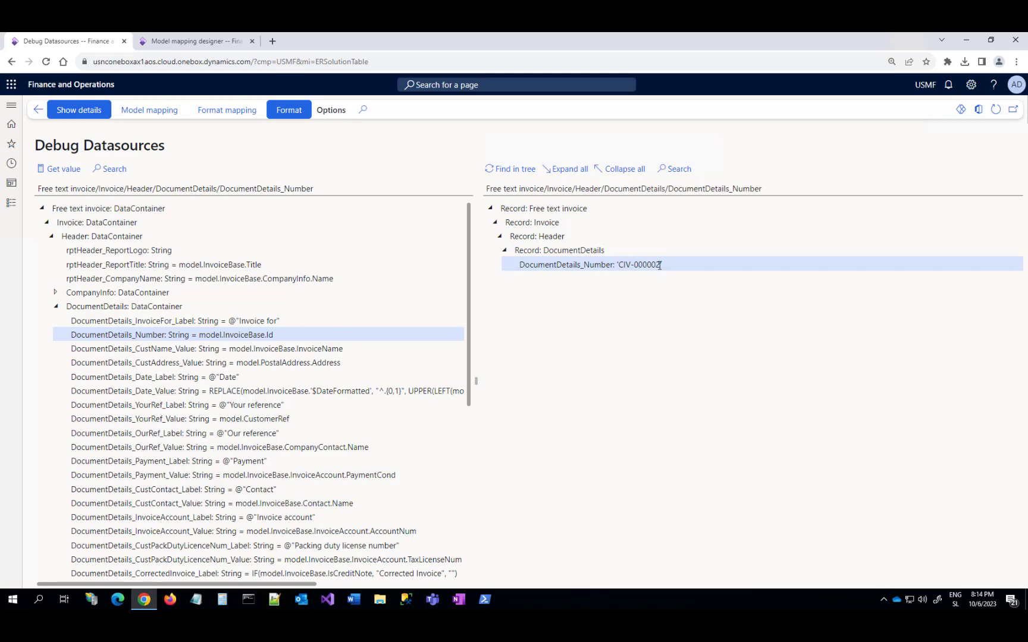
pyautogui.moveTo(665, 265); pyautogui.dragTo(497, 260)
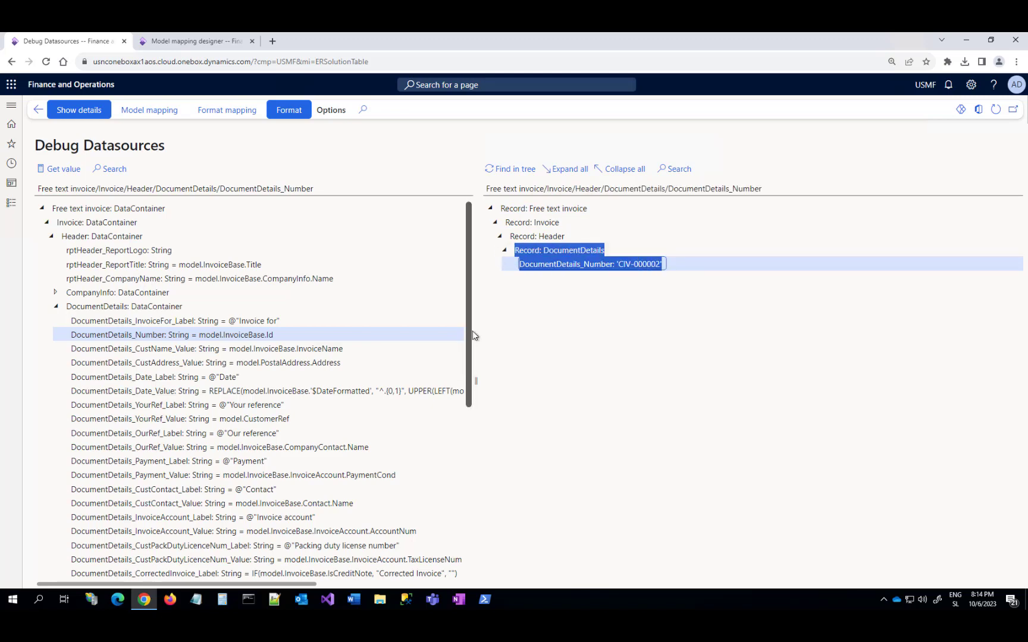
pyautogui.click(37, 109)
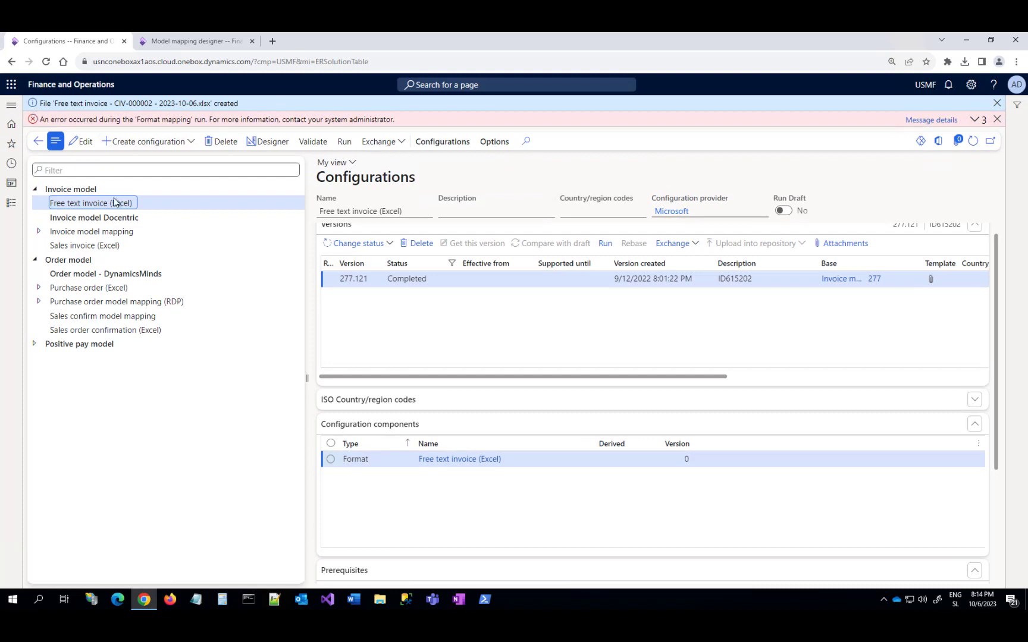
# - Dismiss the message bars and run Purchase order (Excel) in the debugger
pyautogui.click(995, 120)
pyautogui.click(997, 103)
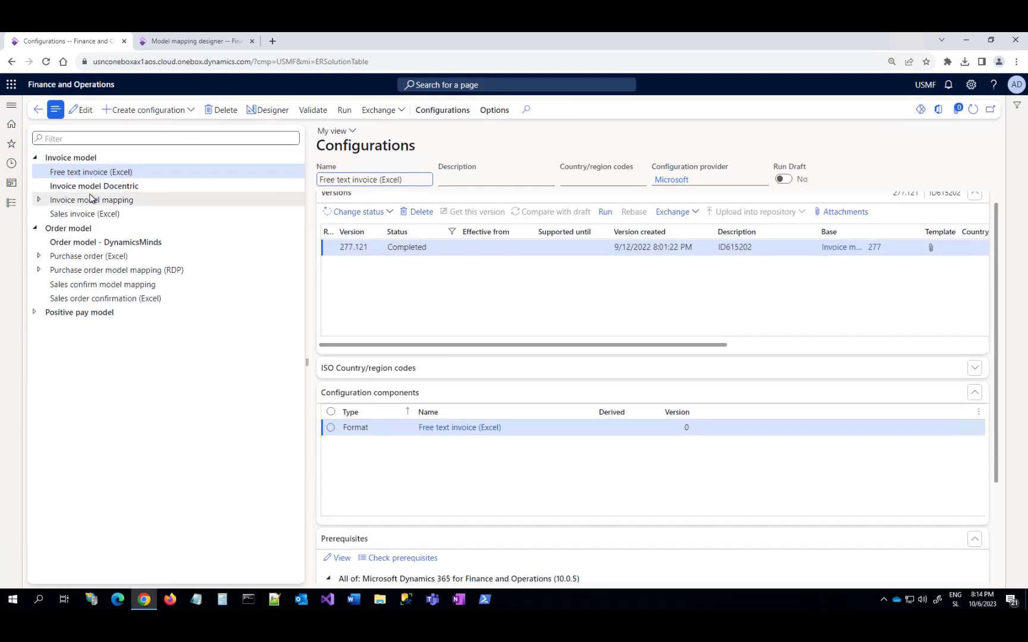
pyautogui.click(88, 256)
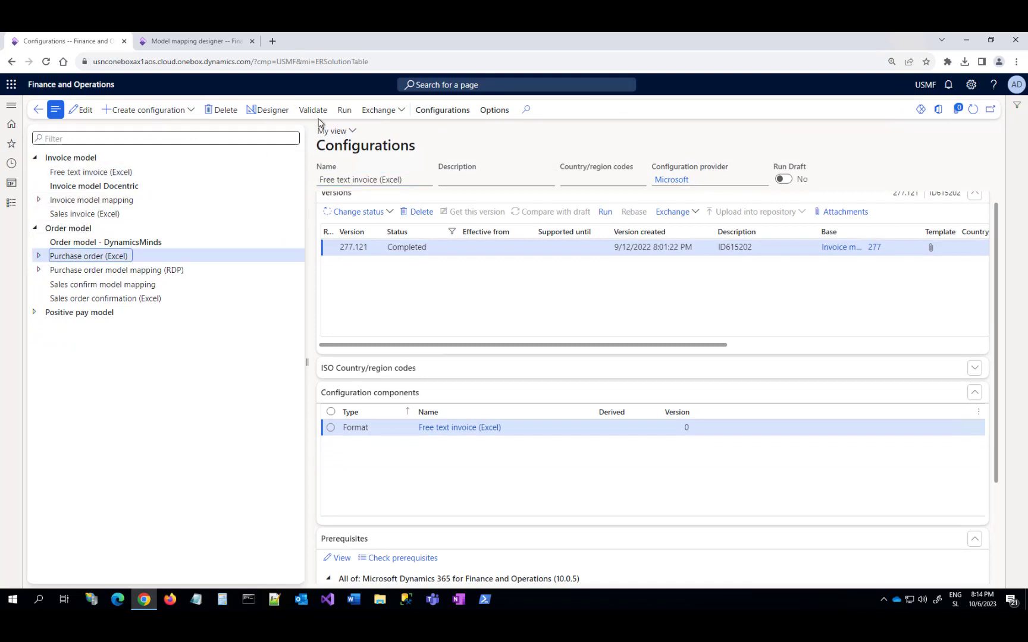
pyautogui.click(345, 111)
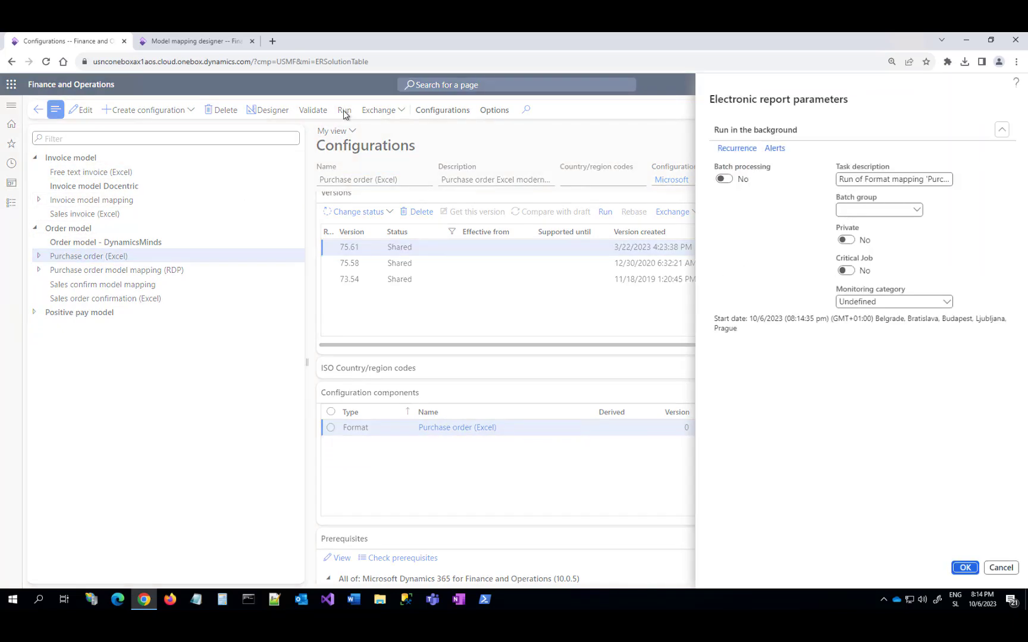
pyautogui.click(966, 569)
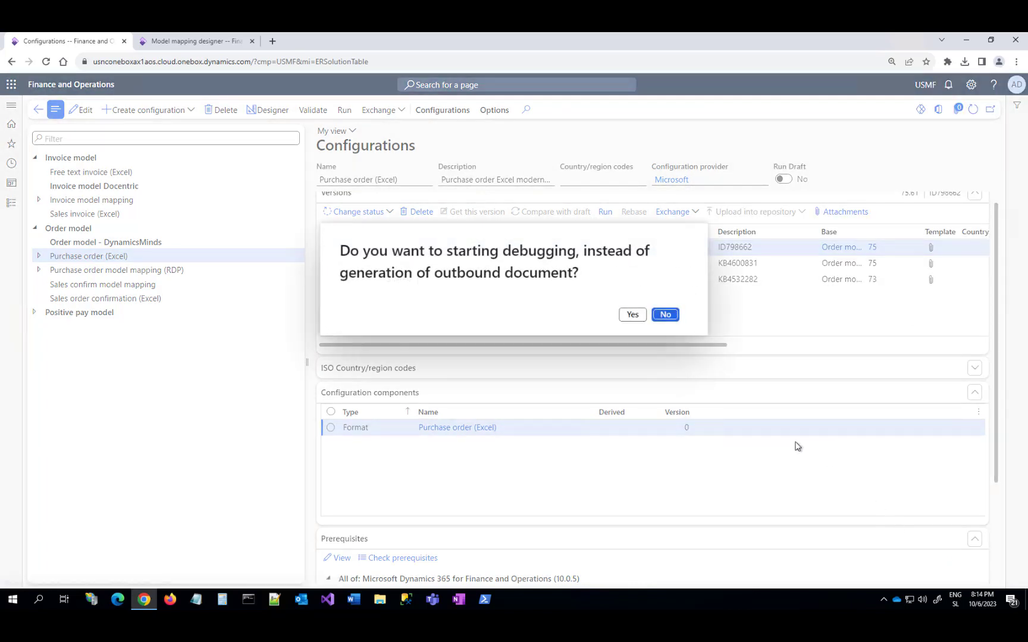
pyautogui.click(645, 321)
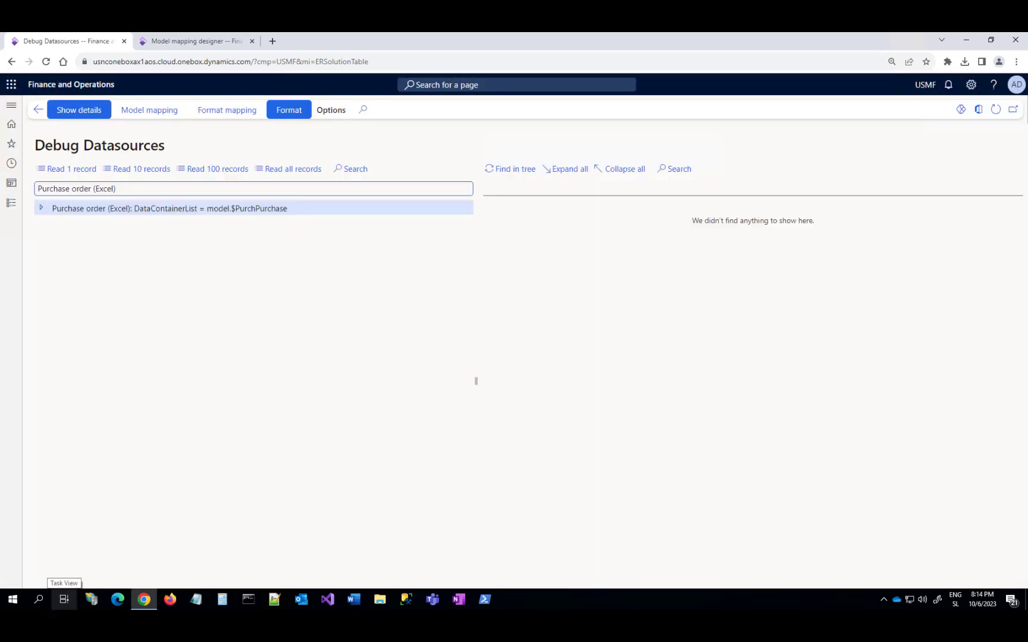
# - Evaluate PurchaseOrder > Header > DocumentDetails_Number_Value, finding no records, then return to Configurations
pyautogui.click(41, 208)
pyautogui.click(46, 223)
pyautogui.click(51, 236)
pyautogui.click(56, 307)
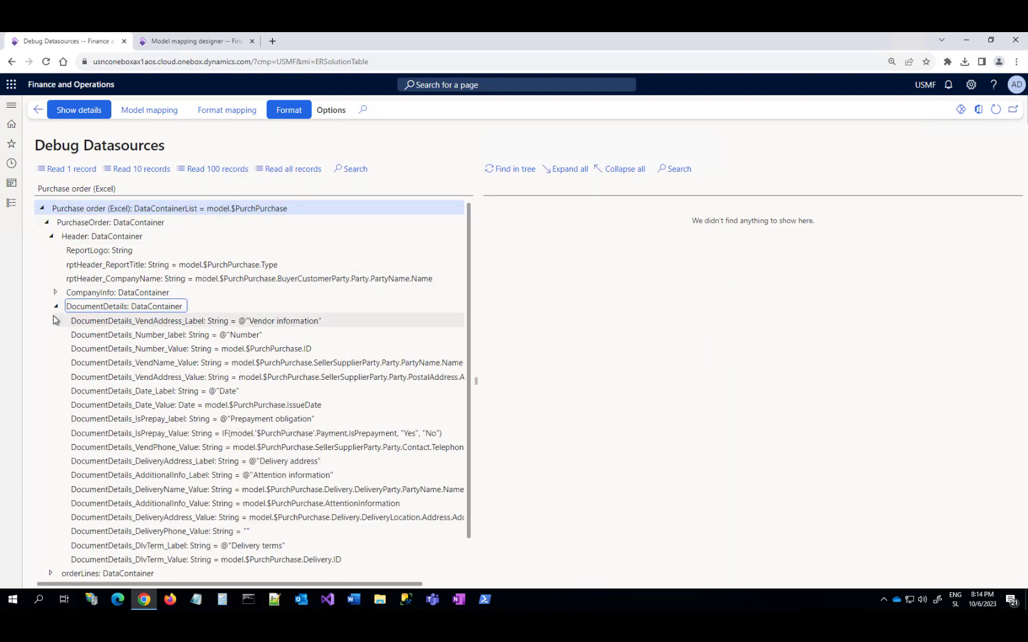
pyautogui.click(103, 348)
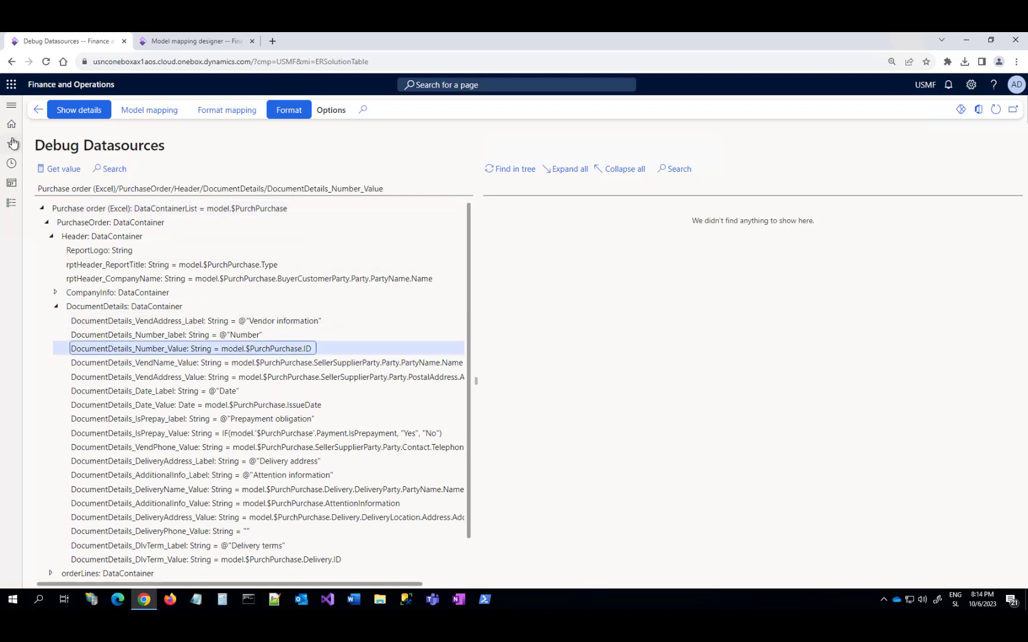
pyautogui.click(56, 169)
pyautogui.click(490, 209)
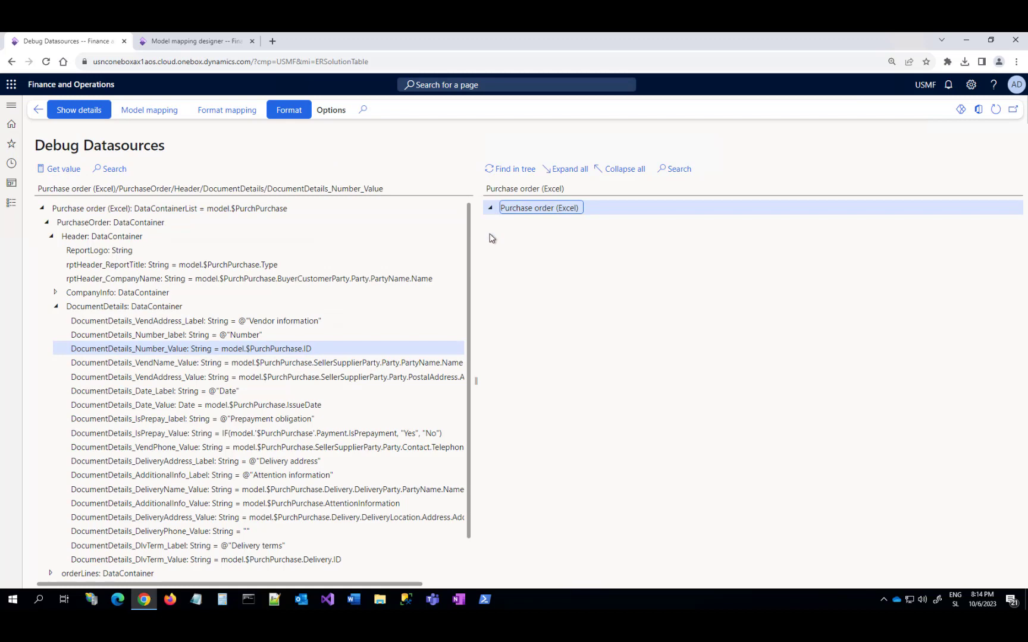
pyautogui.click(37, 109)
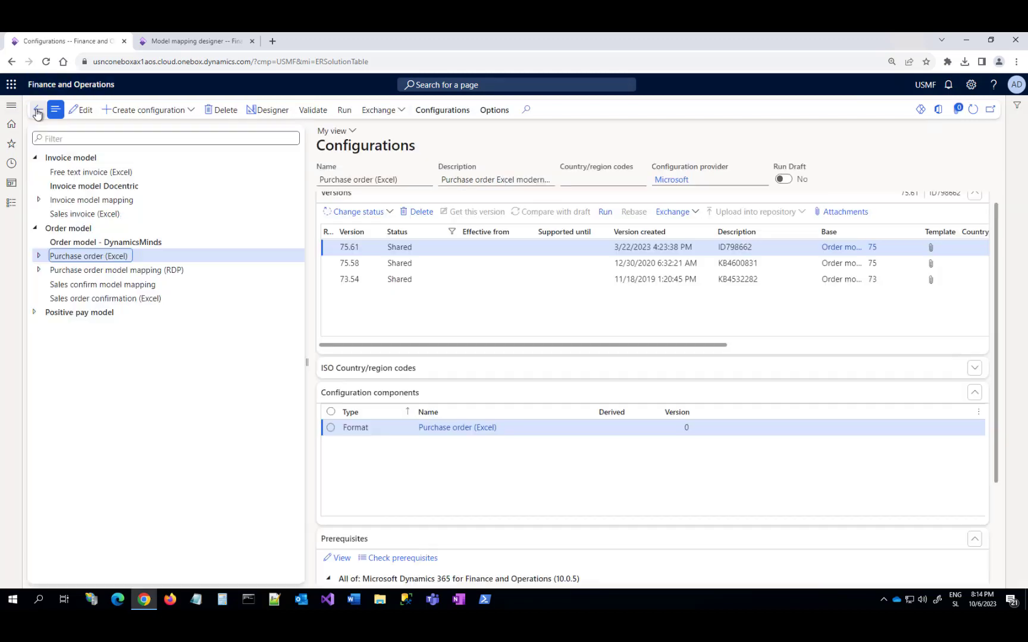
# - Open the Customer Invoice and Purchase order (RDP) model mapping designers in two tabs
pyautogui.click(68, 201)
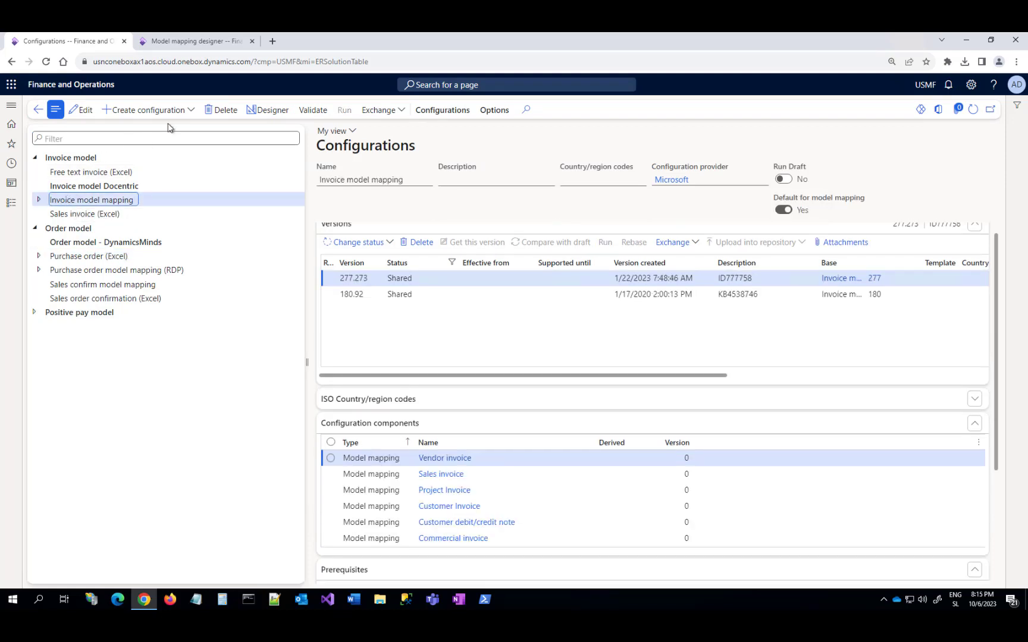
pyautogui.click(269, 110)
pyautogui.click(147, 113)
pyautogui.hotkey('ctrl', 'Tab')
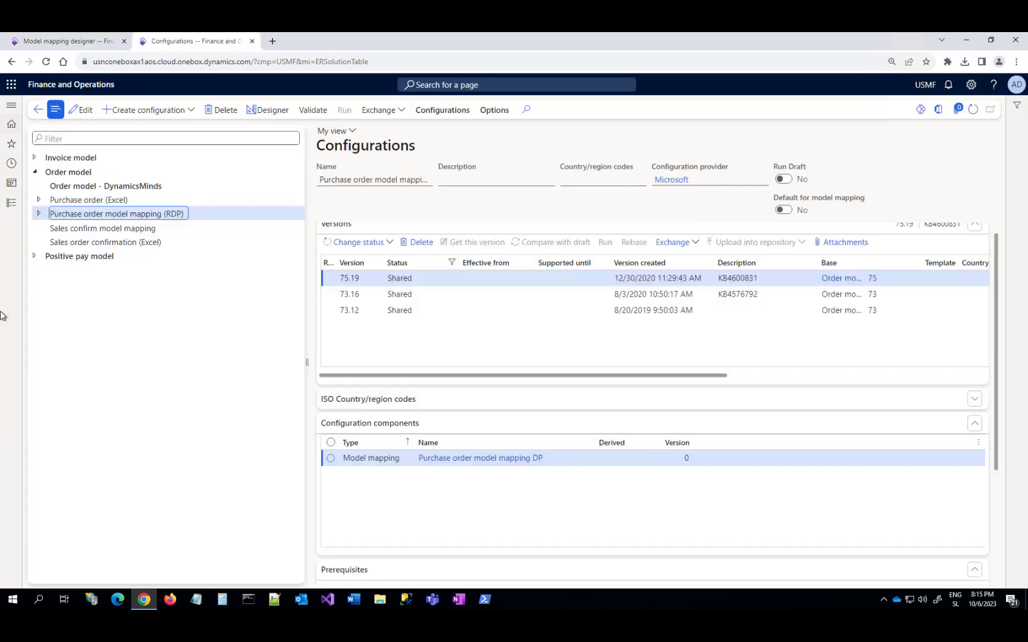
pyautogui.click(269, 110)
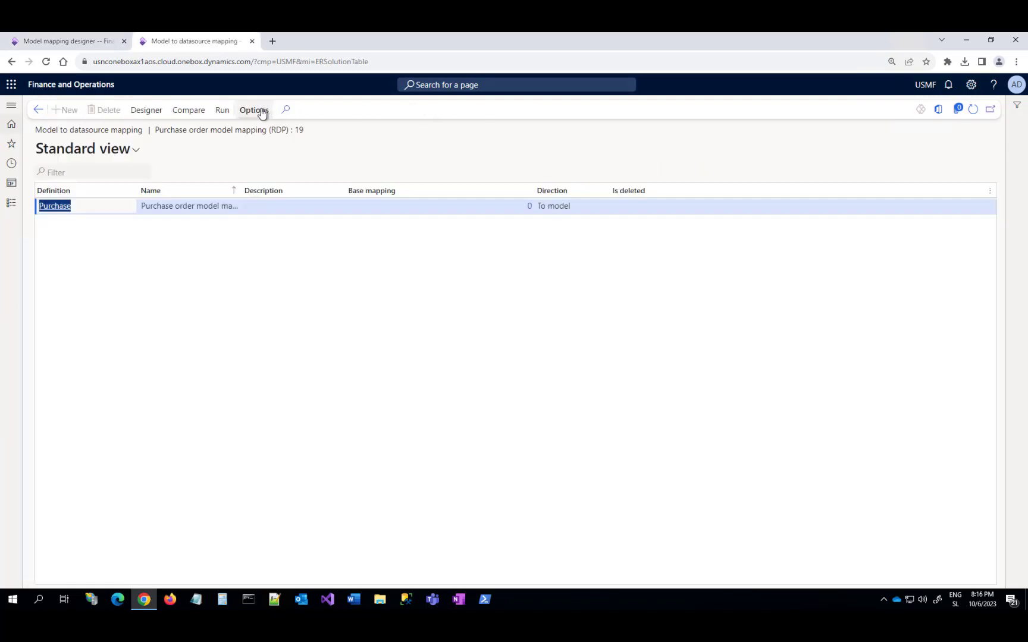
pyautogui.click(150, 110)
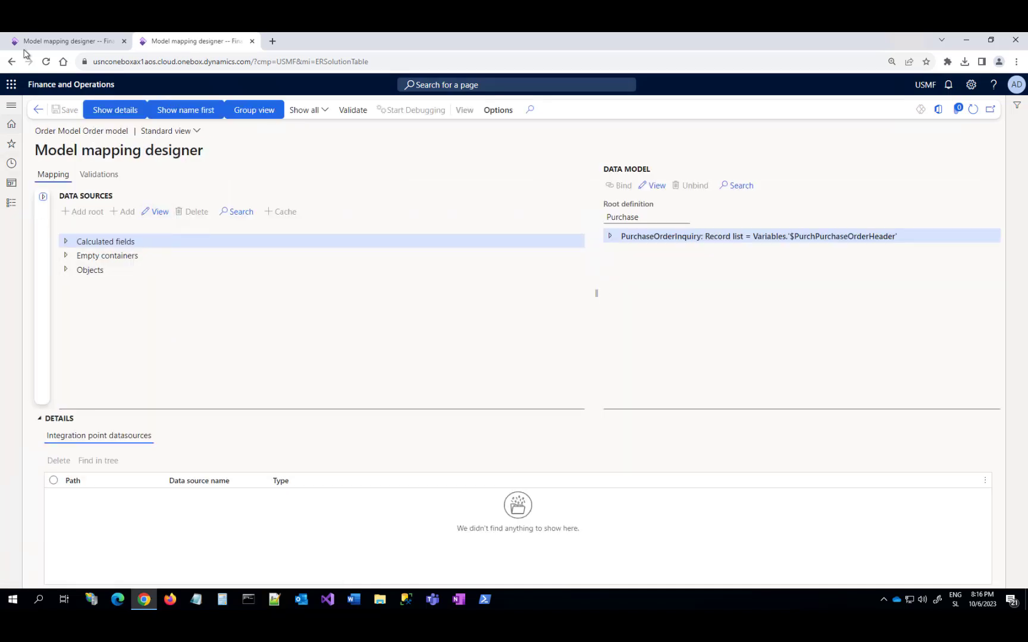
# - Compare the User input parameters and Table records data sources between the two mappings
pyautogui.click(63, 43)
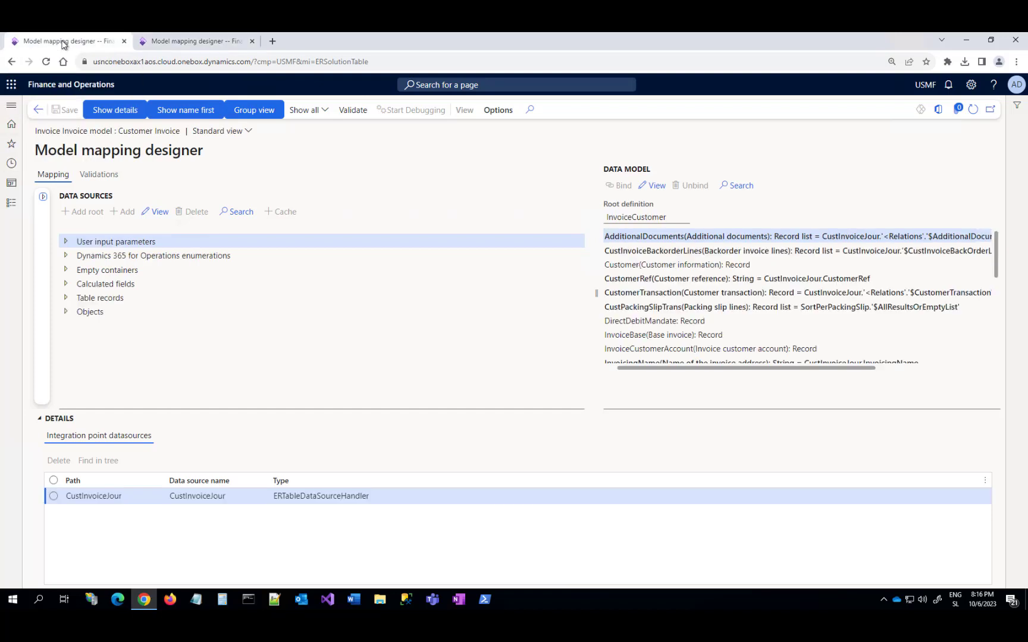
pyautogui.click(66, 242)
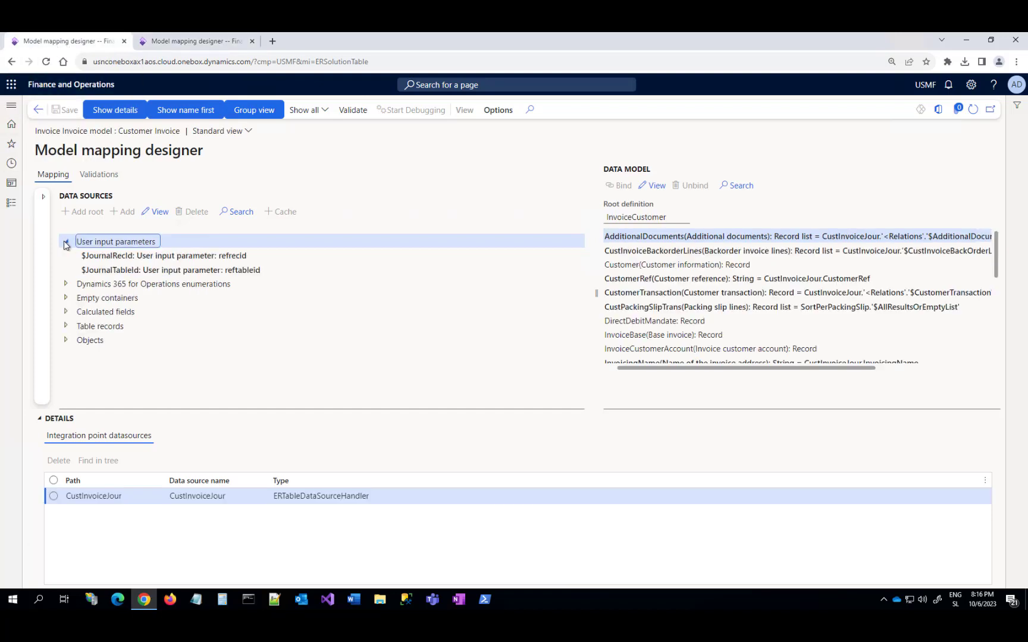
pyautogui.click(206, 43)
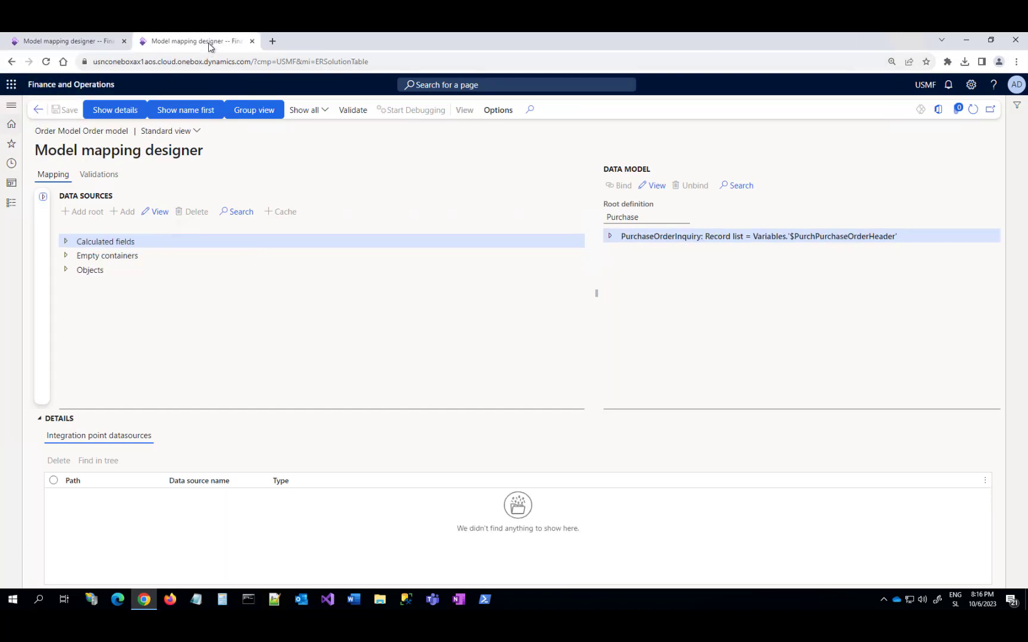
pyautogui.click(95, 42)
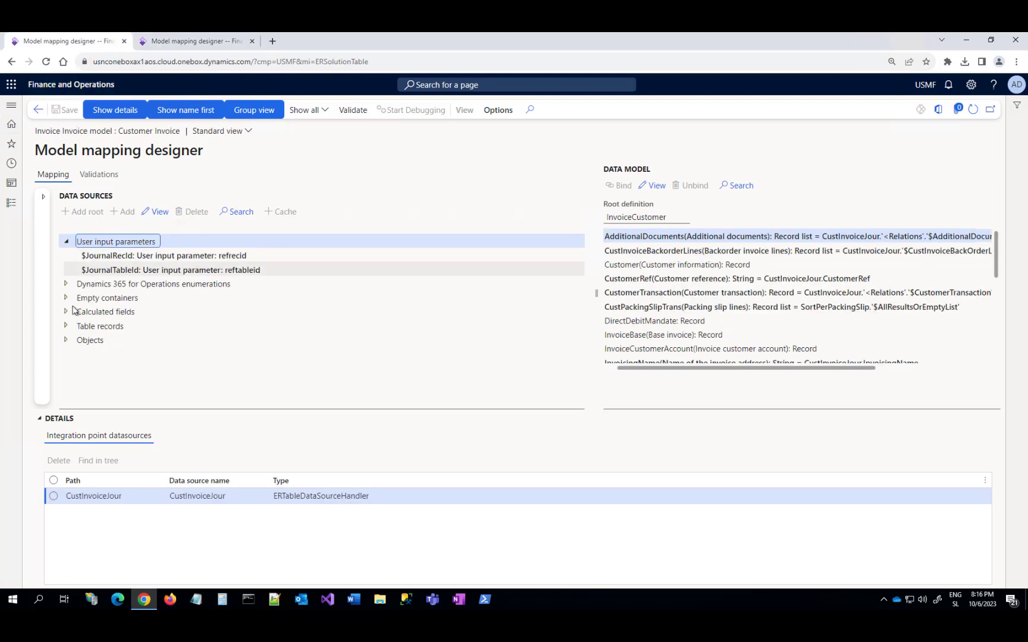
pyautogui.click(65, 326)
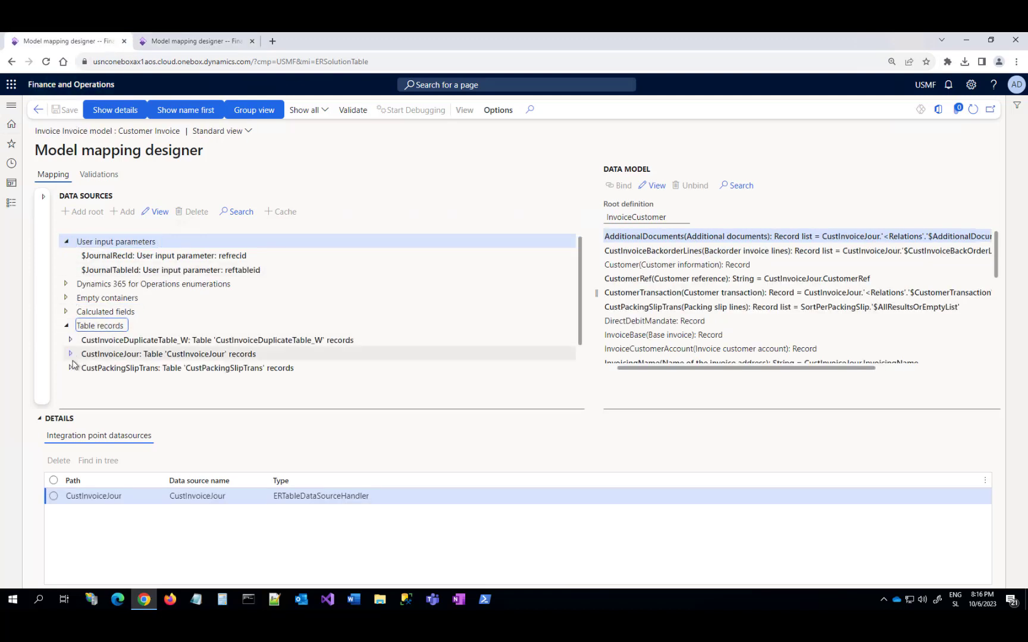
pyautogui.scroll(-1, 75, 363)
pyautogui.click(194, 42)
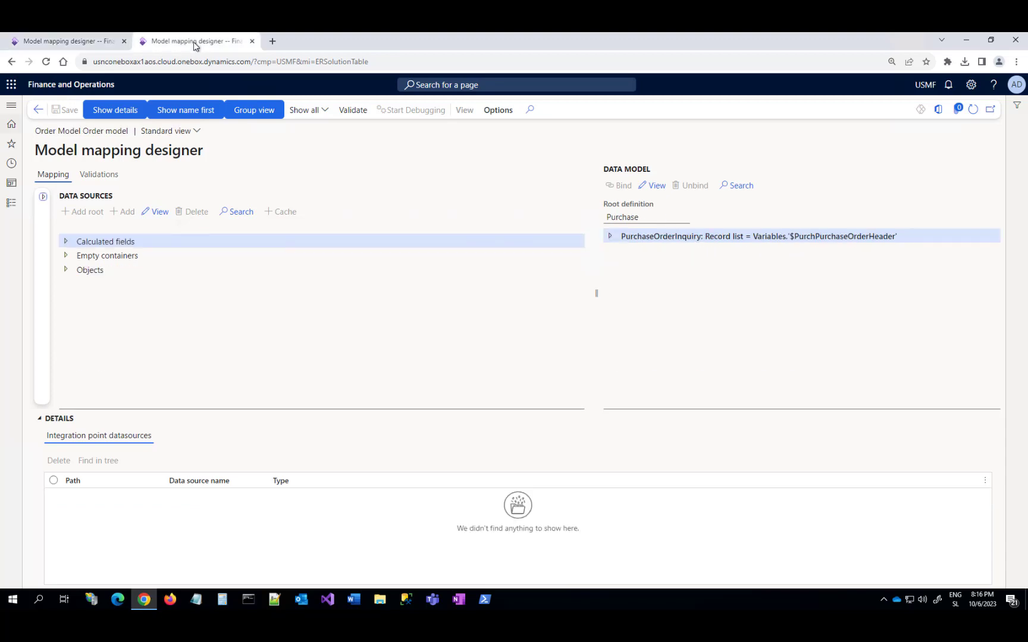
pyautogui.click(83, 41)
# - View the CustInvoiceJour data source properties, cancel, and close the Customer Invoice designer
pyautogui.click(122, 326)
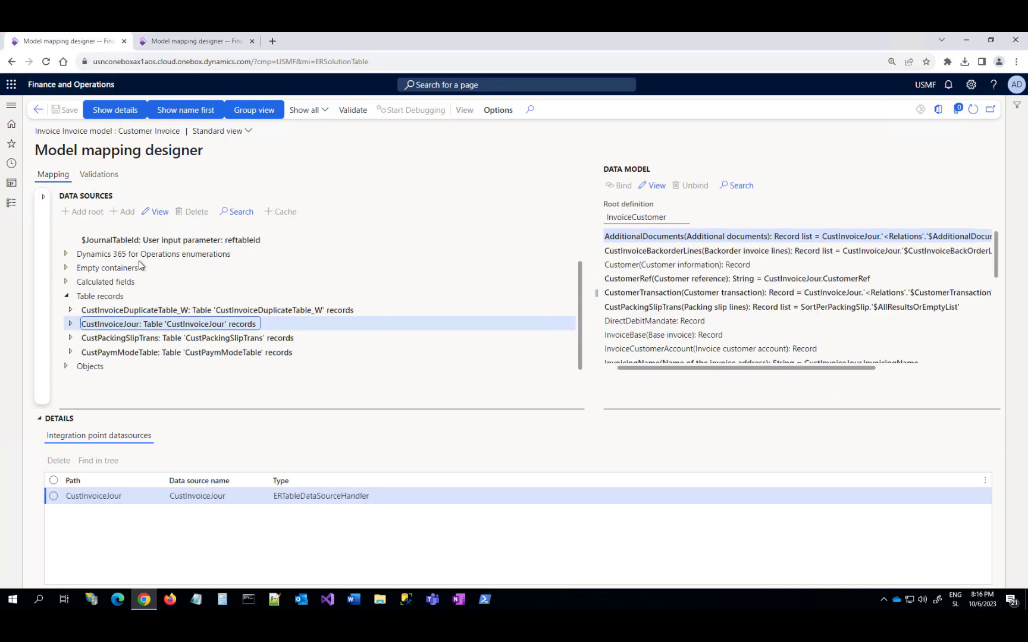
pyautogui.click(159, 212)
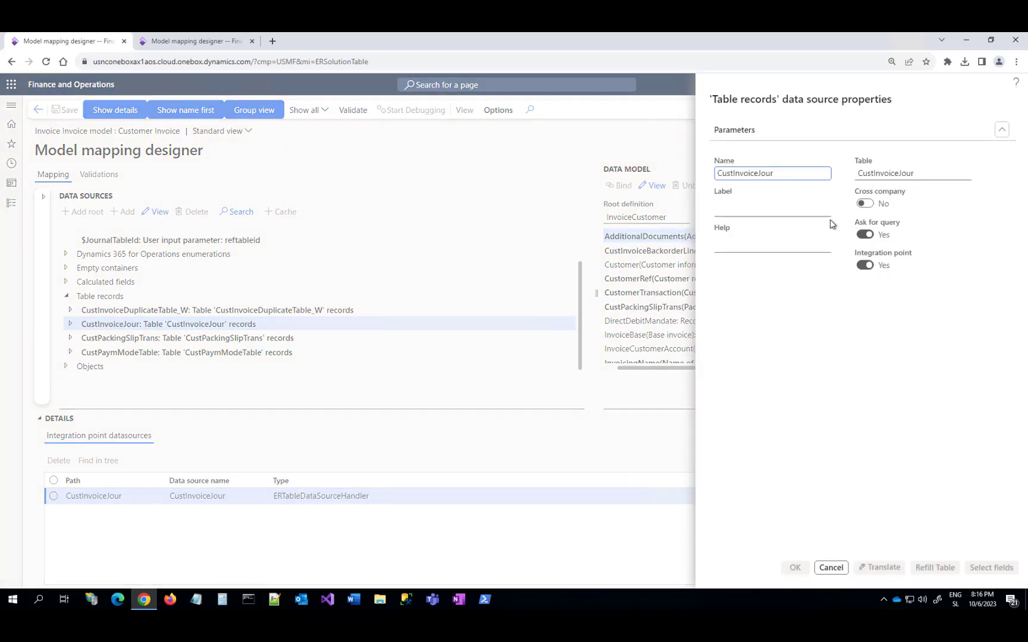
pyautogui.click(833, 568)
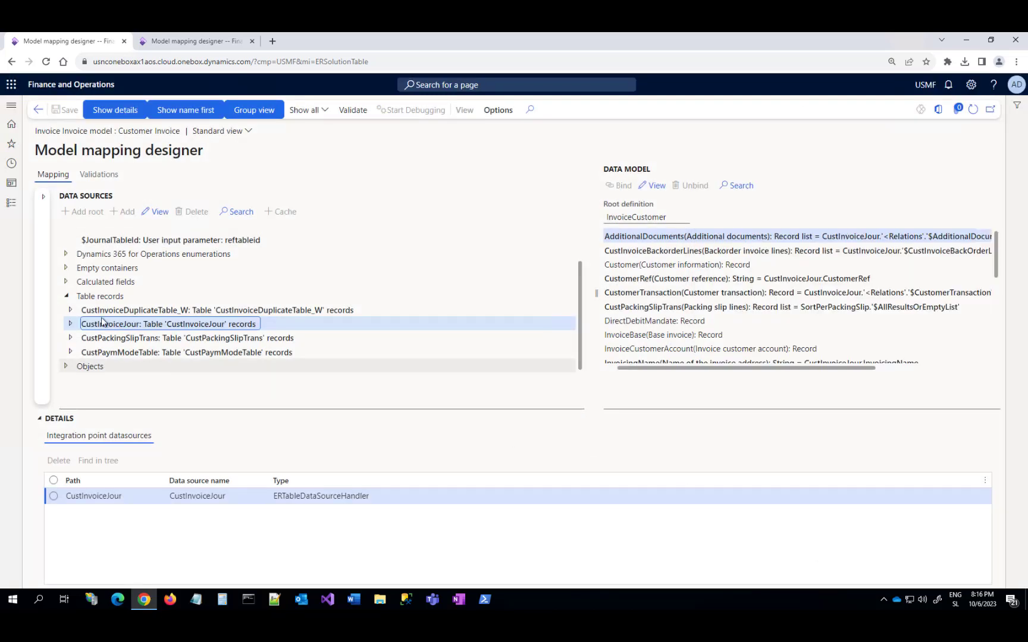
pyautogui.click(38, 111)
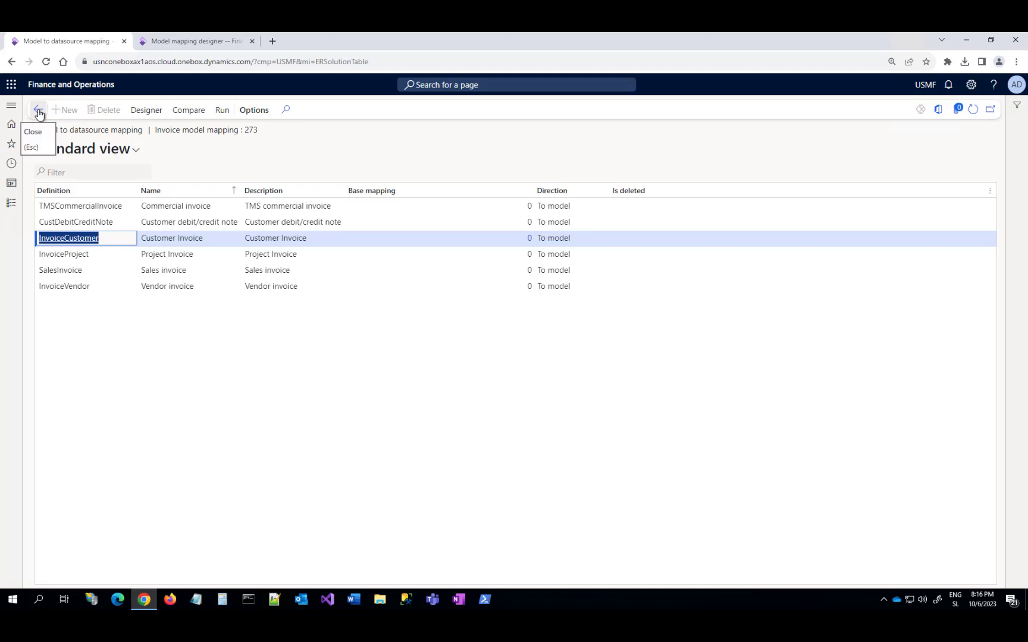
# - Close the Model to datasource mapping page to return to Configurations
pyautogui.click(39, 112)
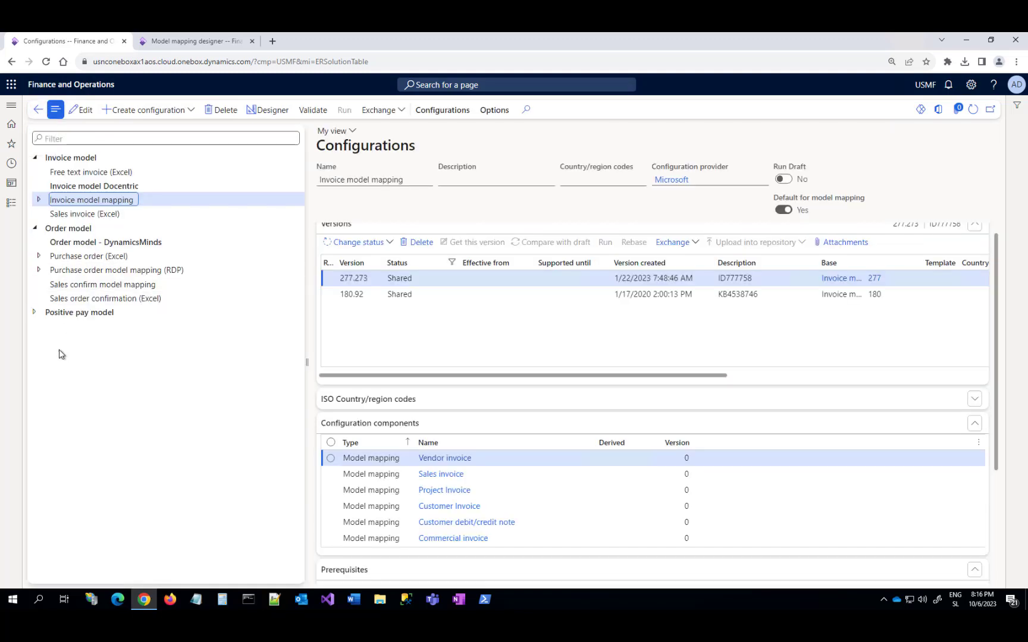